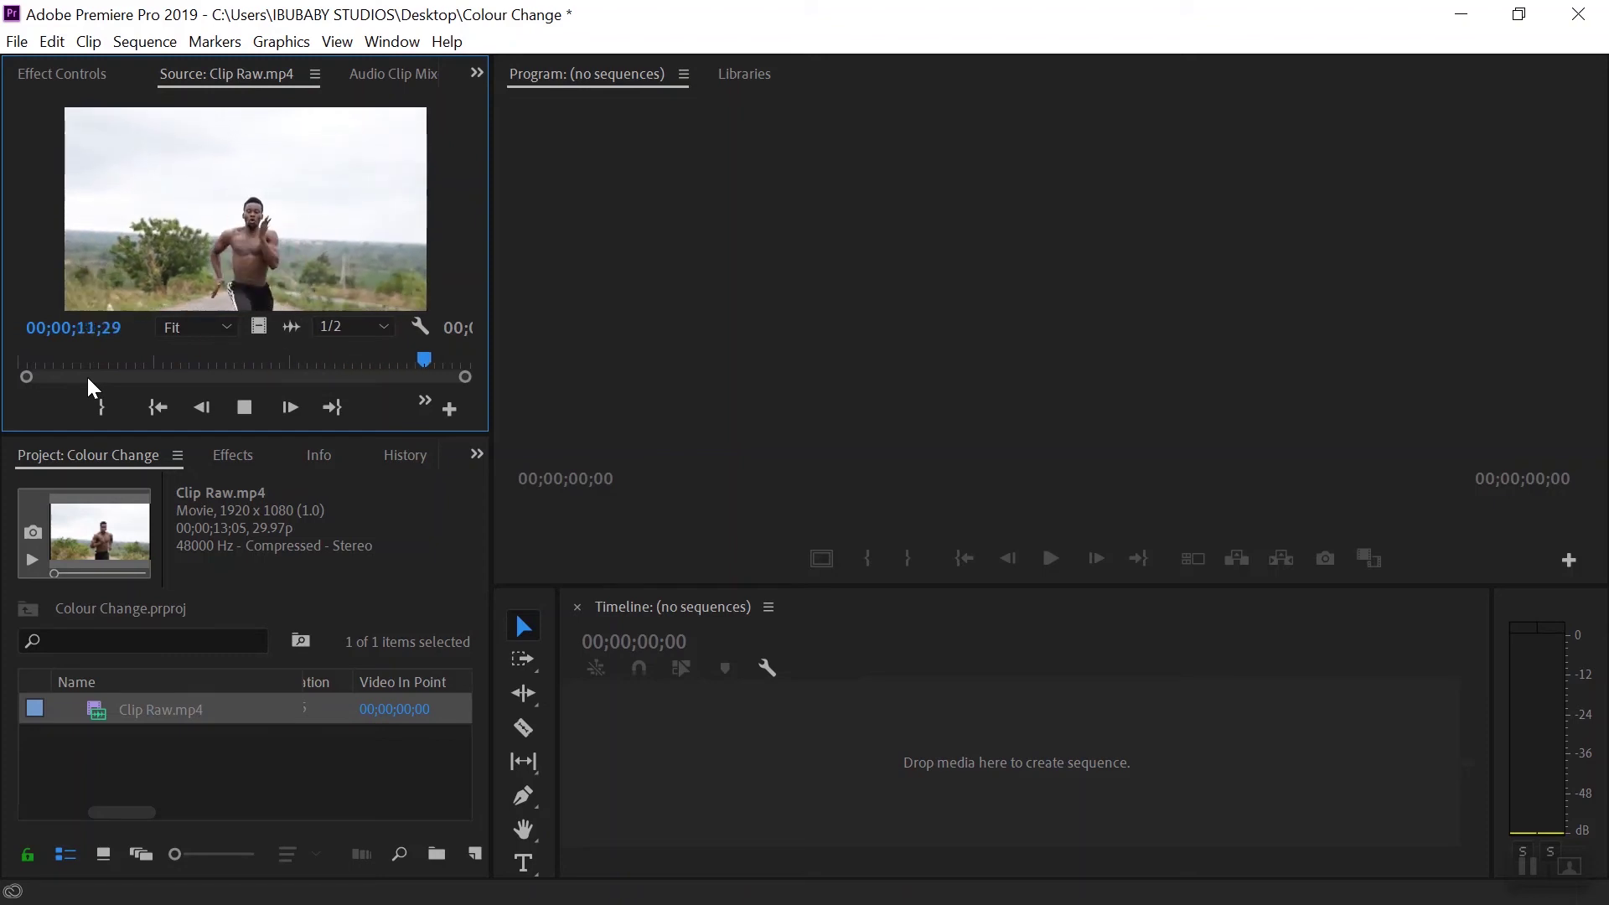
- Preview Clip Raw.mp4 and drop it into a new Clip Raw sequence
click(128, 361)
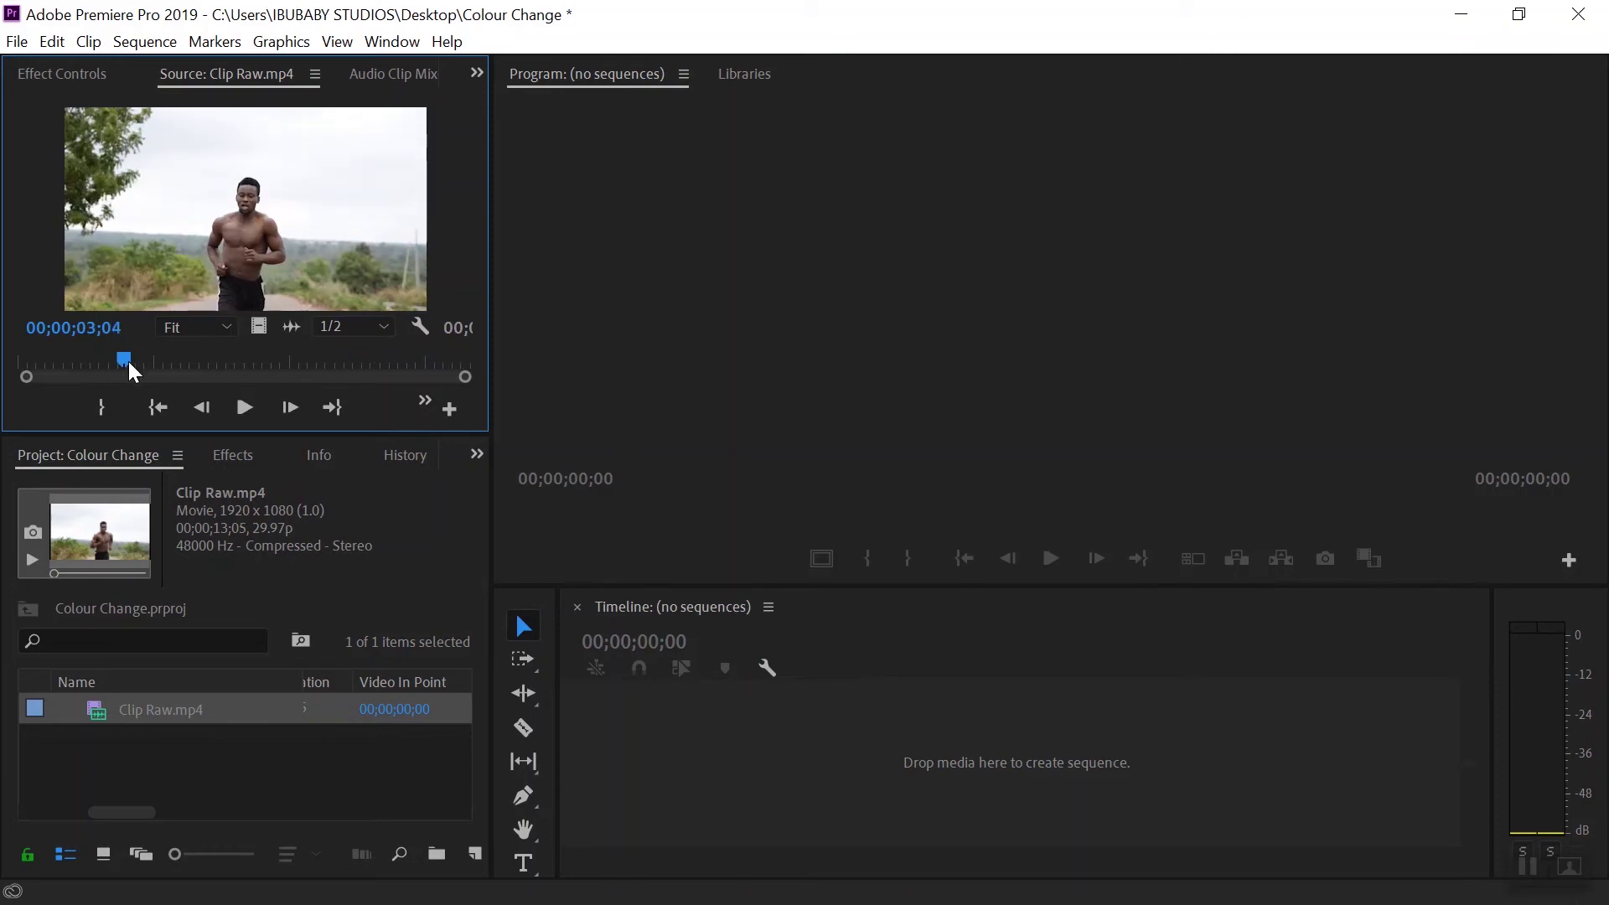
drag(128, 360, 37, 362)
drag(119, 717, 641, 732)
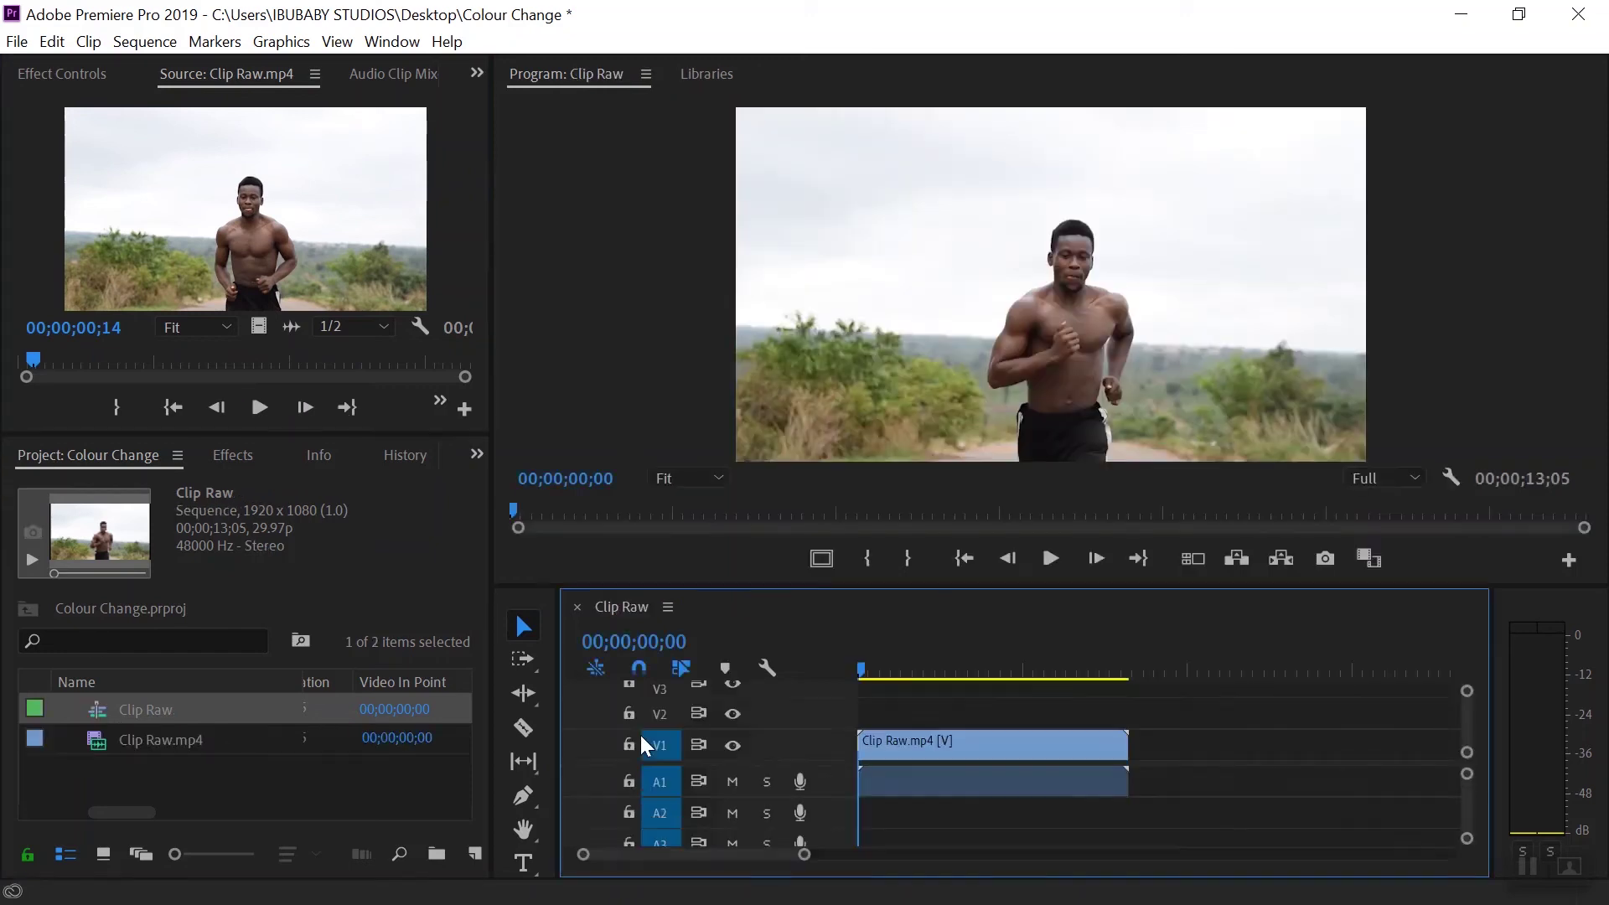
- Unlink the clip and delete its A1 audio, leaving only the V1 video
right_click(954, 727)
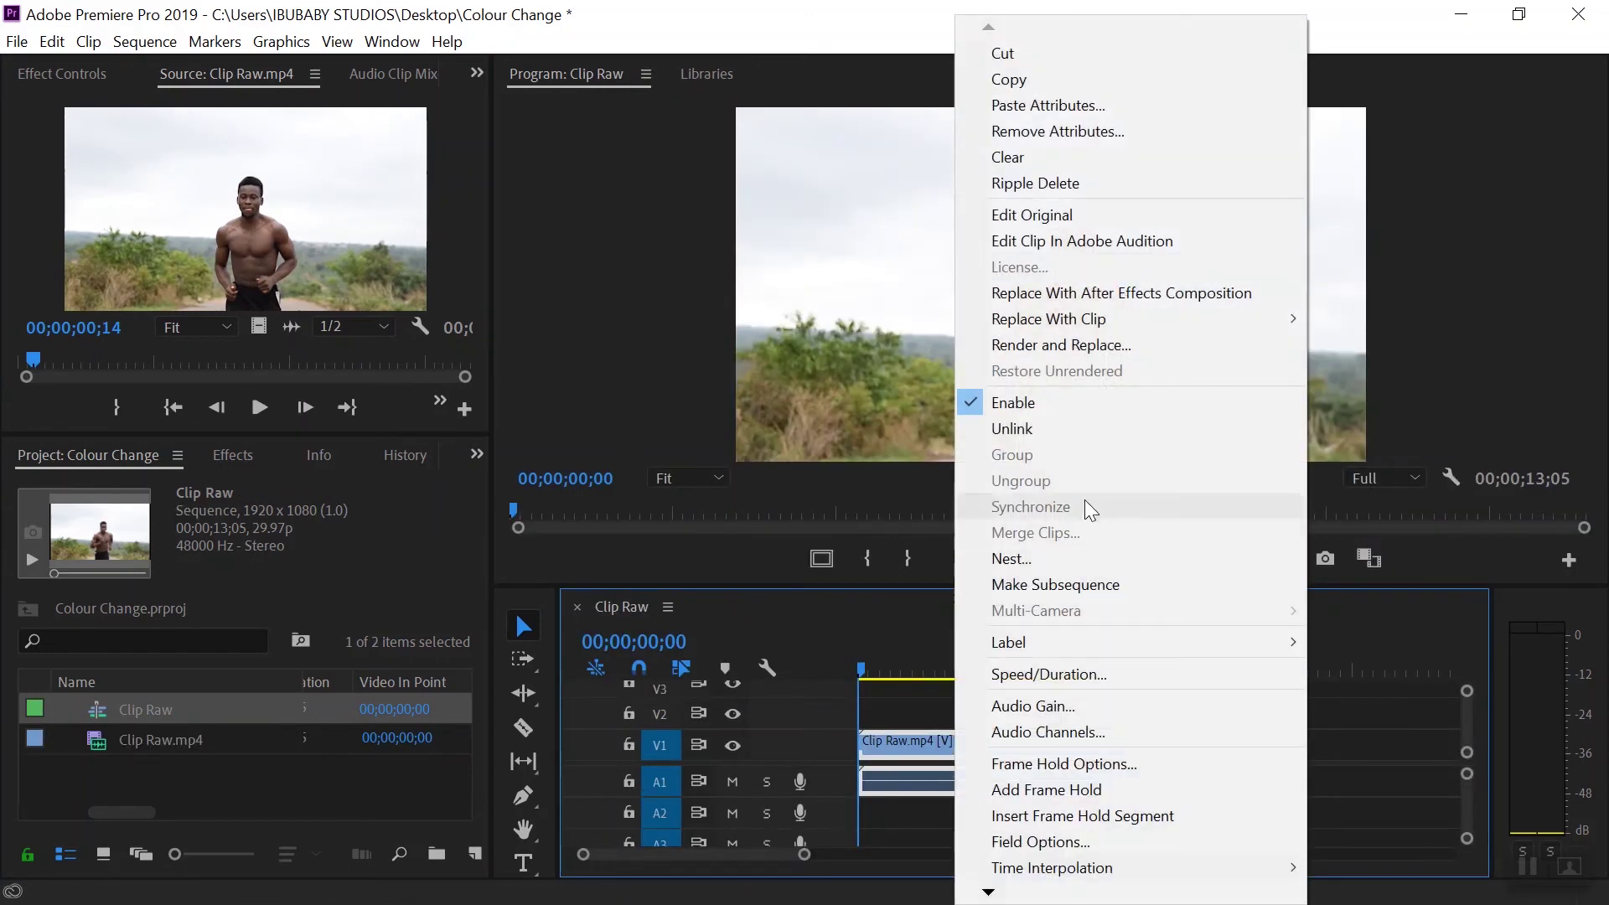
click(1062, 432)
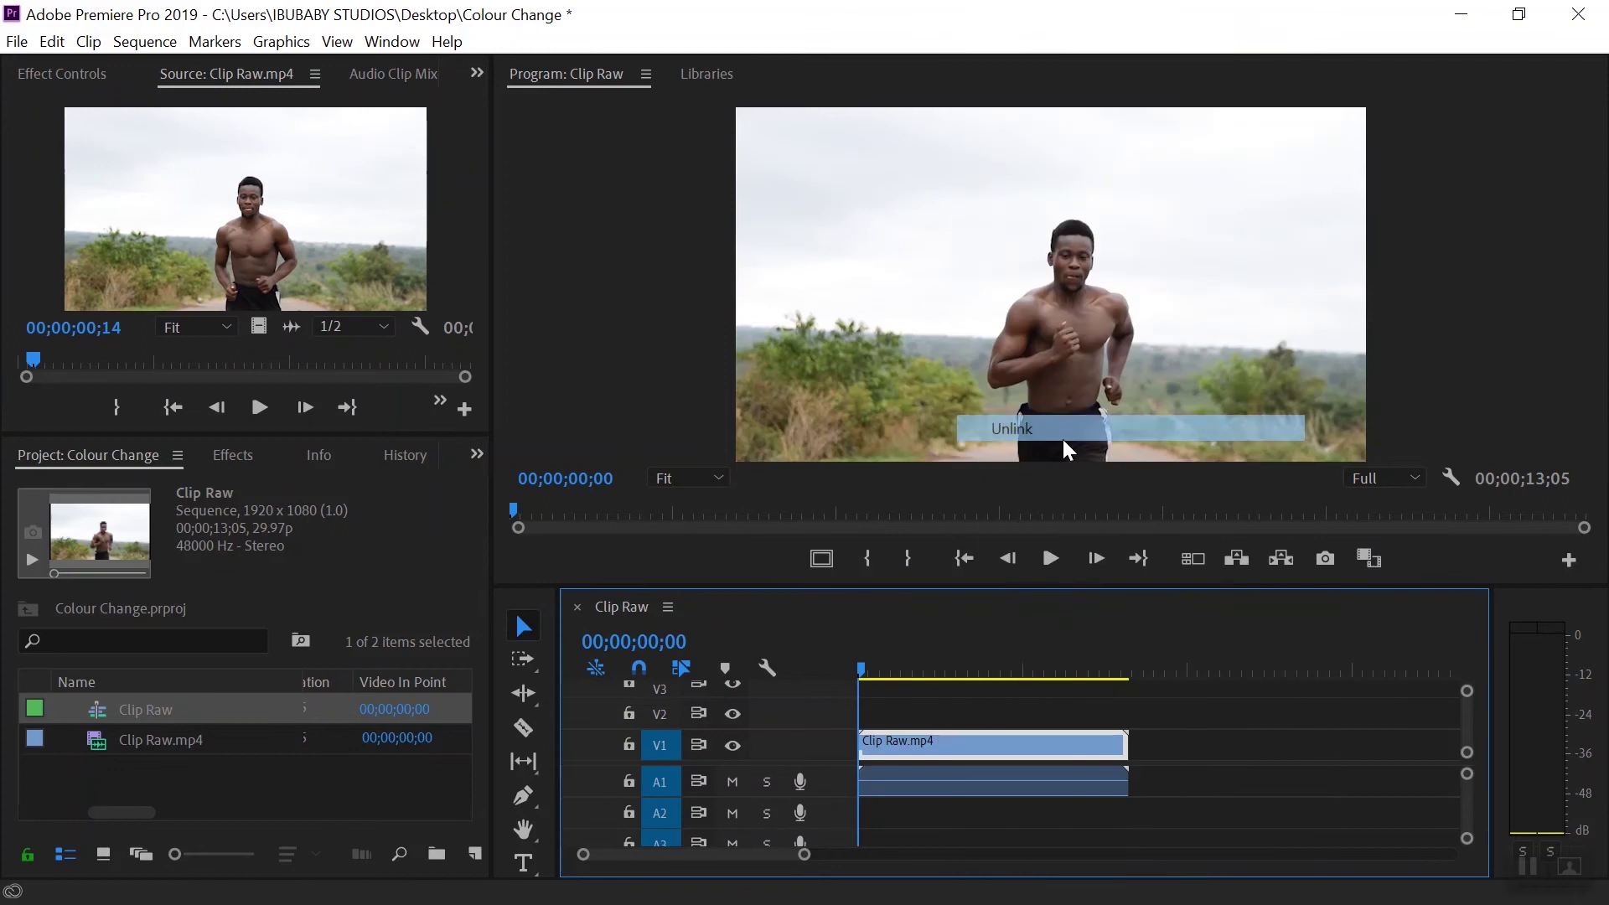
click(1003, 777)
key(Delete)
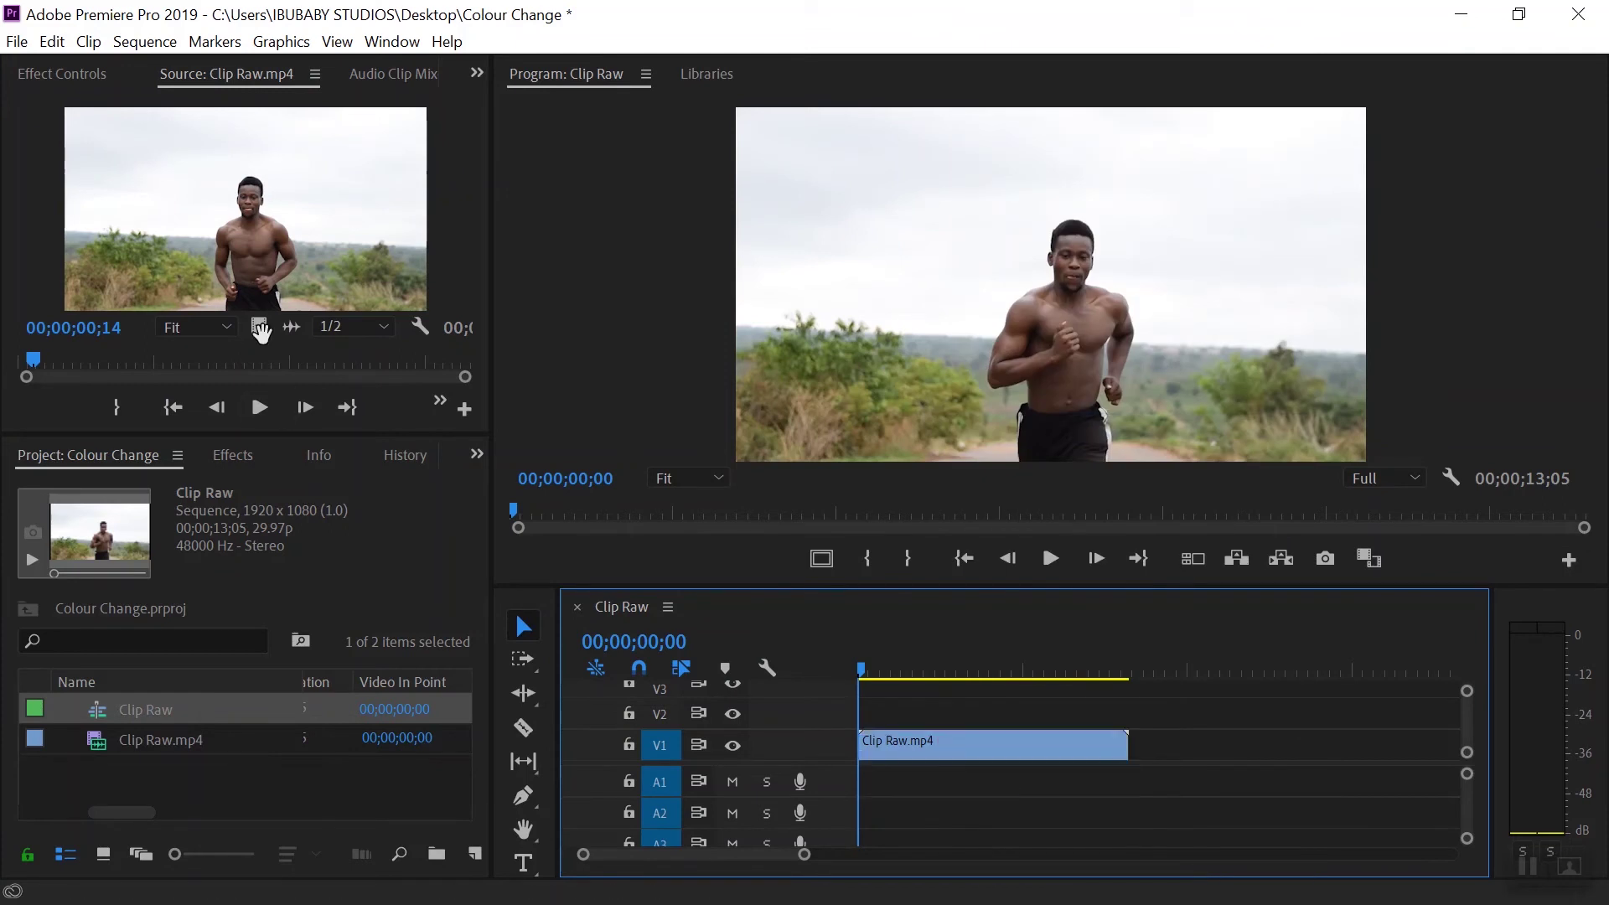
drag(908, 667, 845, 662)
- Search Effects for 'color' and apply Change to Color to the Clip Raw video
click(241, 456)
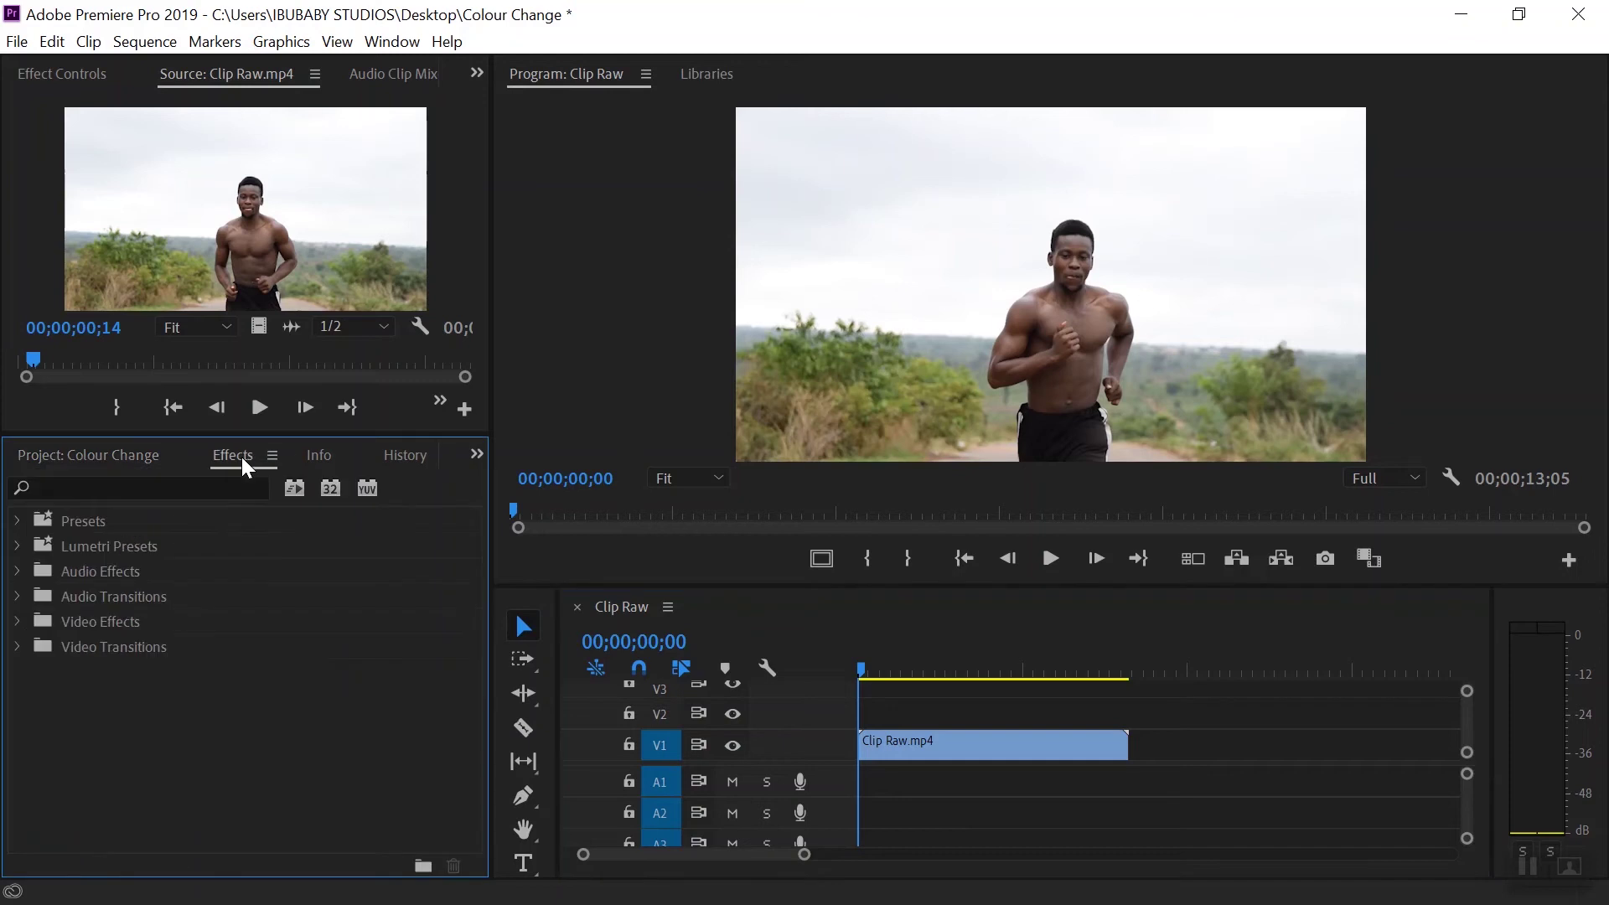
click(211, 484)
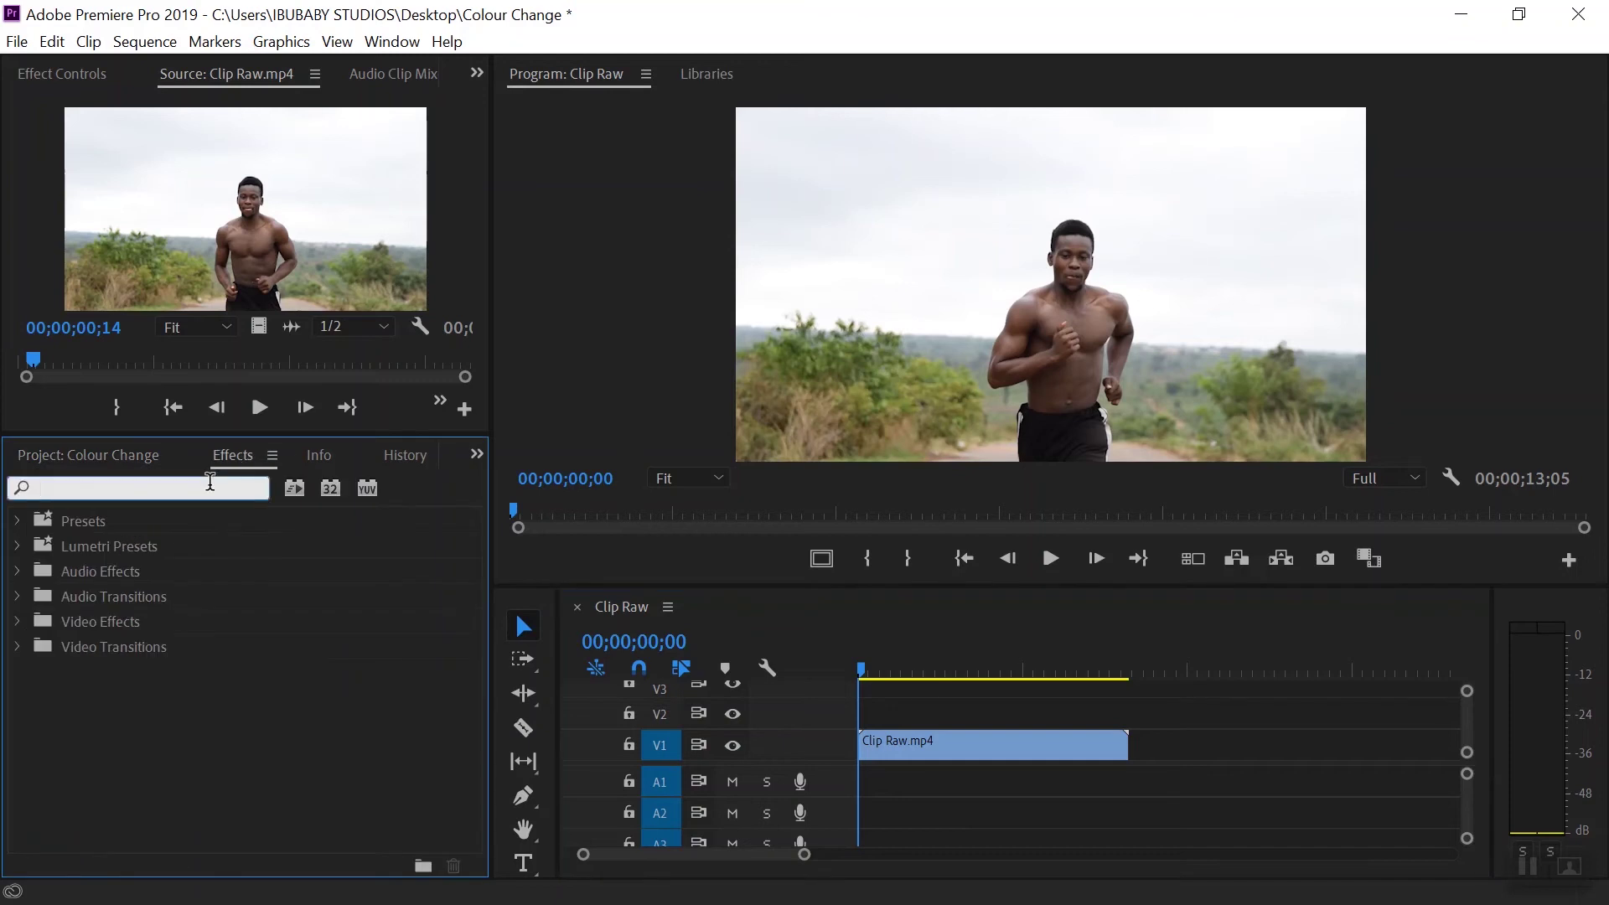
text(colour)
key(BackSpace)
key(BackSpace)
text(r)
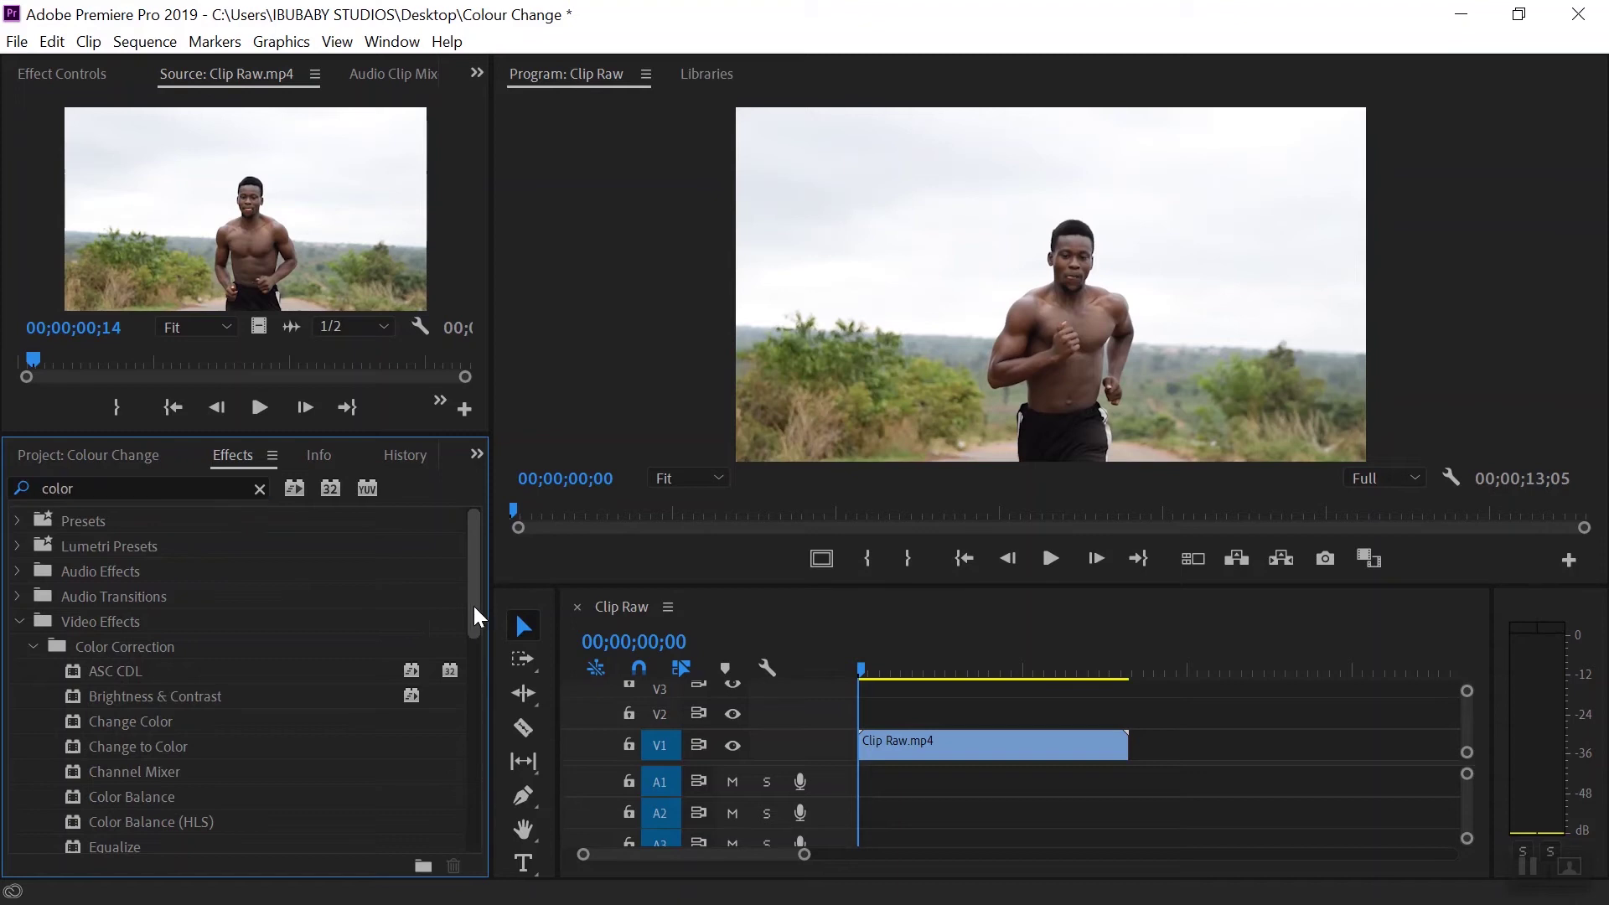
drag(475, 606, 476, 643)
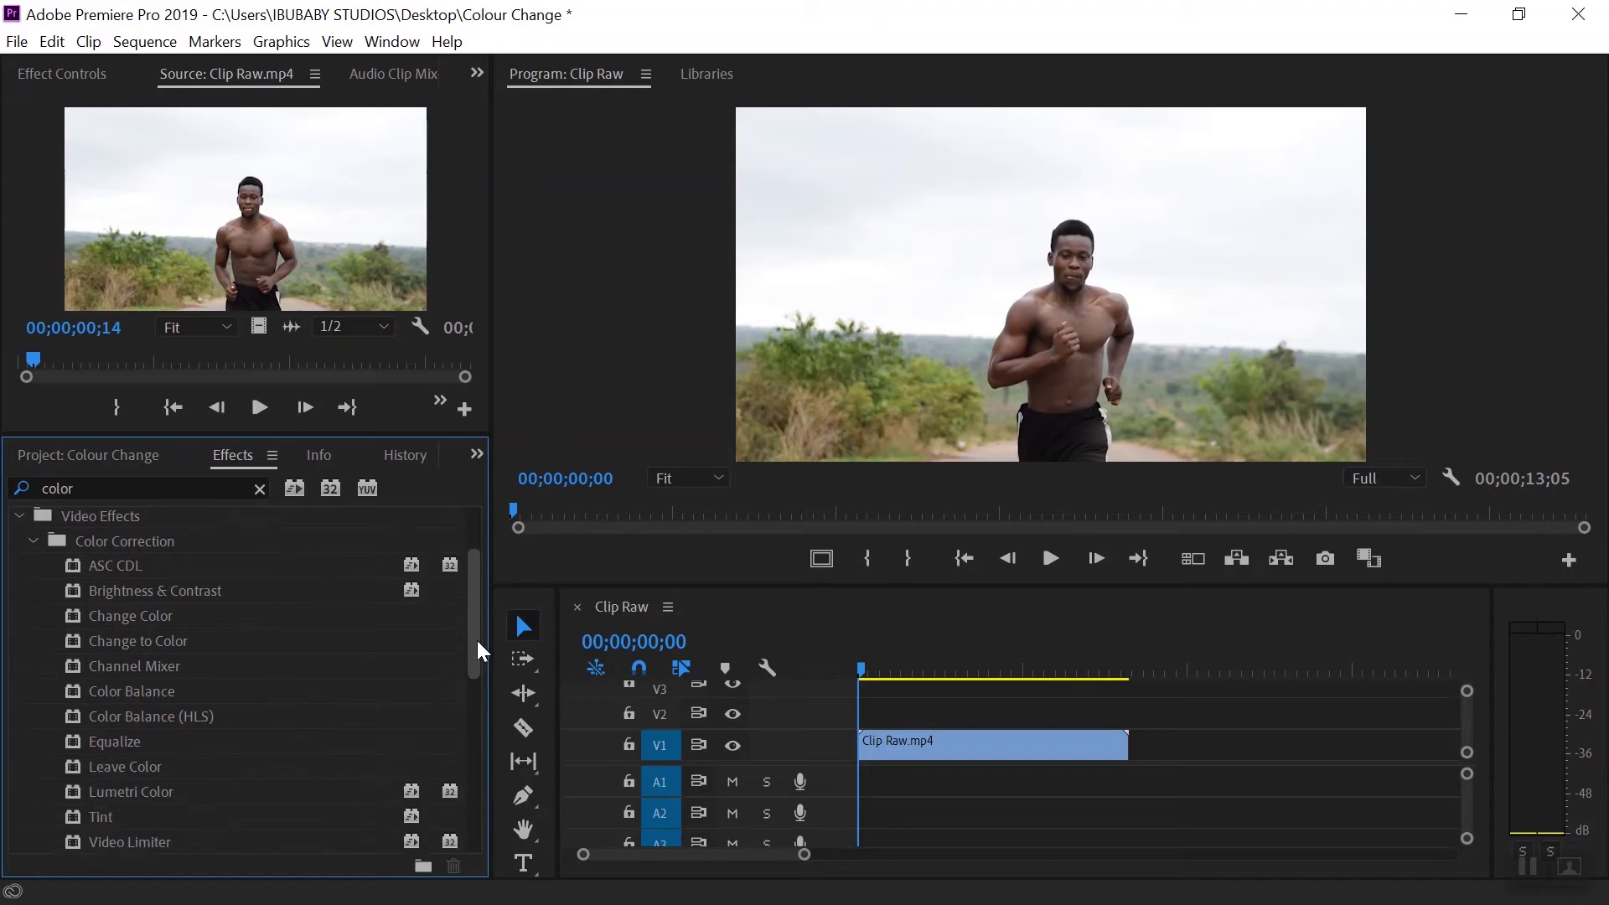
click(68, 636)
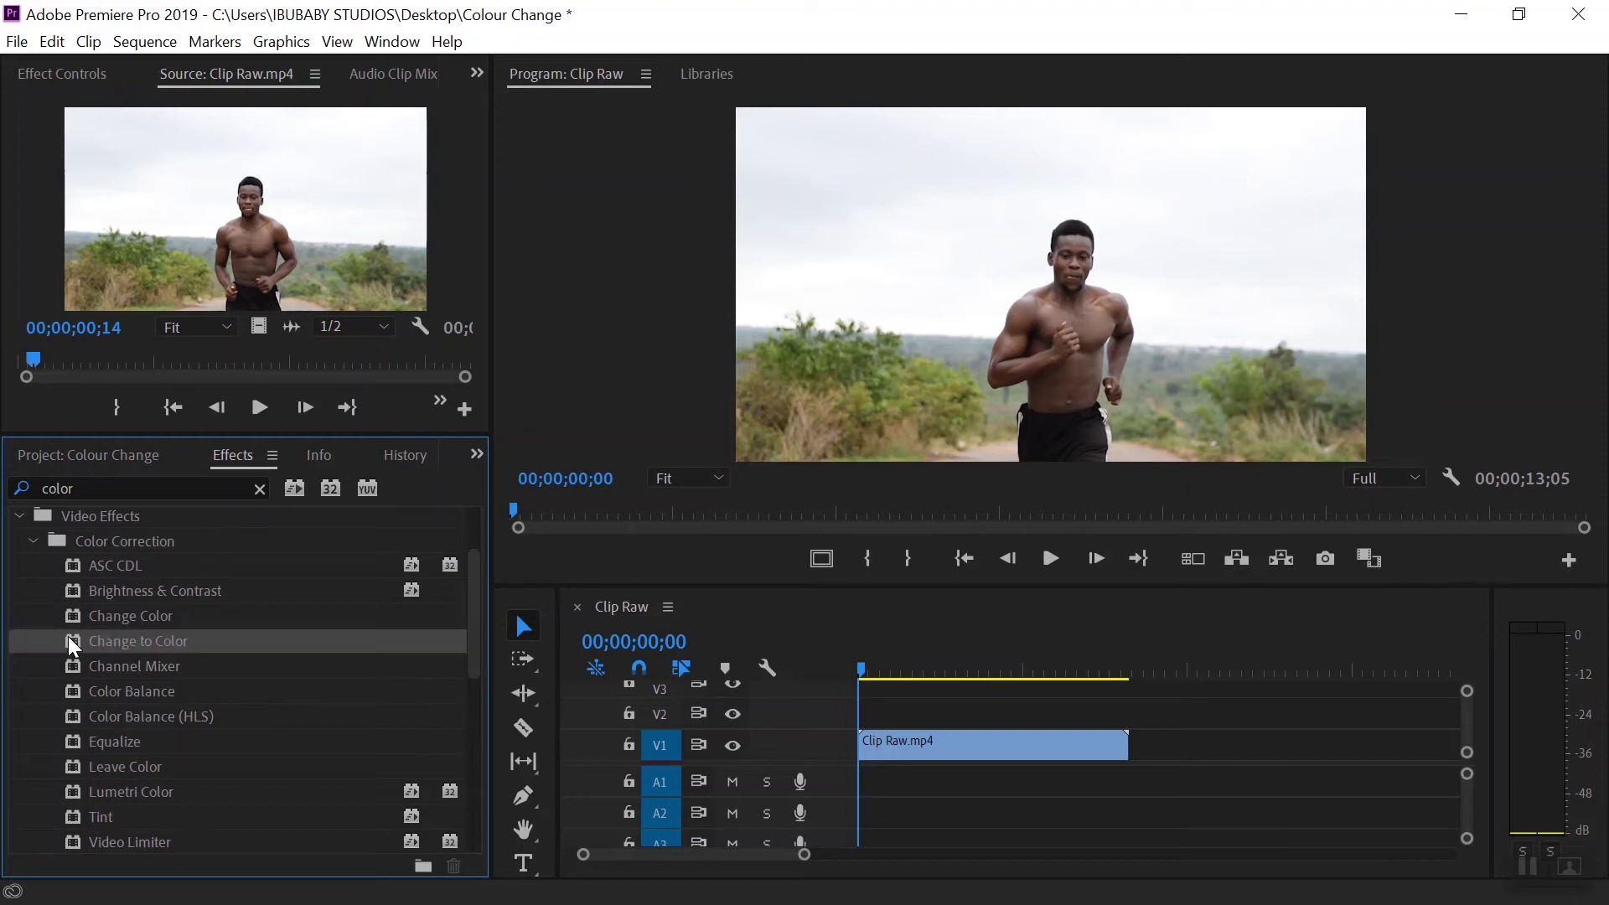
drag(68, 636, 905, 740)
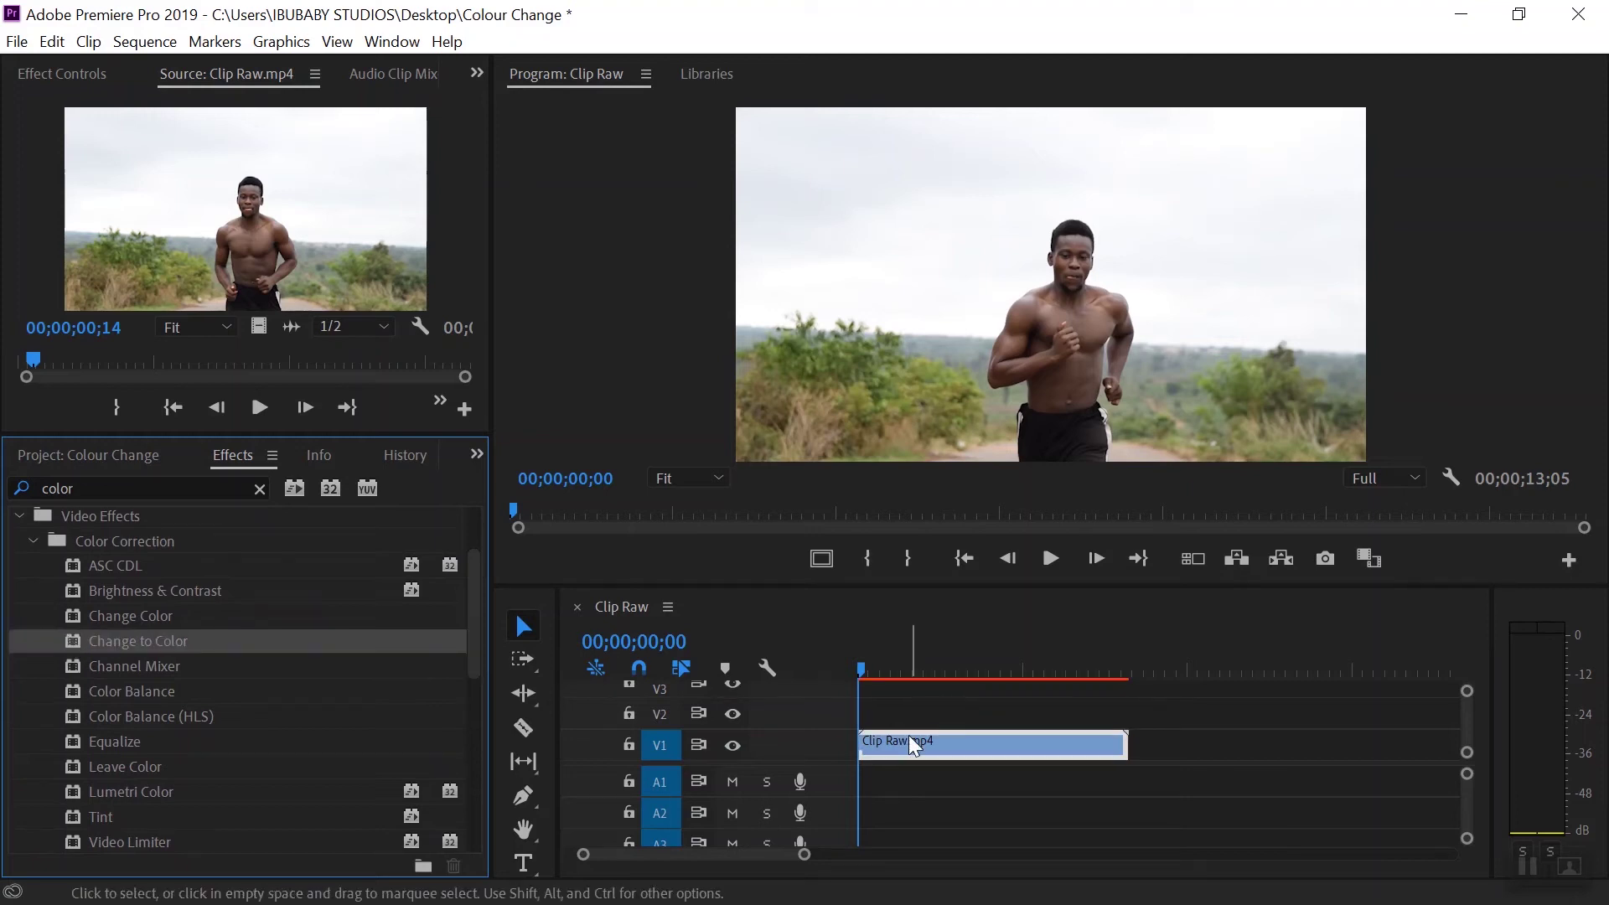
click(953, 673)
- Set Change to Color's From colour to the green tree sampled in the Program monitor
click(45, 72)
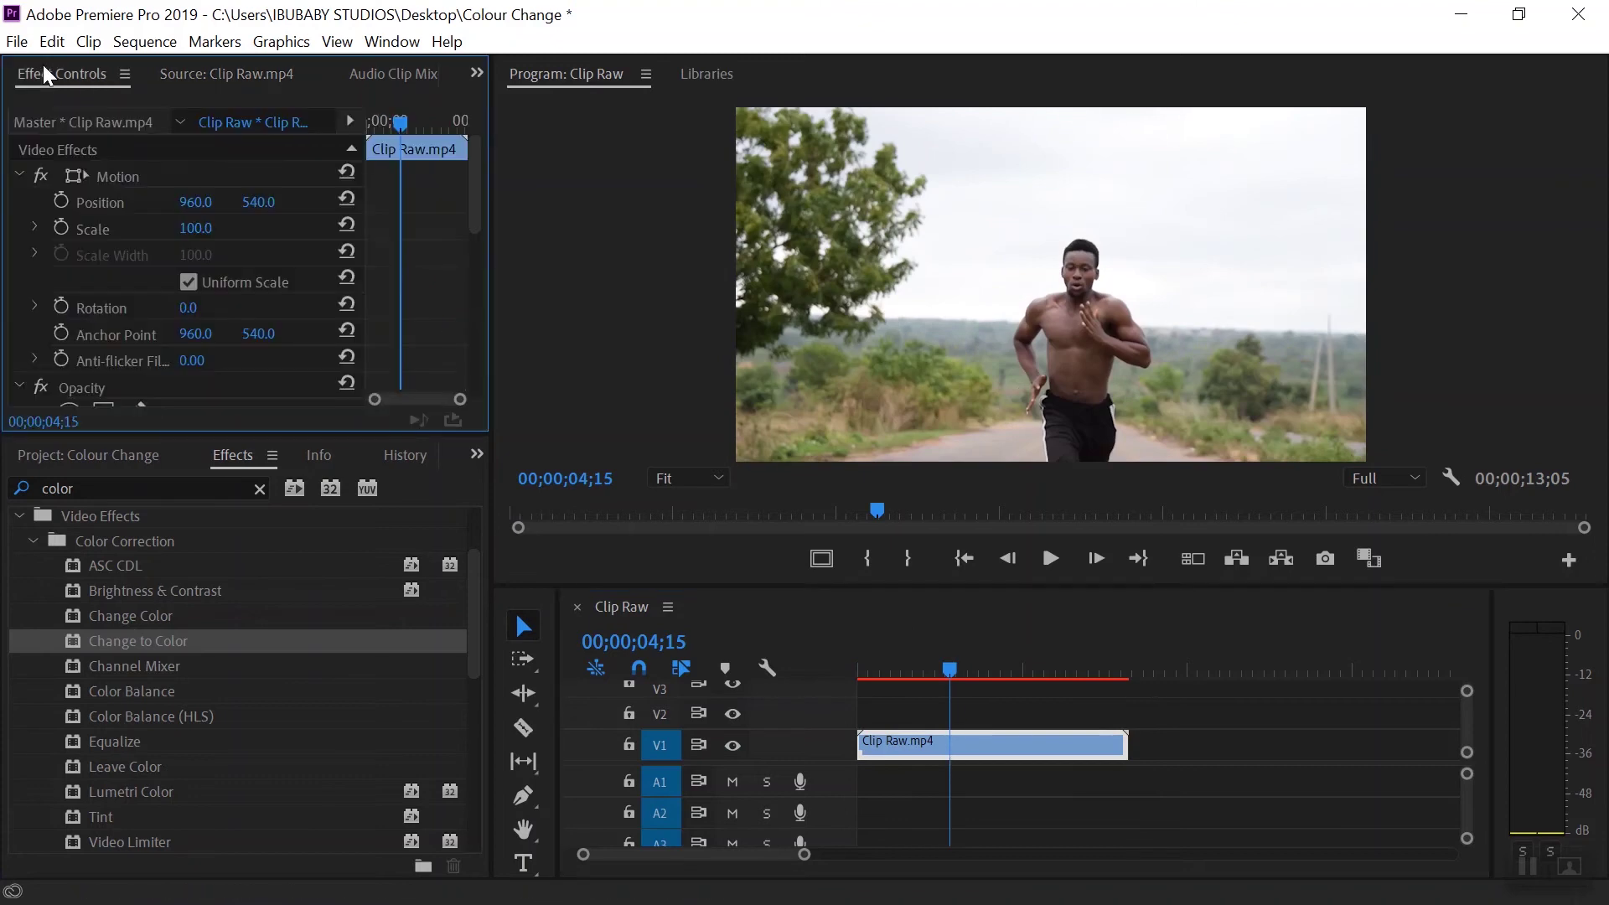
drag(469, 203, 476, 330)
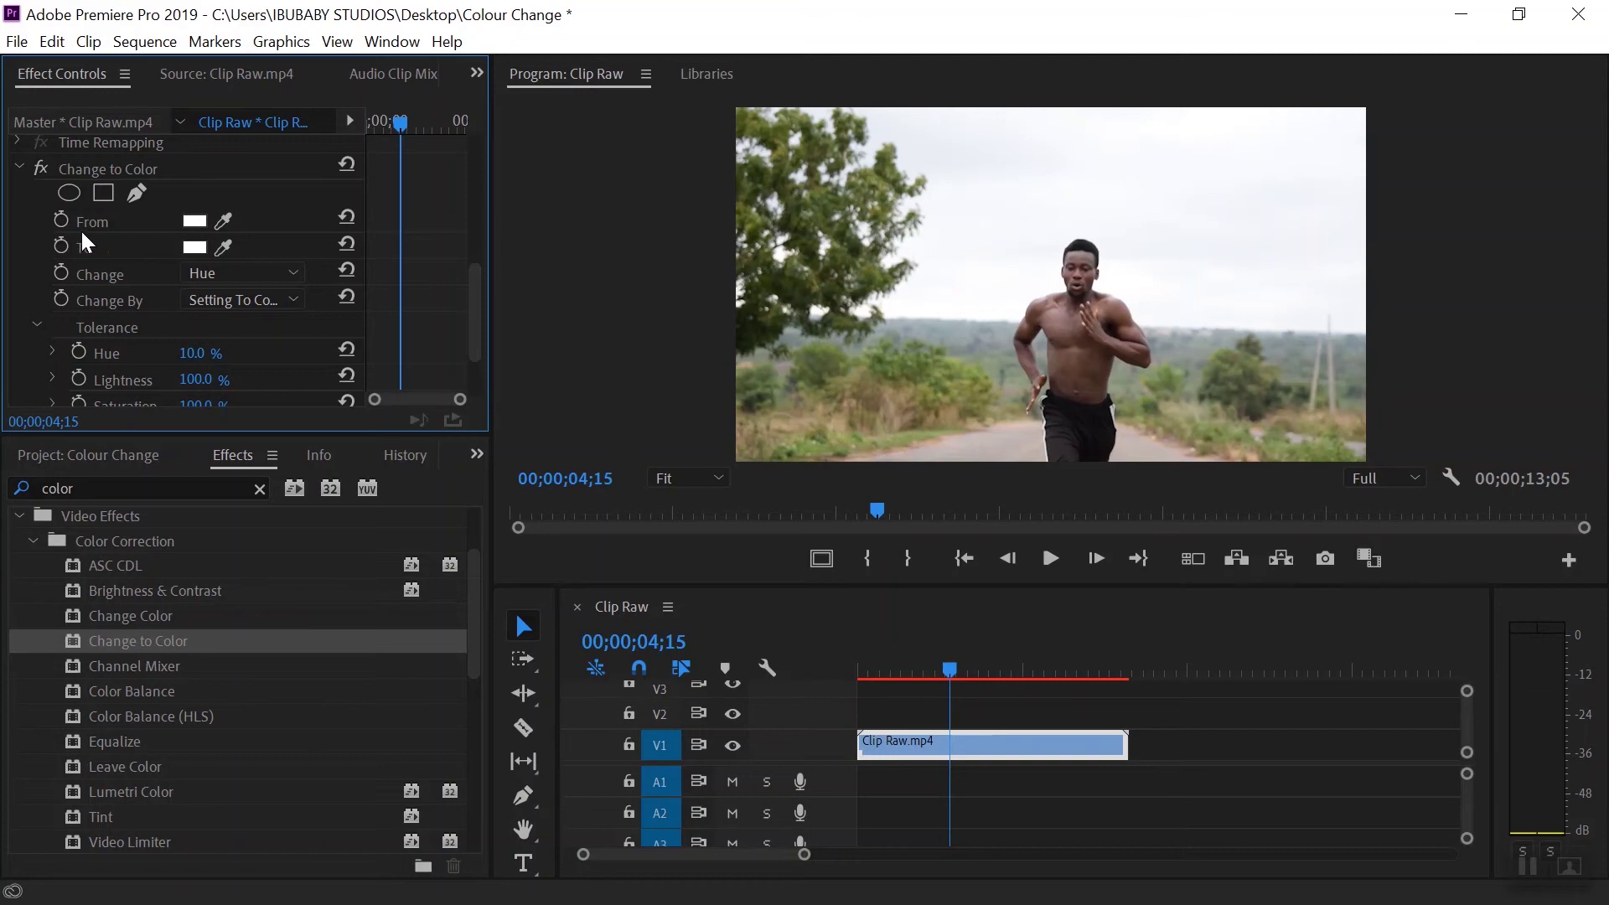
click(223, 219)
click(864, 196)
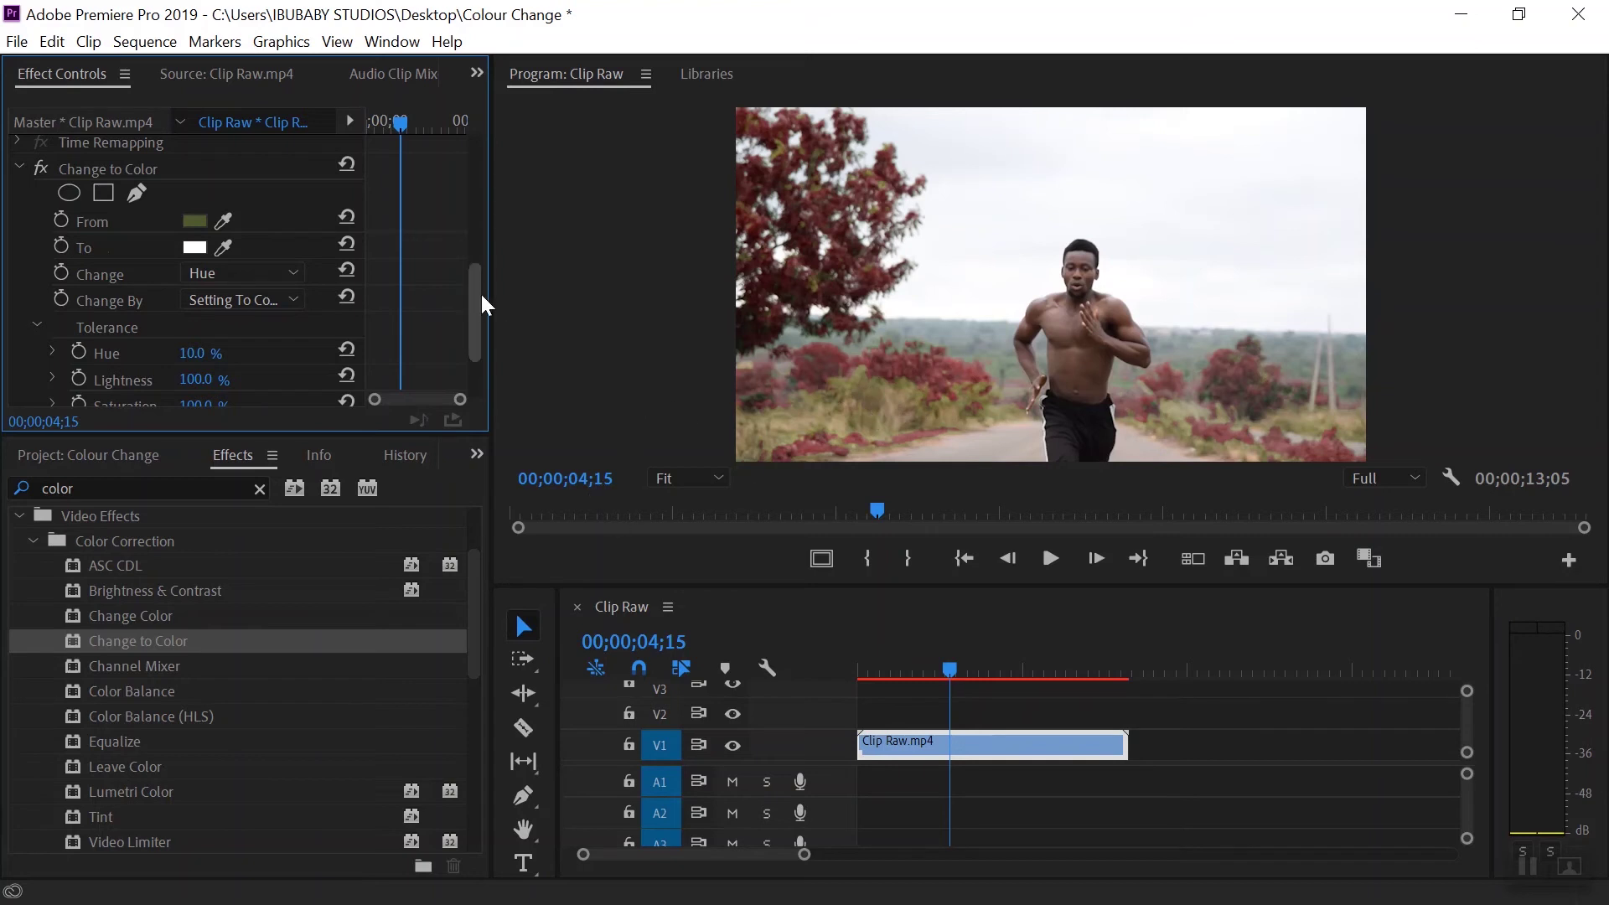
drag(476, 294, 476, 319)
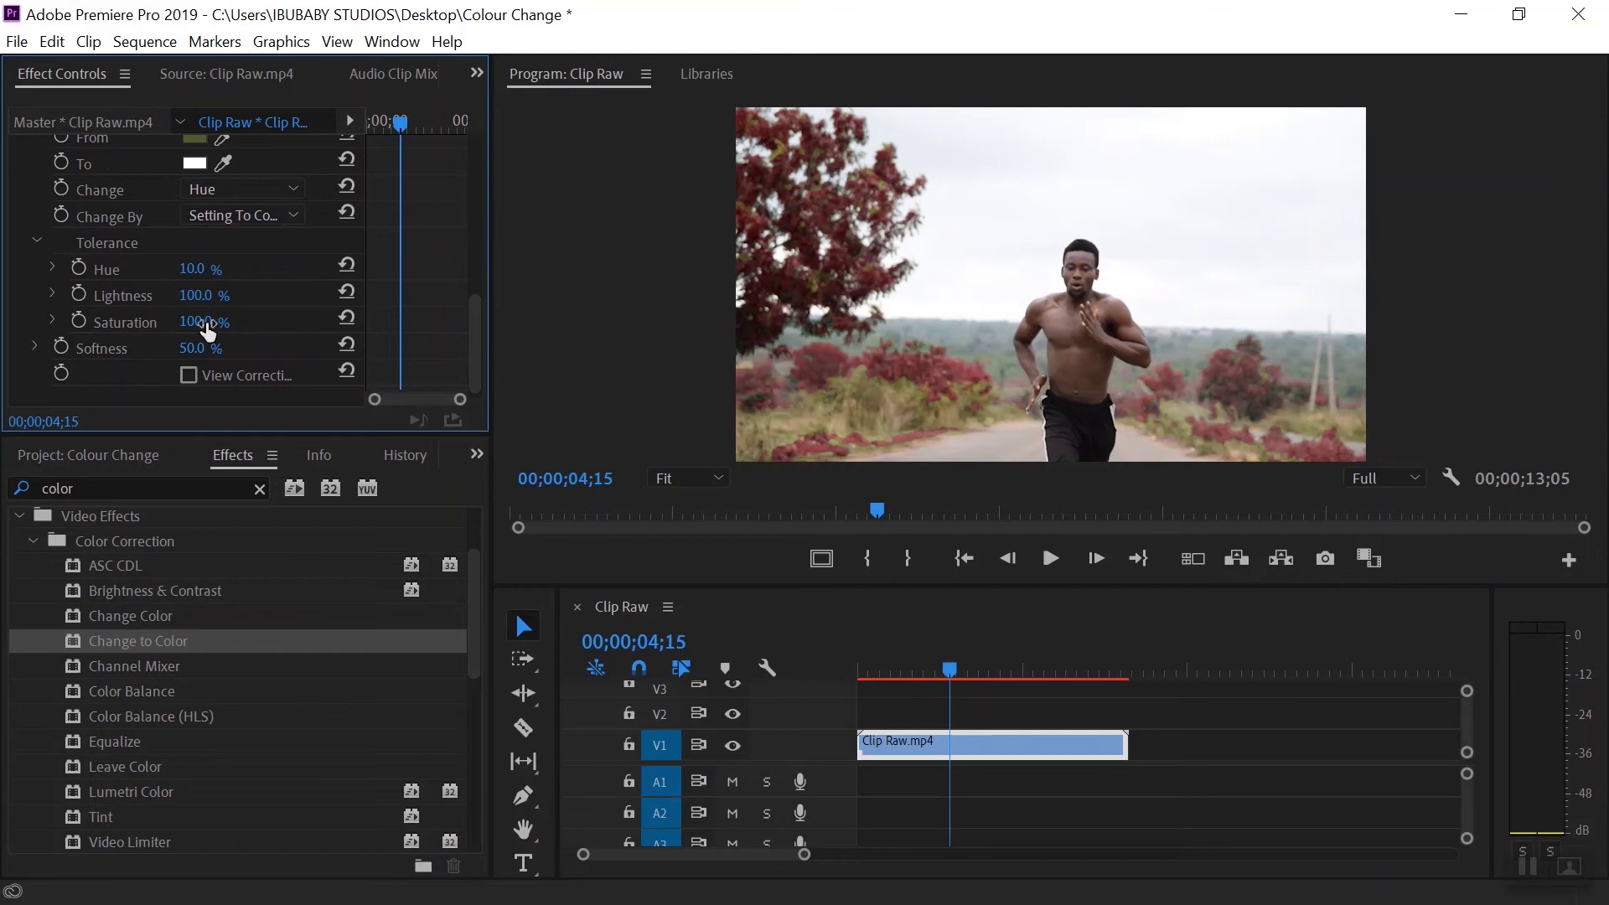
- Try hue tolerance values 25 and 30, settling on 35%
drag(198, 279, 381, 241)
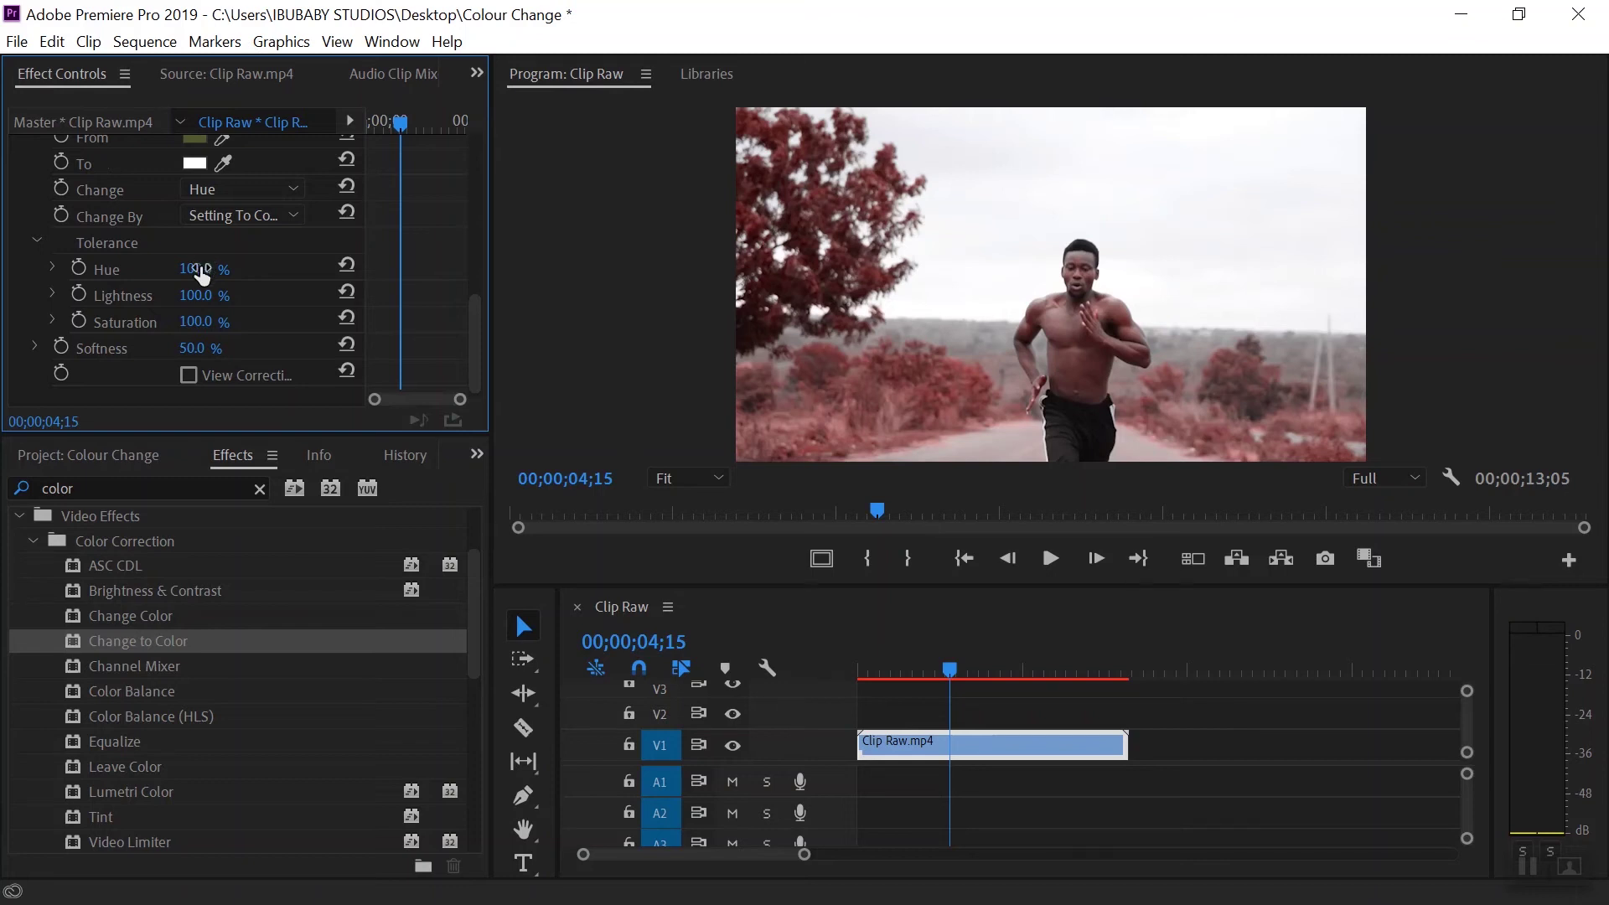
drag(215, 269, 165, 268)
mouse_move(192, 268)
mouse_down()
mouse_move(234, 269)
mouse_move(180, 268)
mouse_up()
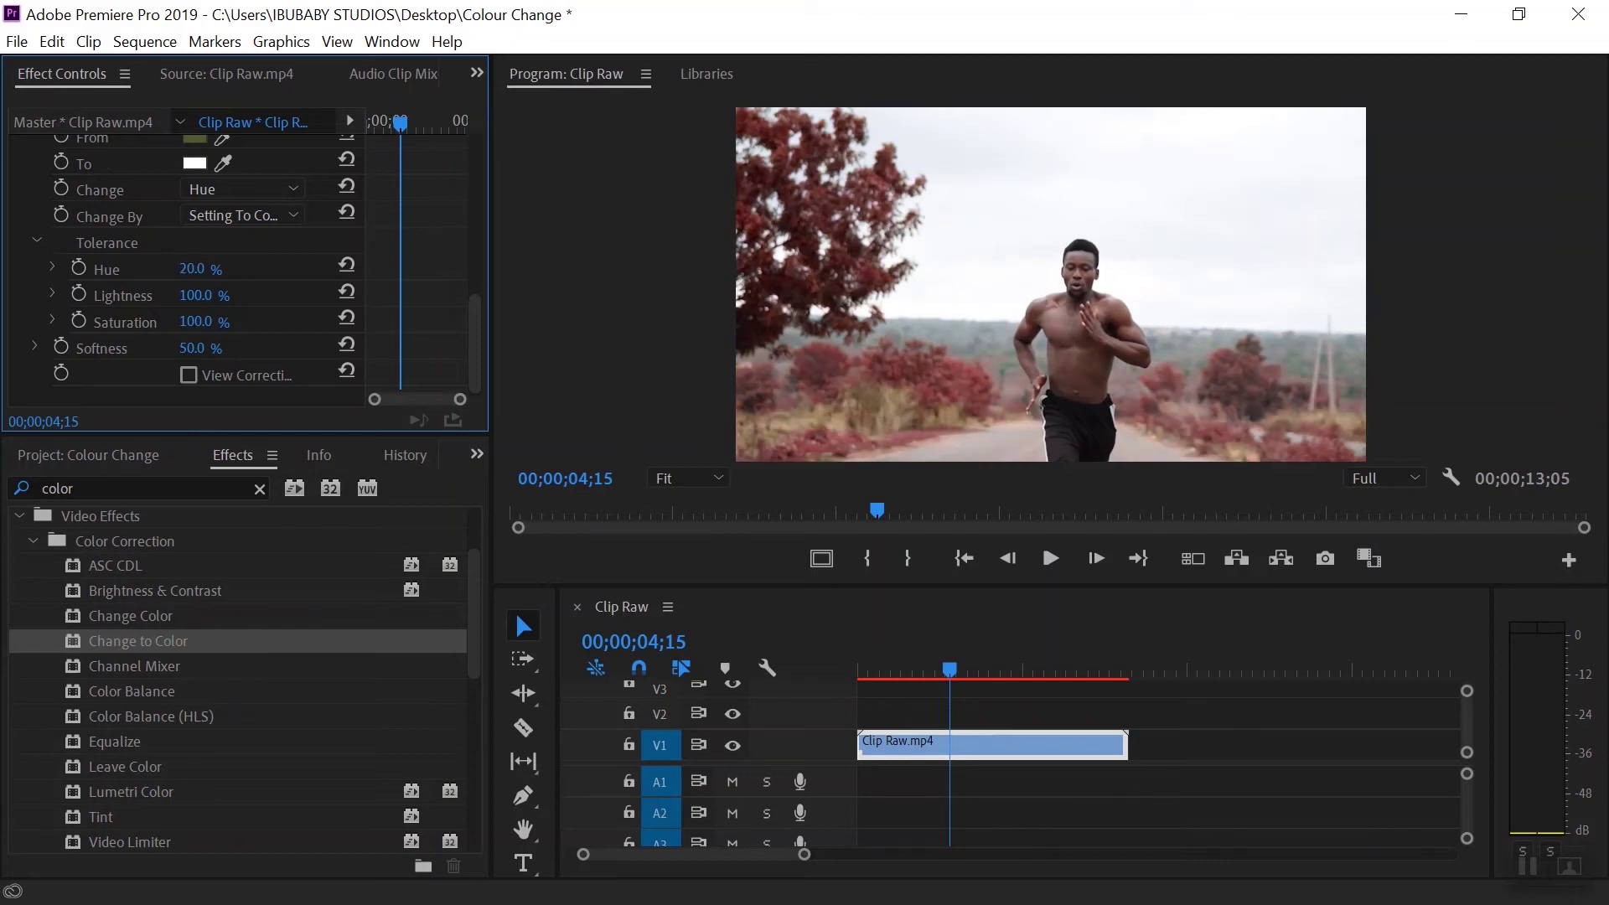
click(192, 268)
text(25)
key(Return)
text(30)
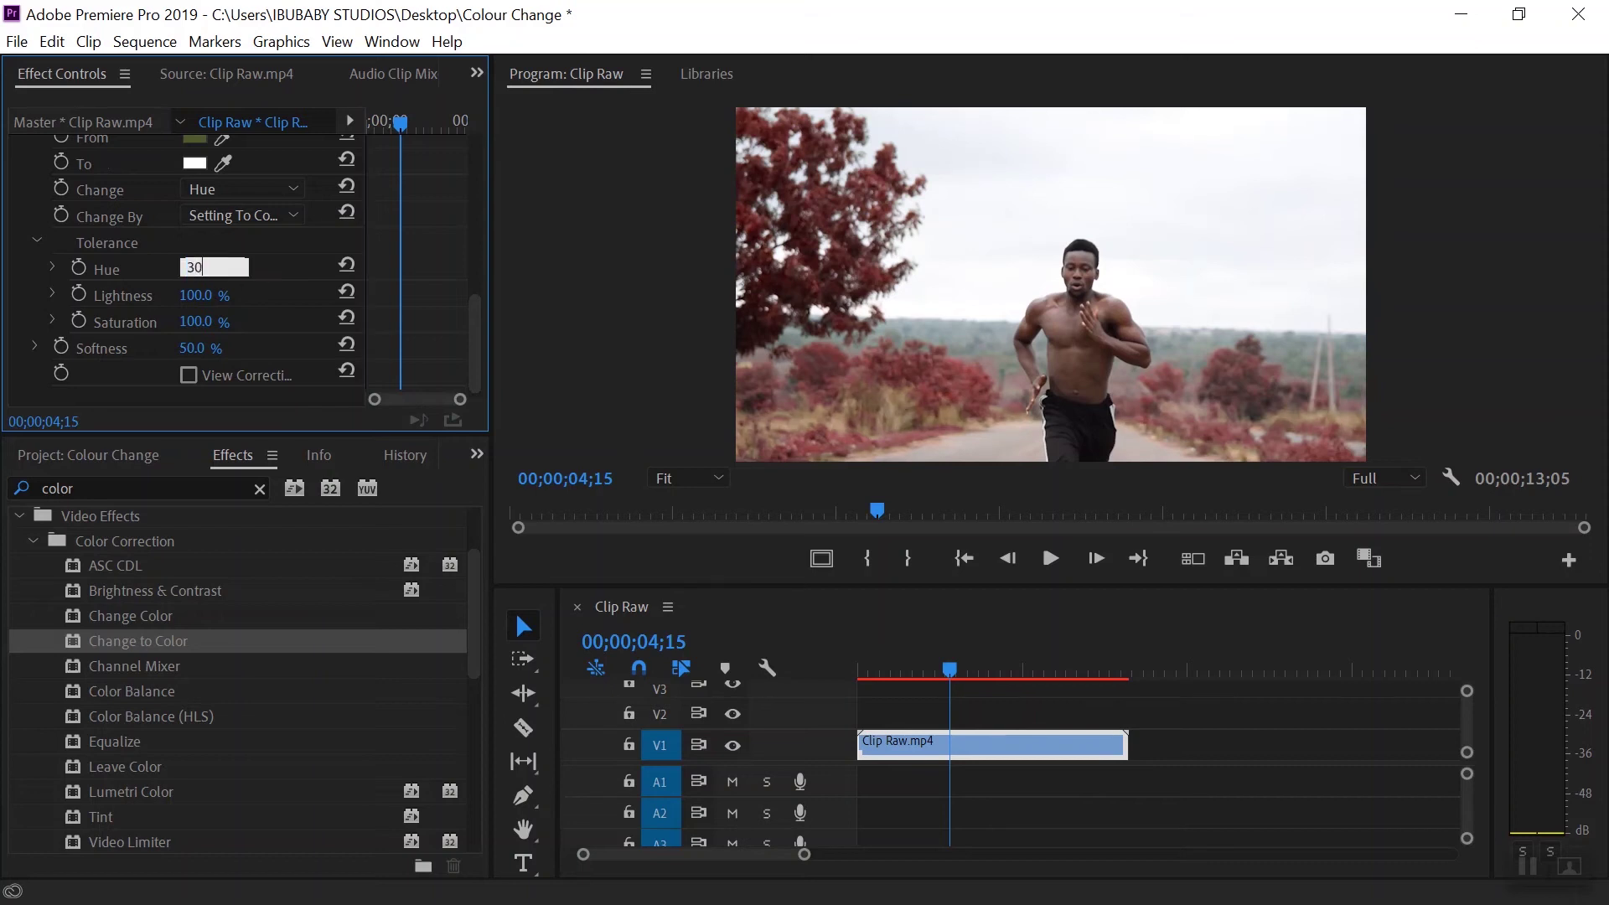
key(Return)
click(215, 263)
text(35)
key(Return)
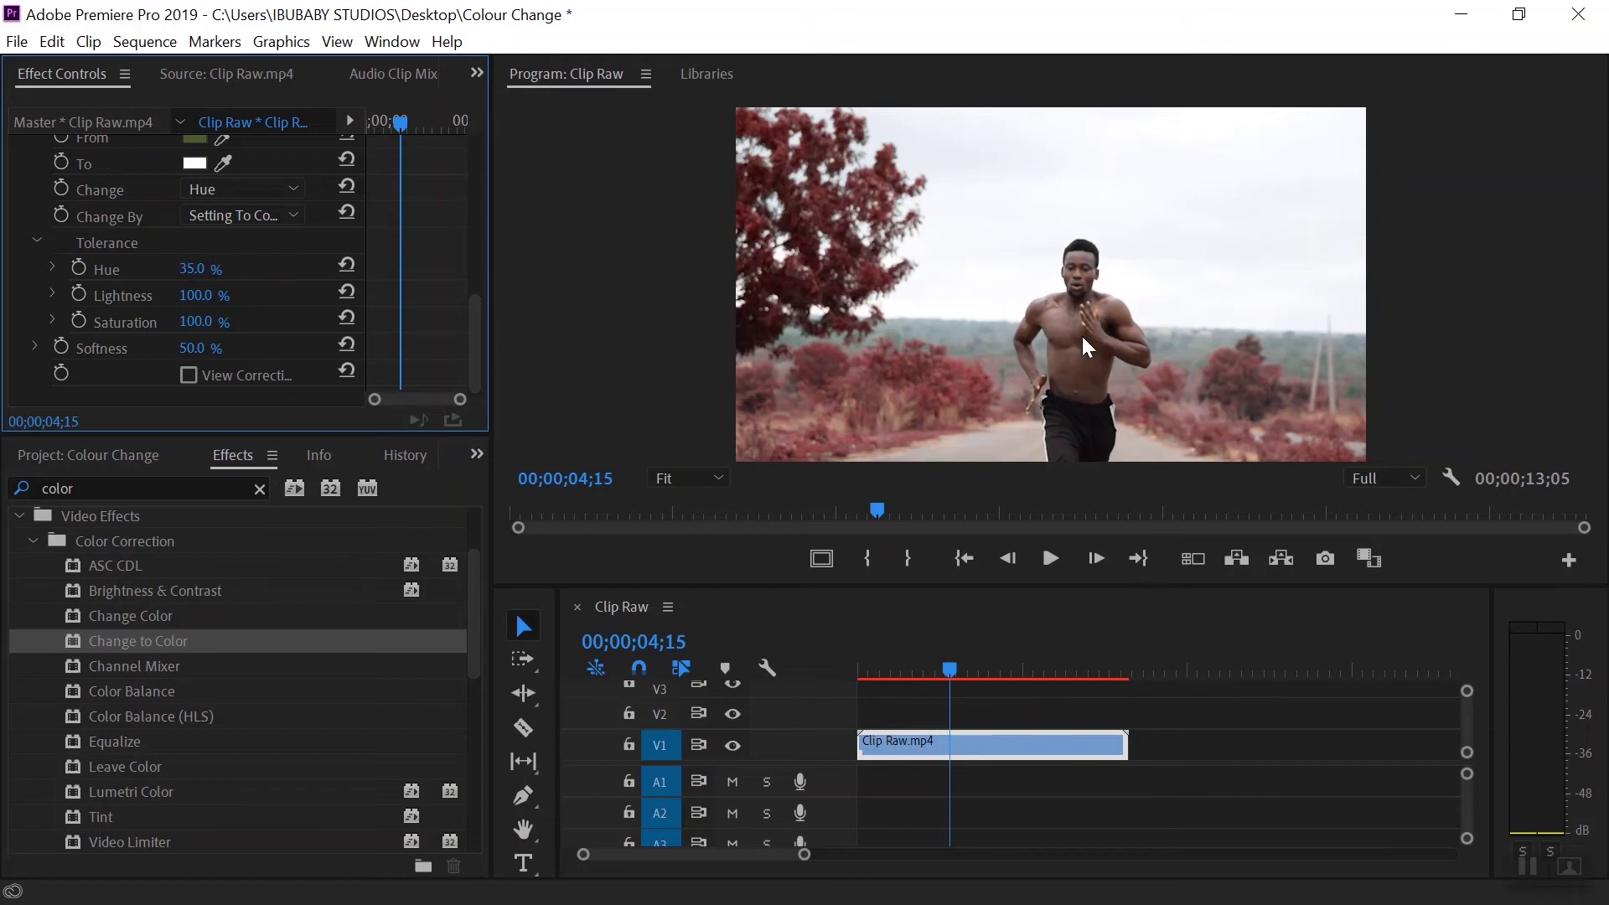
- Test lightness 0% then undo, try saturation tolerance, and set Softness to 40%
click(197, 295)
text(0)
key(Return)
key(ctrl+z)
mouse_move(204, 326)
mouse_down()
mouse_move(172, 325)
mouse_move(215, 322)
mouse_move(210, 344)
mouse_move(233, 343)
mouse_move(185, 344)
mouse_move(216, 350)
mouse_up()
text(40)
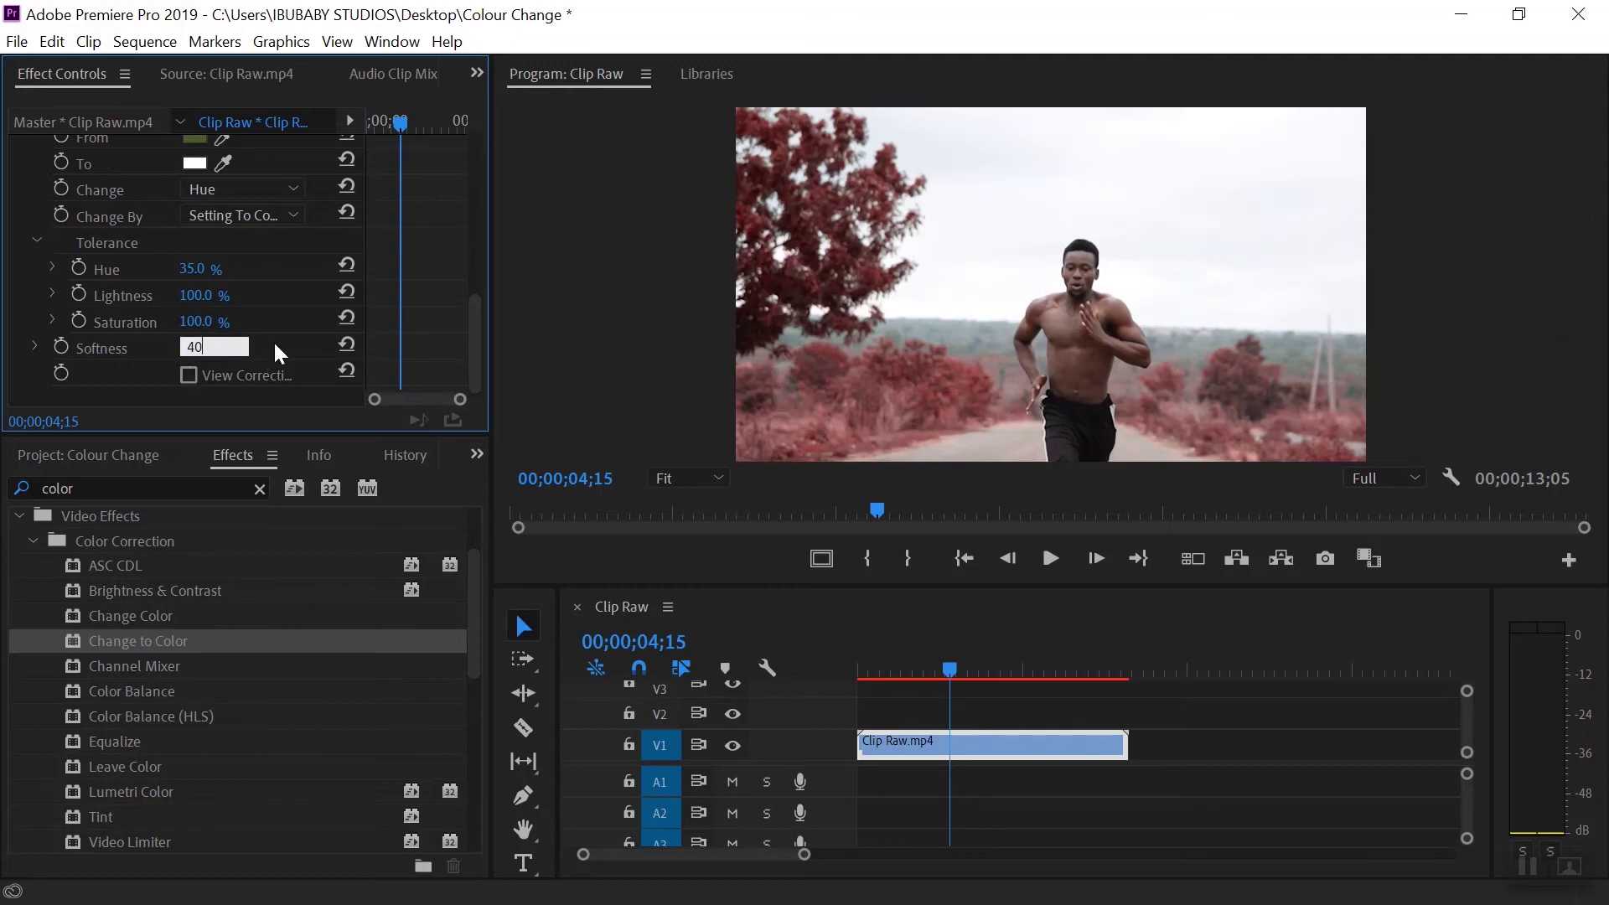
key(Return)
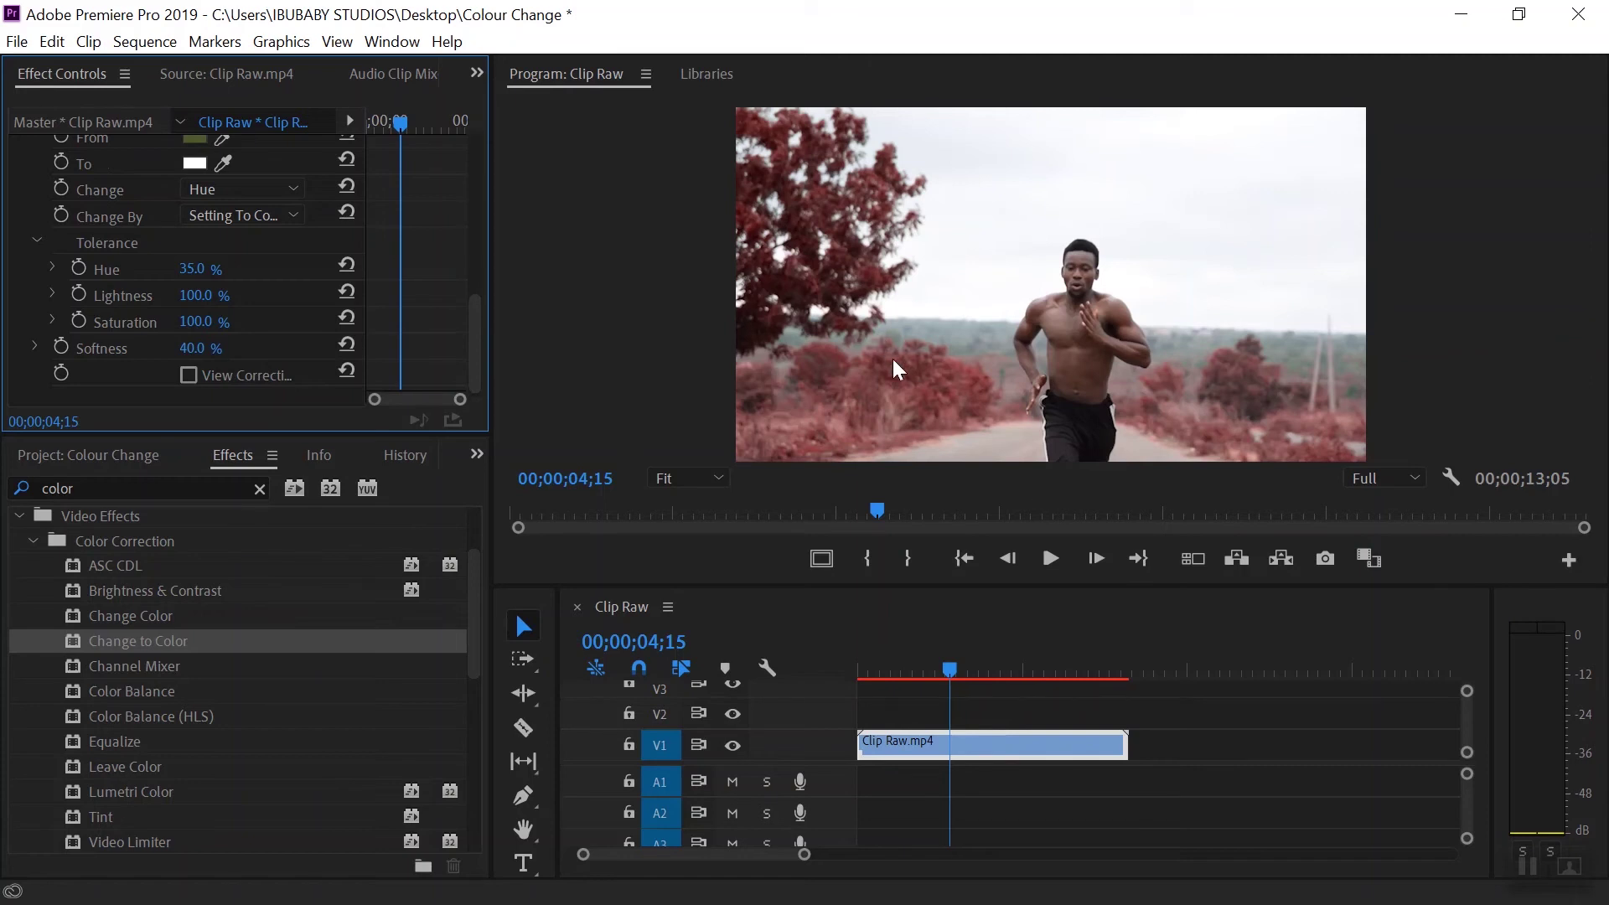
click(957, 645)
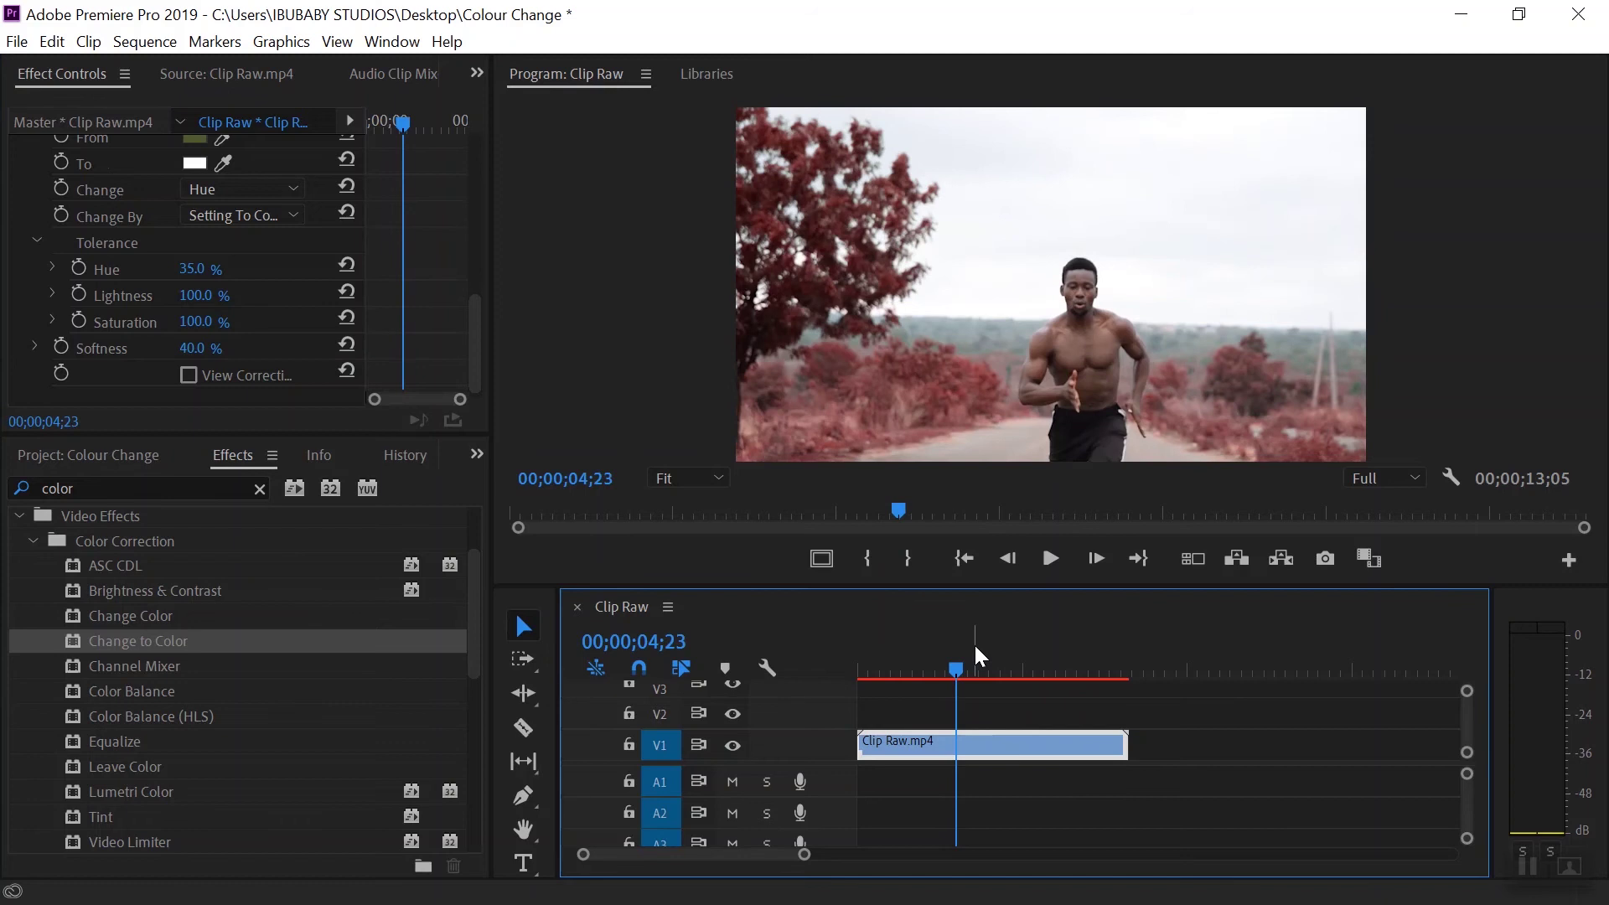
- Render the sequence and review the red foliage across the clip
key(Return)
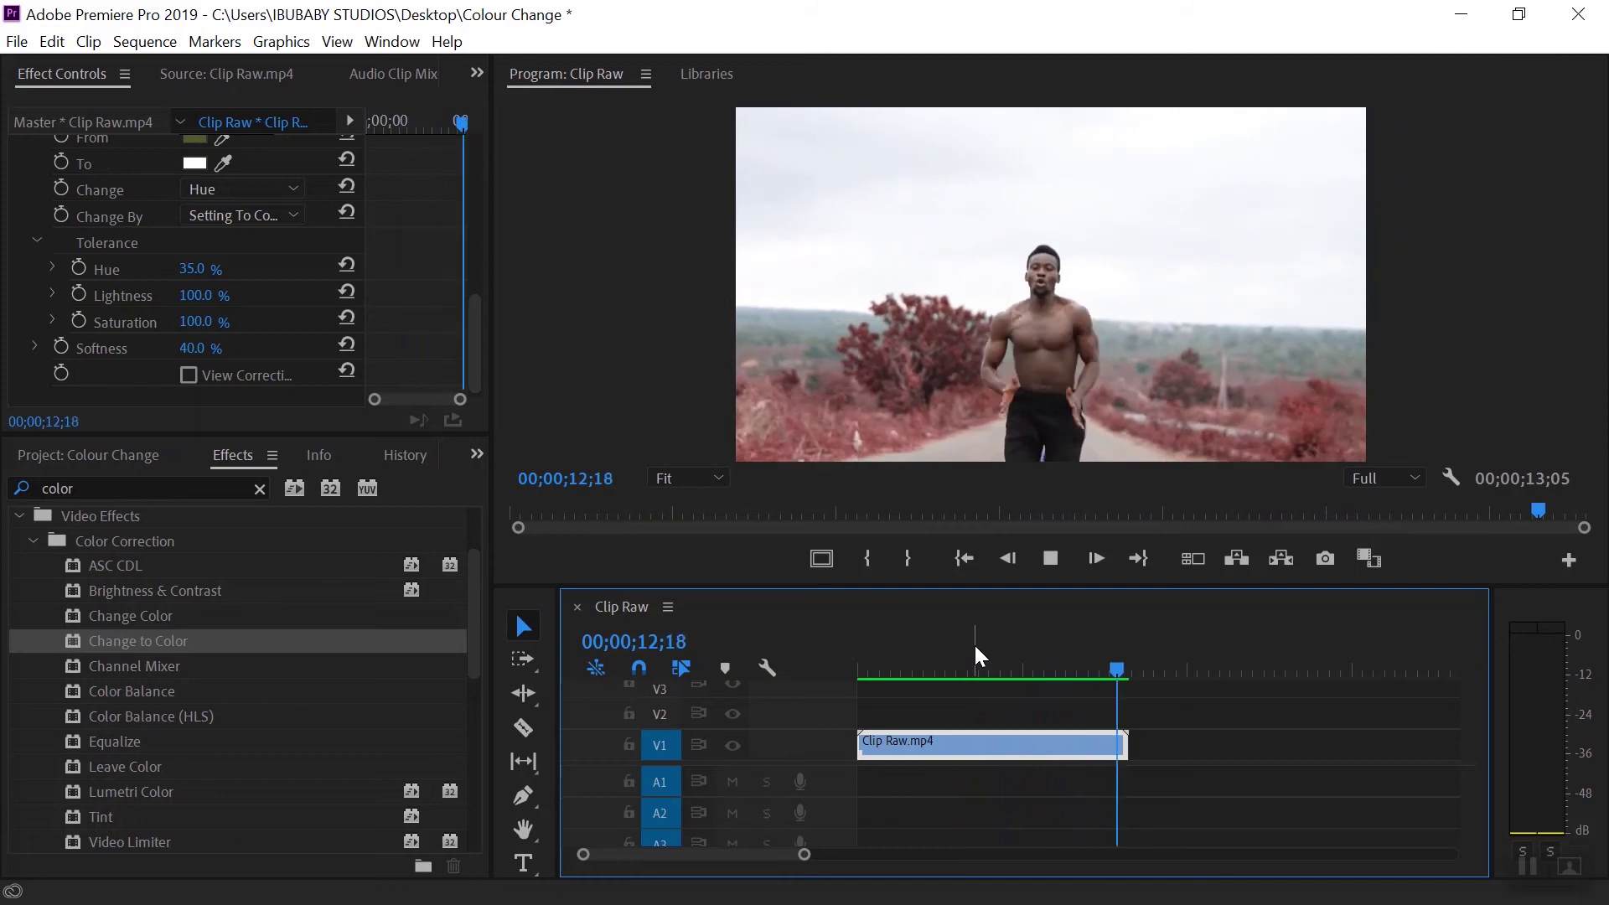
click(992, 666)
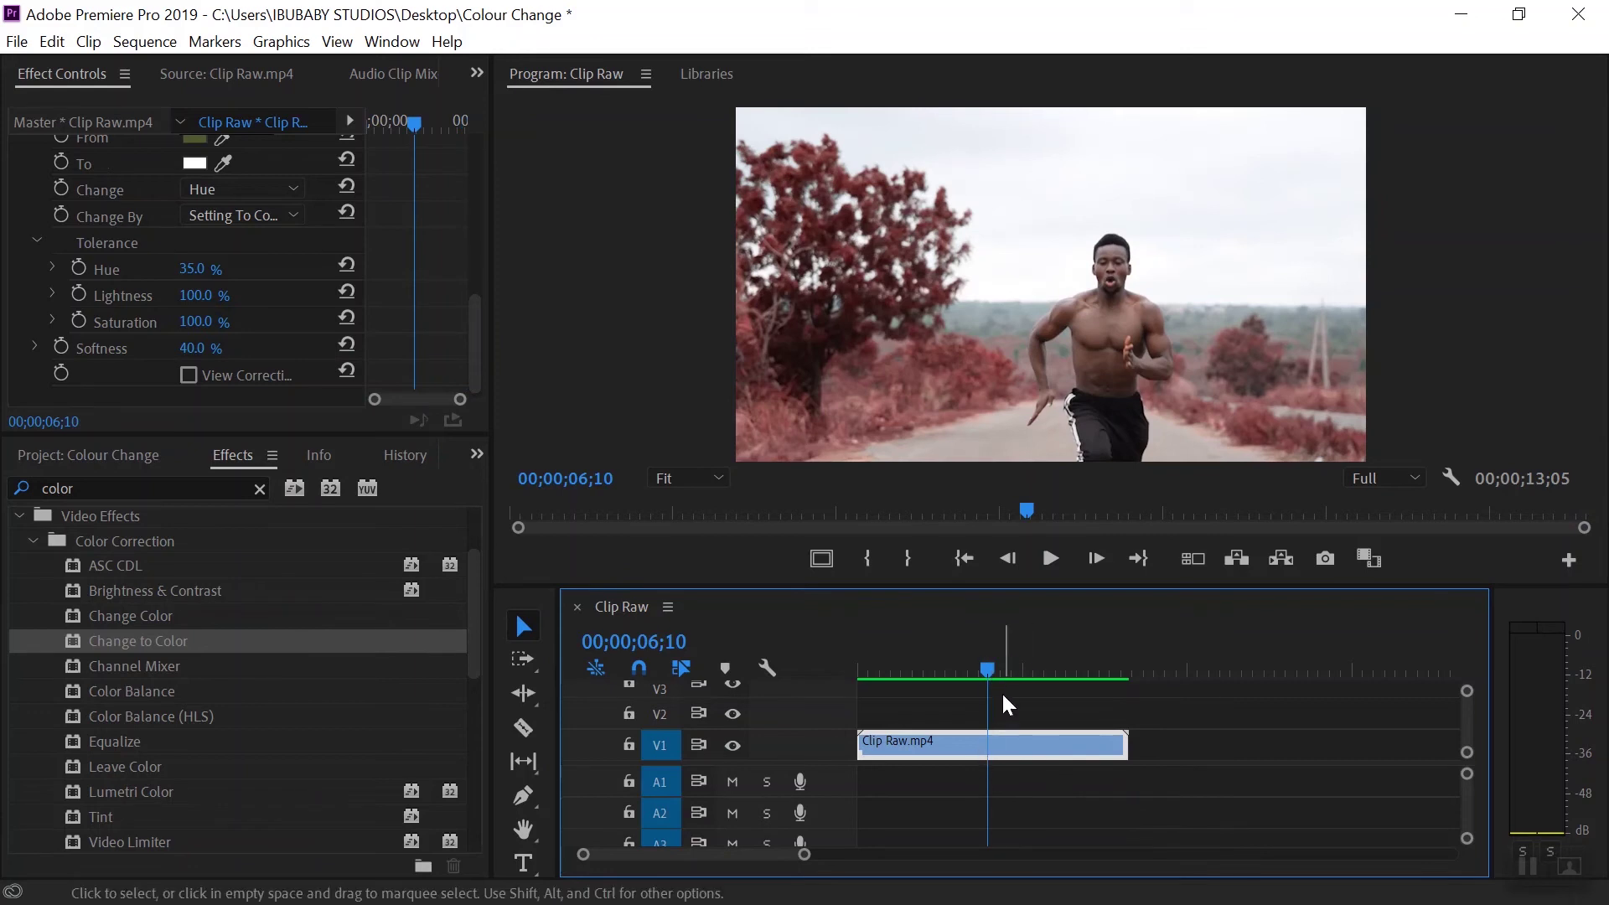
drag(982, 667, 817, 658)
- Delete the Change to Color effect from the clip's Effect Controls
scroll(470, 335, down, 1)
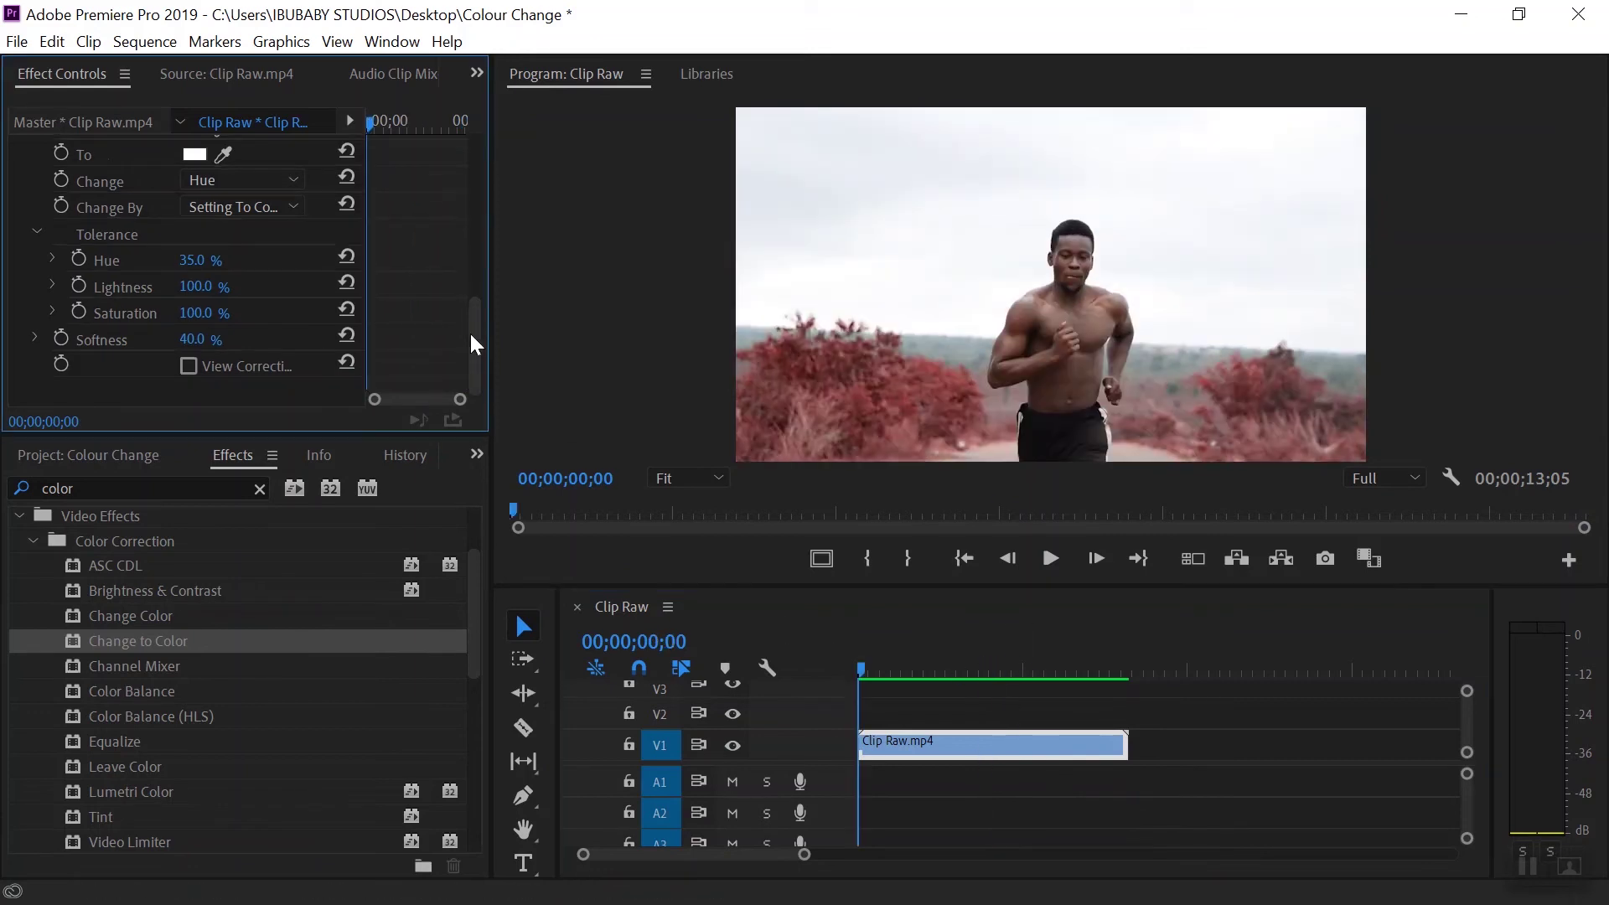
drag(474, 335, 299, 272)
click(238, 273)
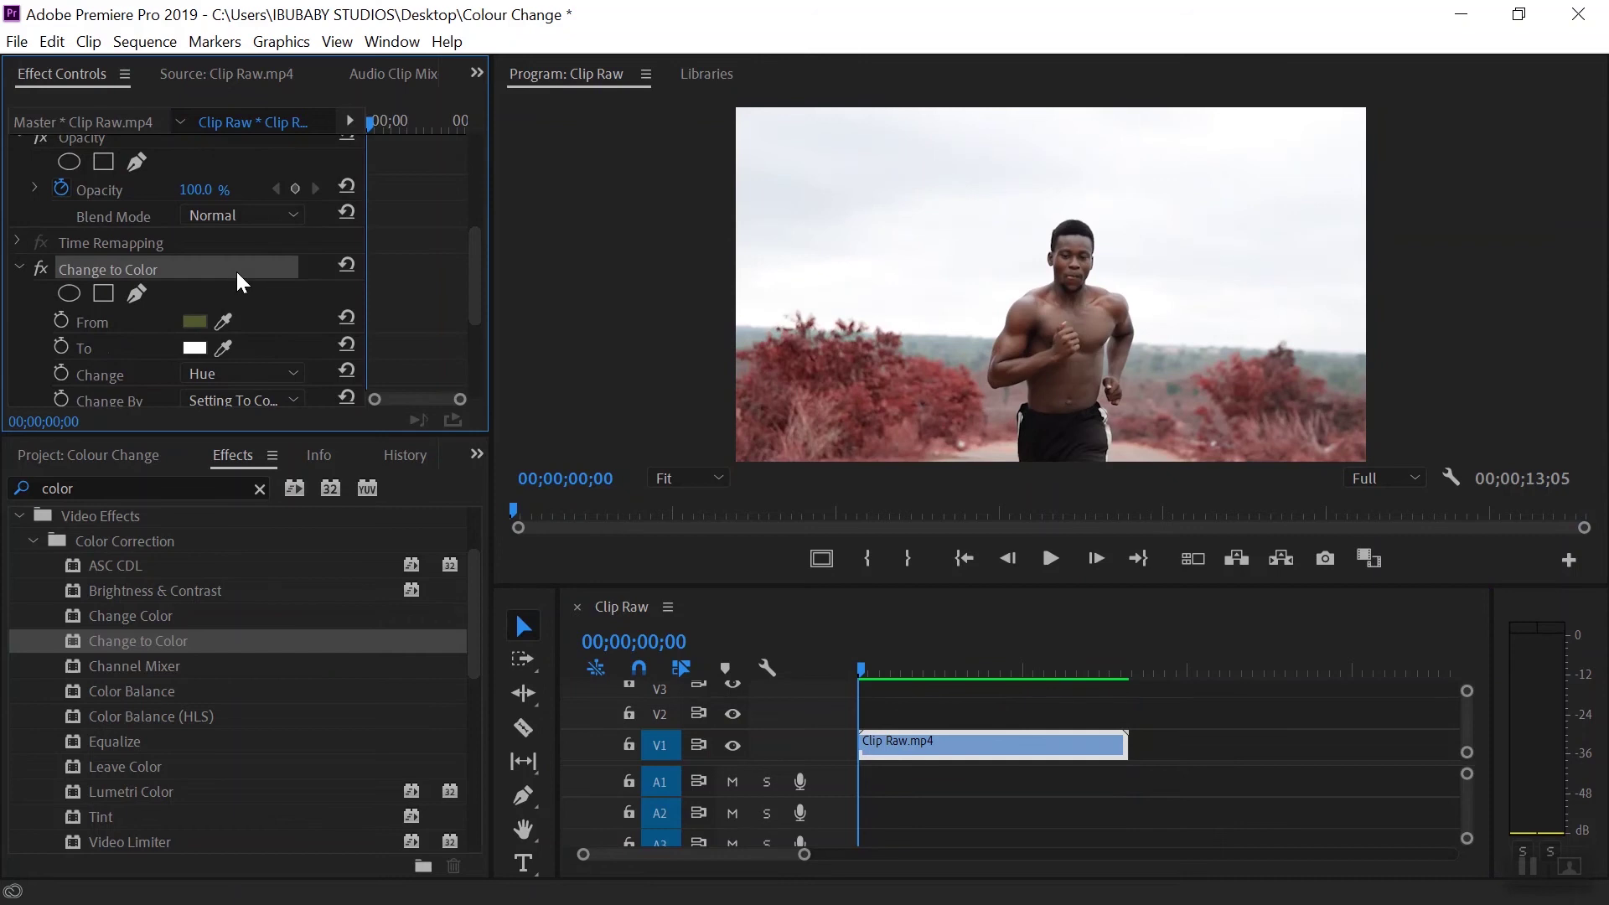
key(Delete)
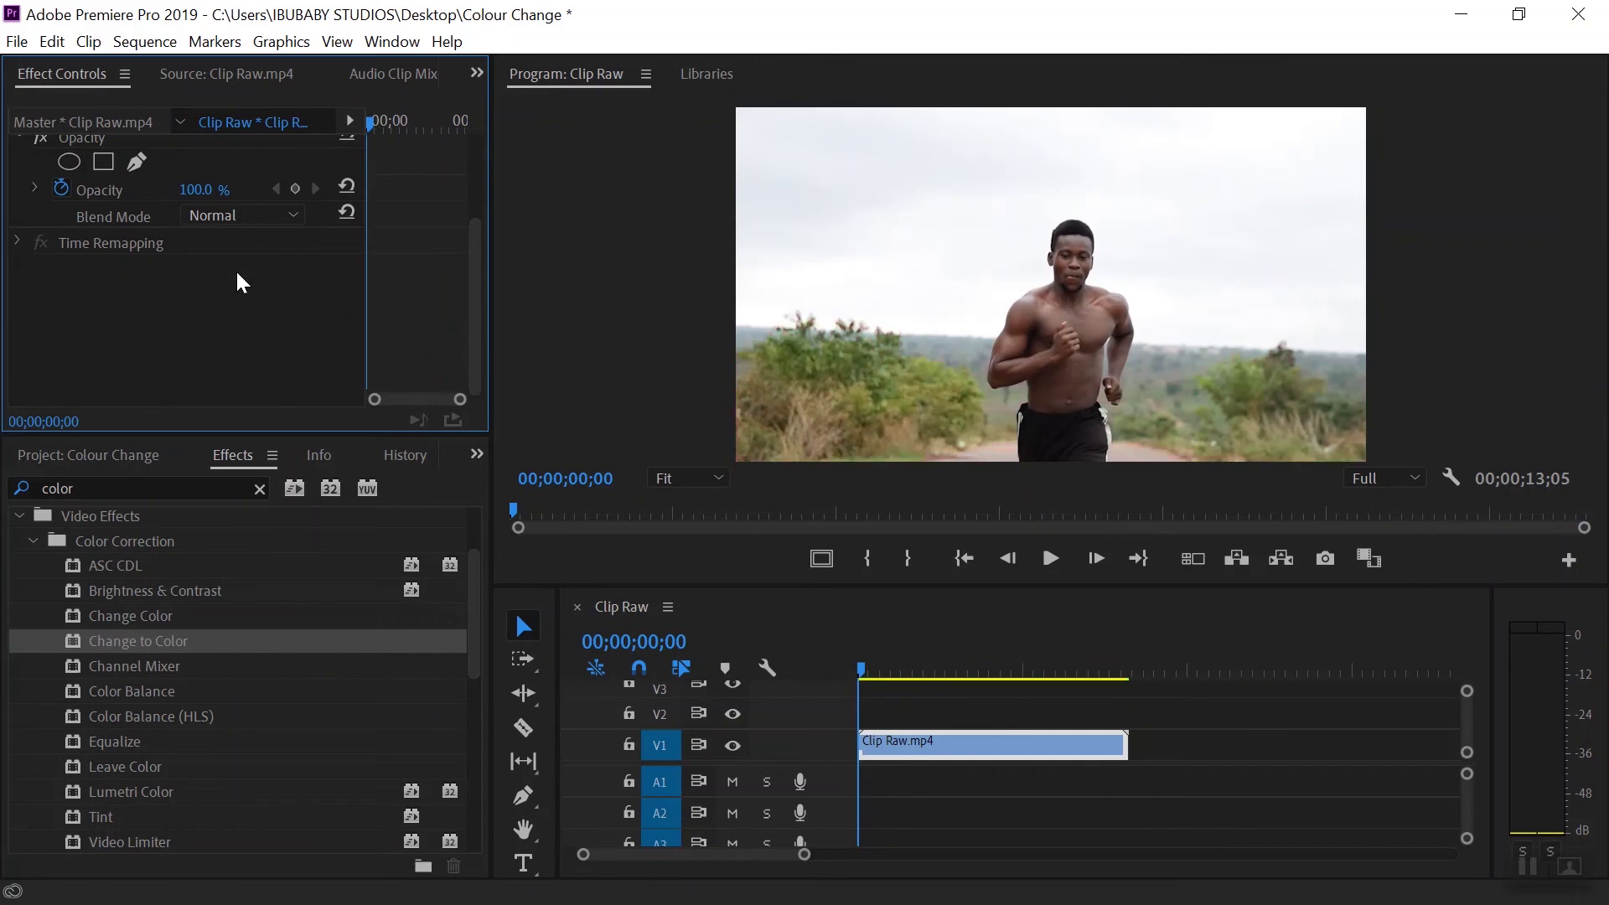
drag(864, 669, 910, 669)
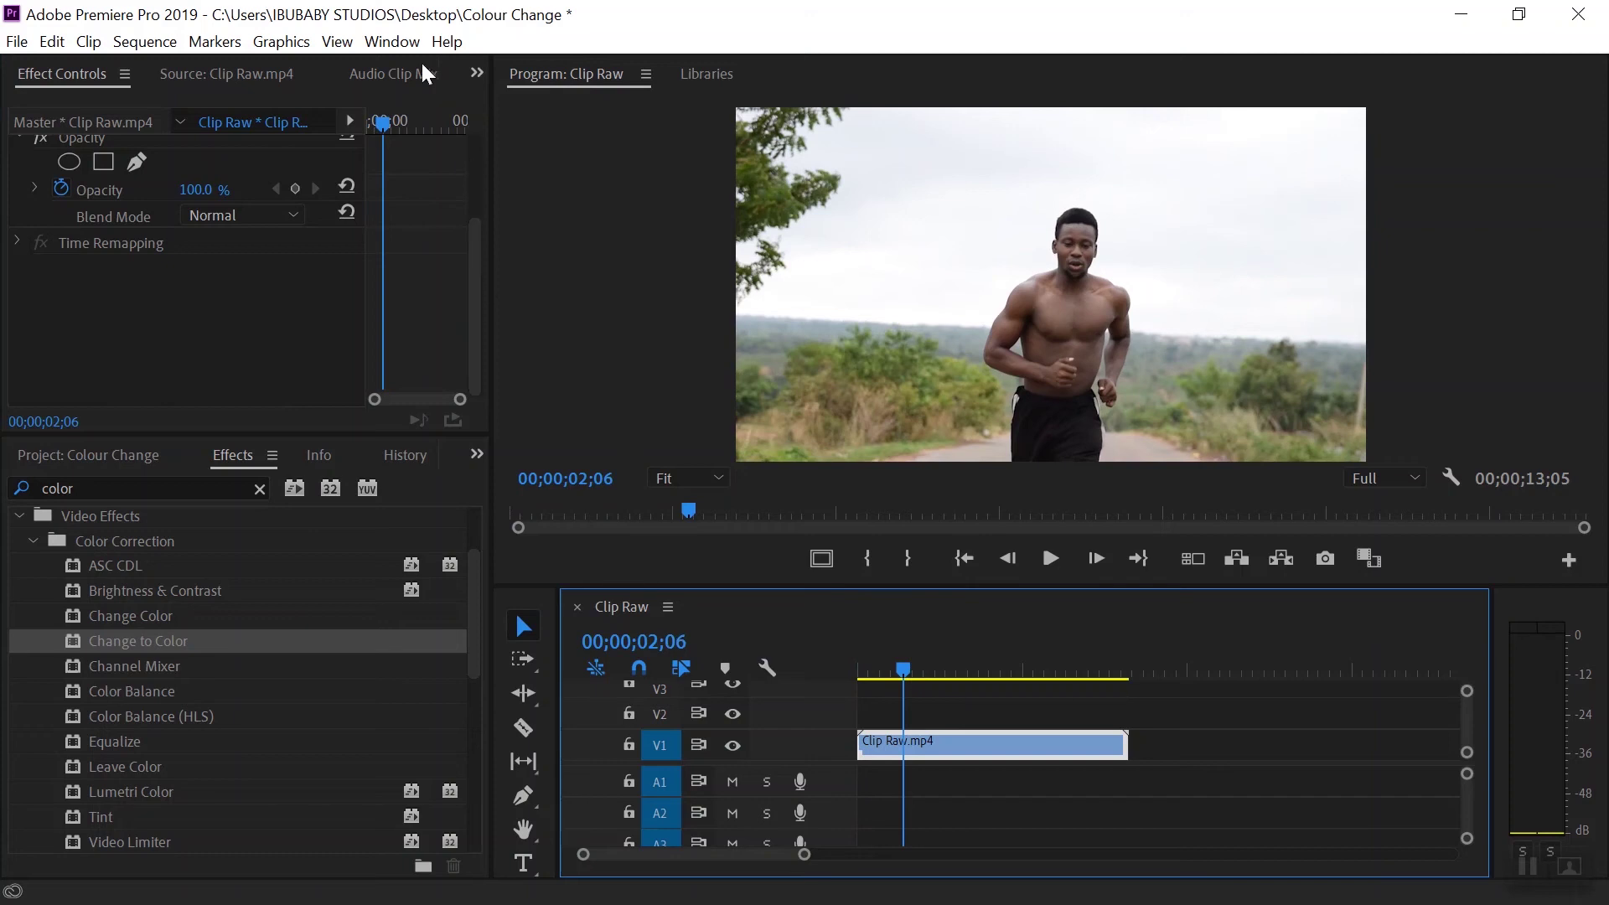
- Switch to the Color workspace and expand Lumetri Color's HSL Secondary section
click(404, 42)
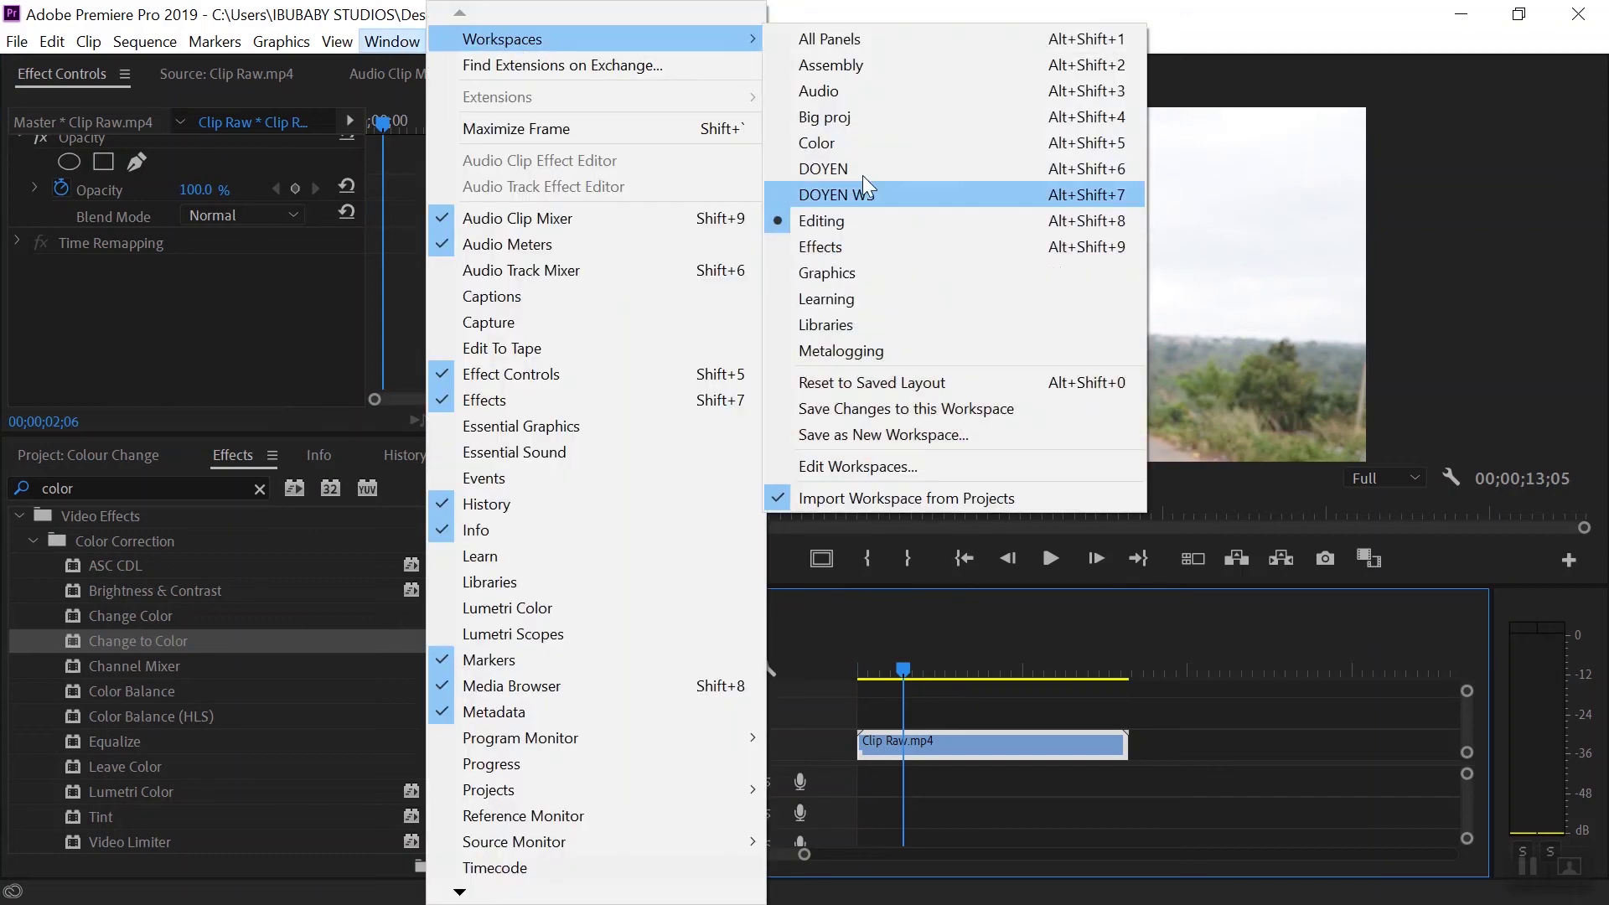
click(862, 141)
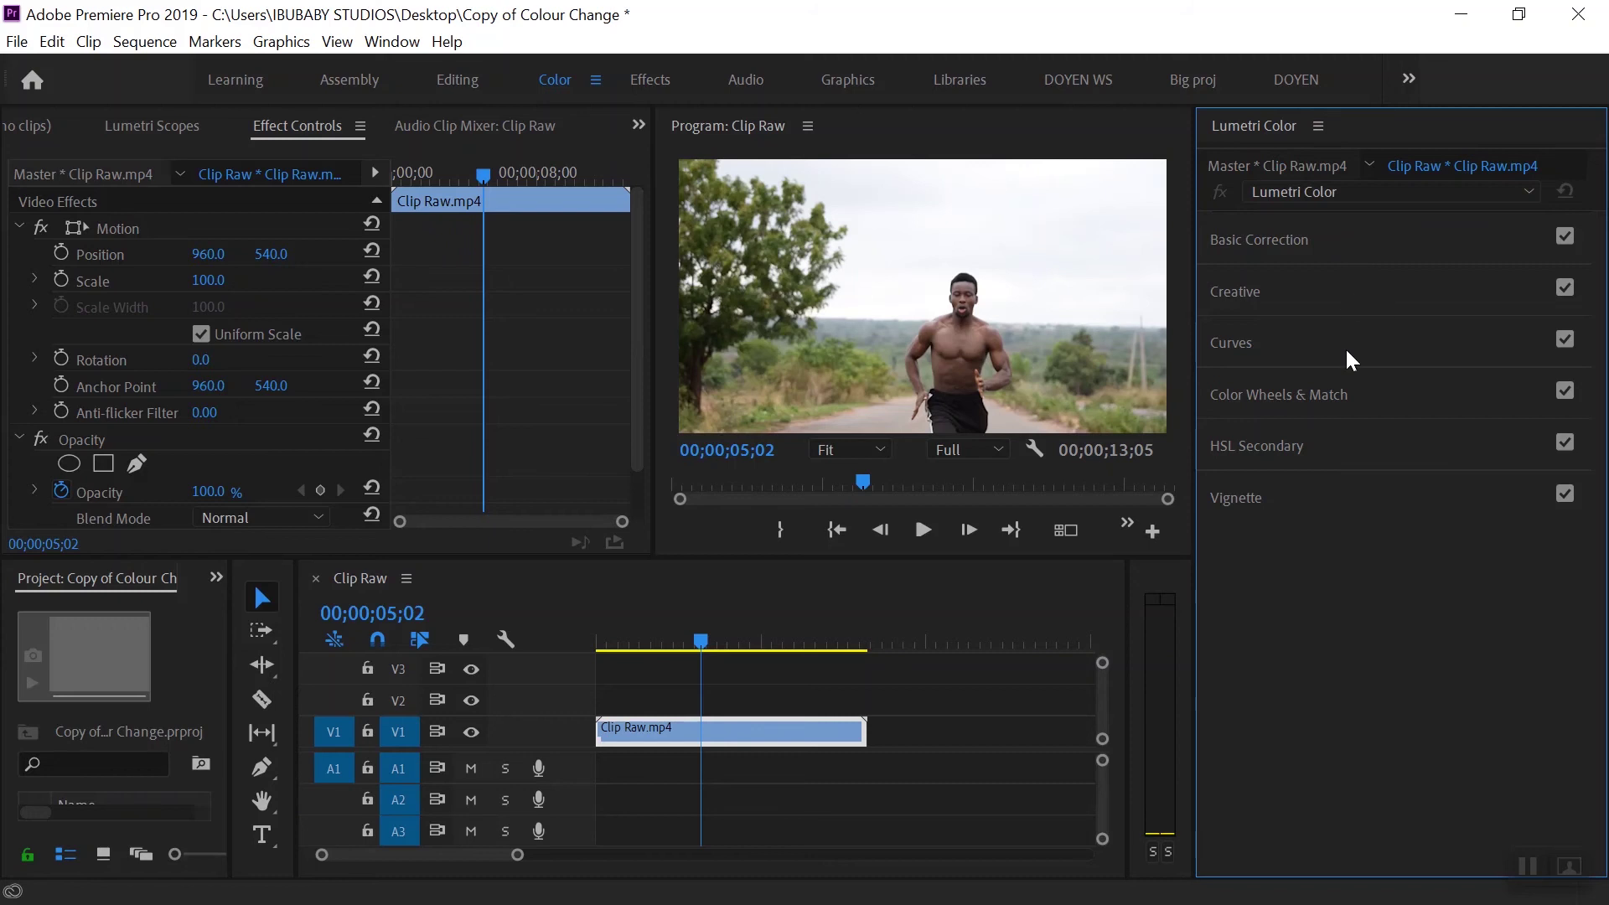
click(1332, 447)
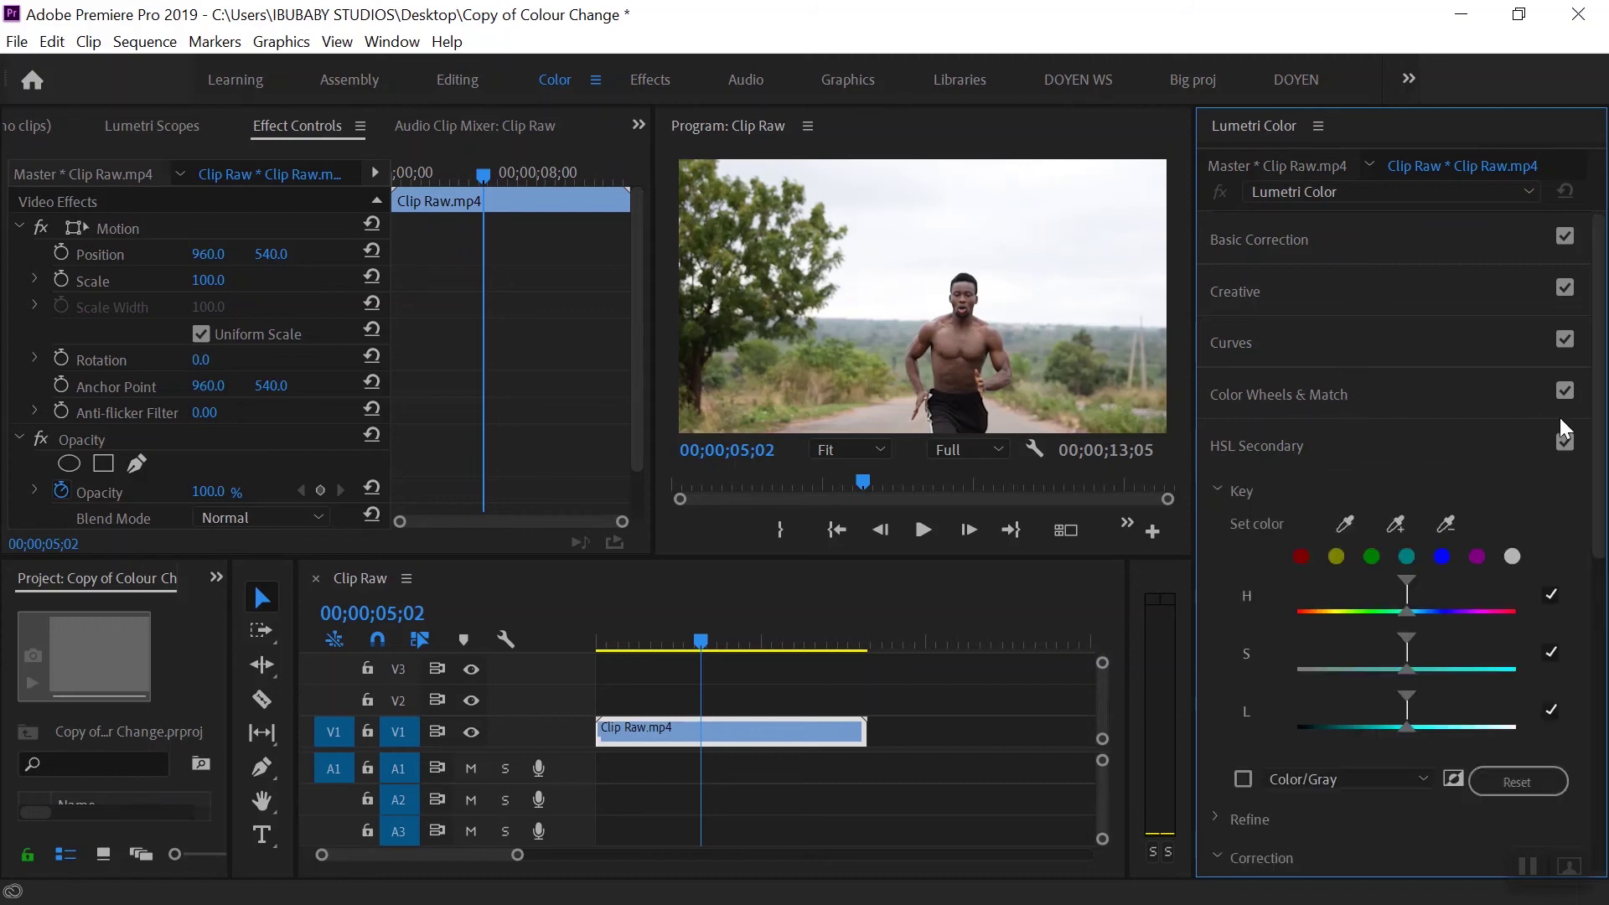
scroll(1314, 420, down, 2)
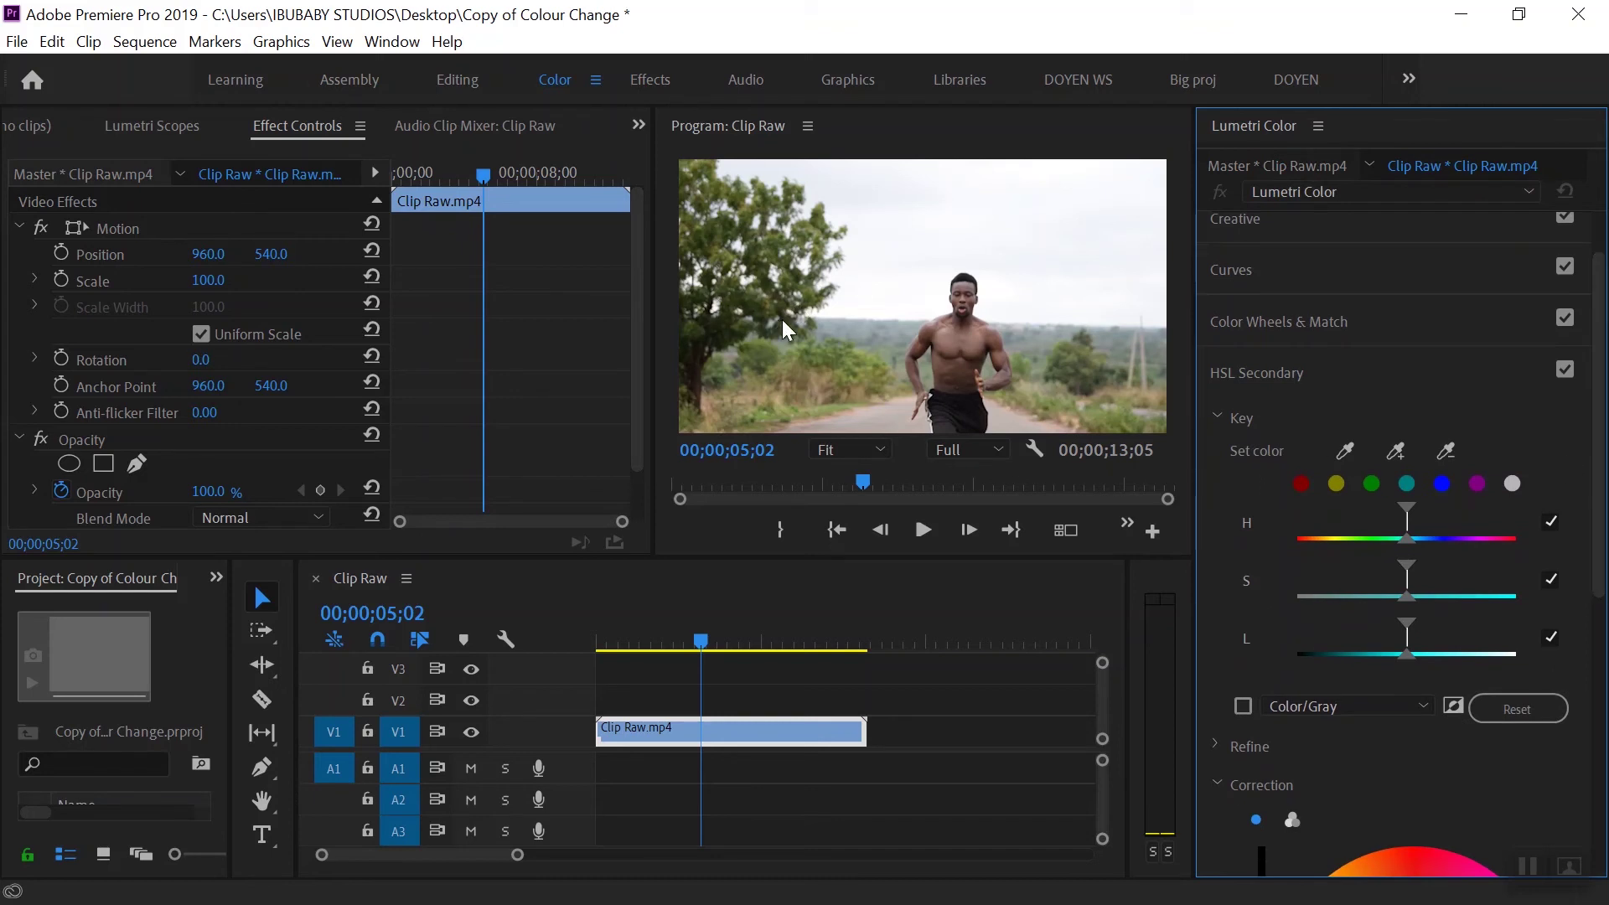
scroll(1427, 586, down, 6)
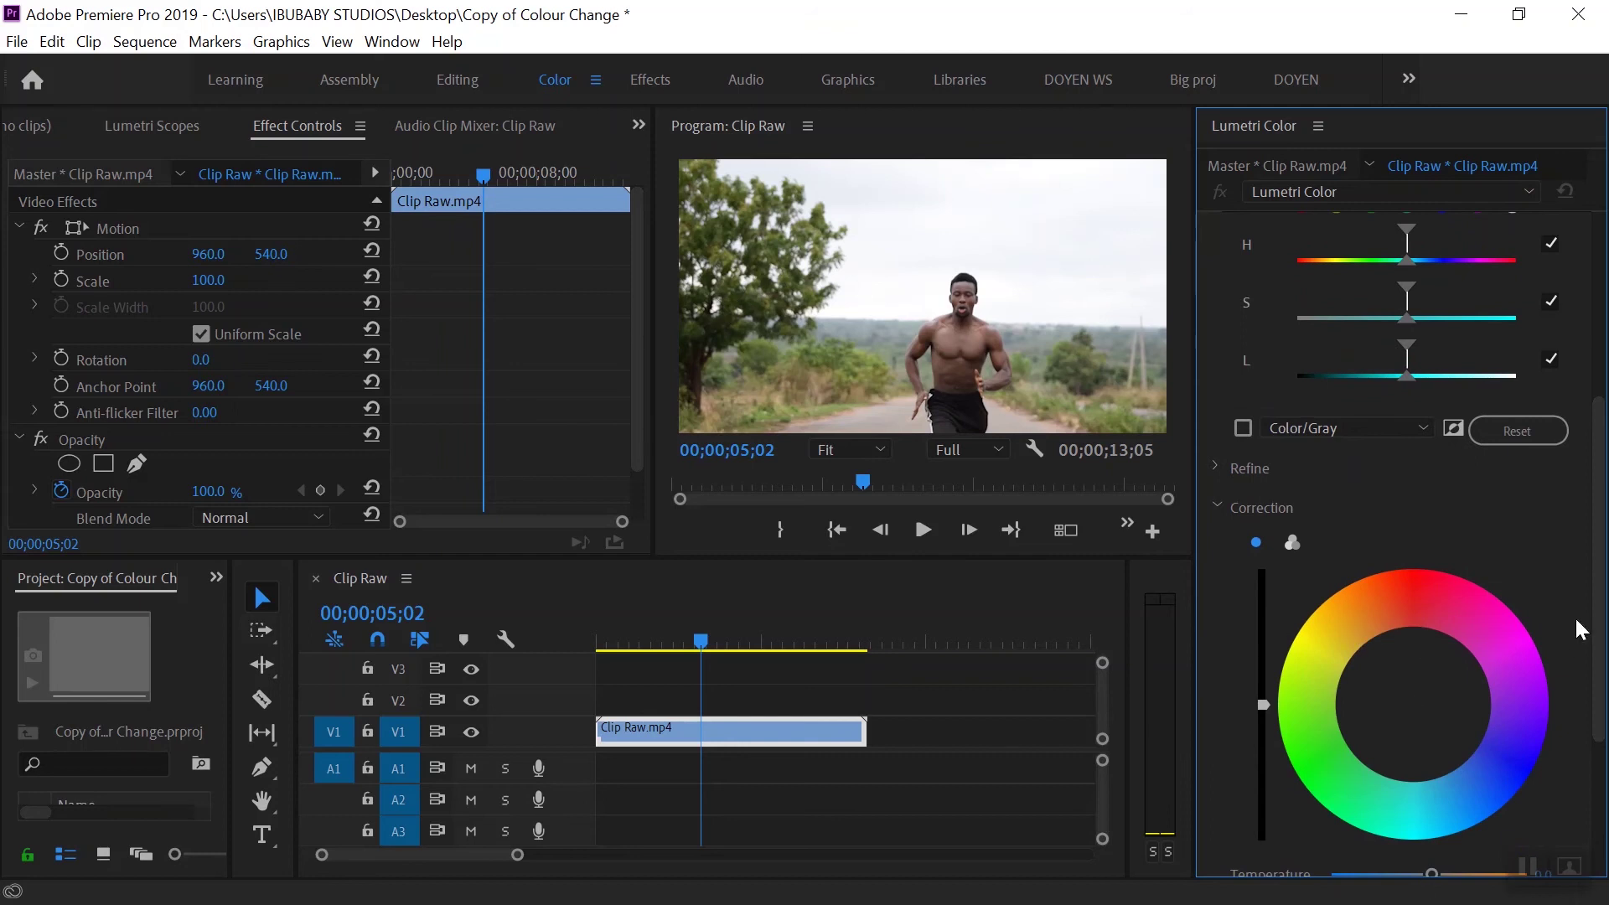
drag(1598, 587, 1587, 398)
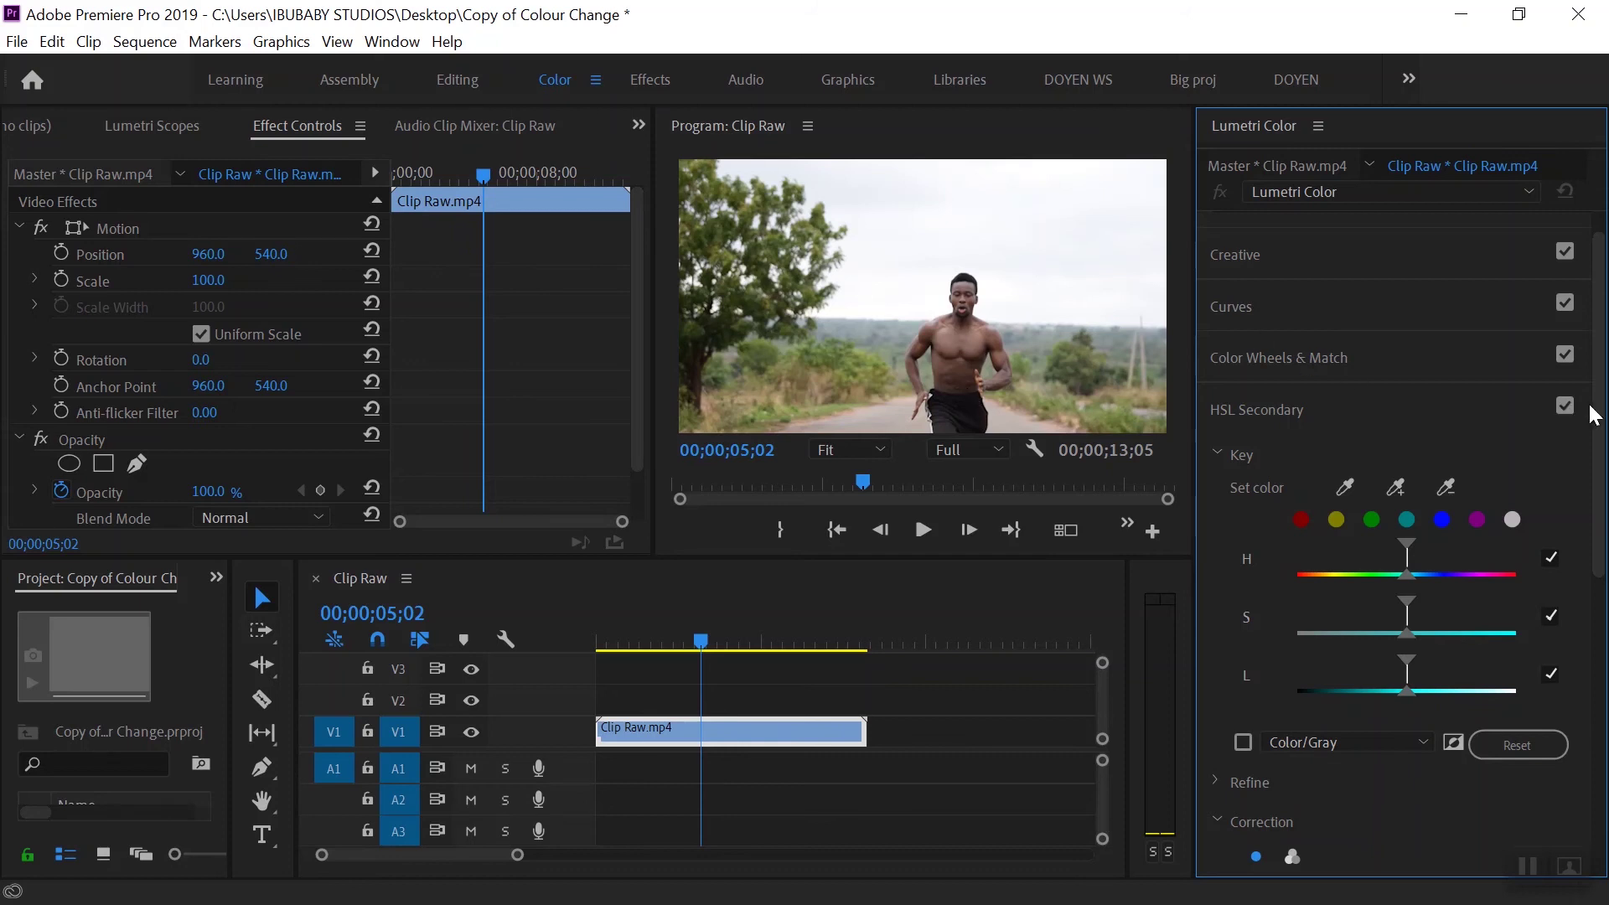
scroll(1584, 419, down, 1)
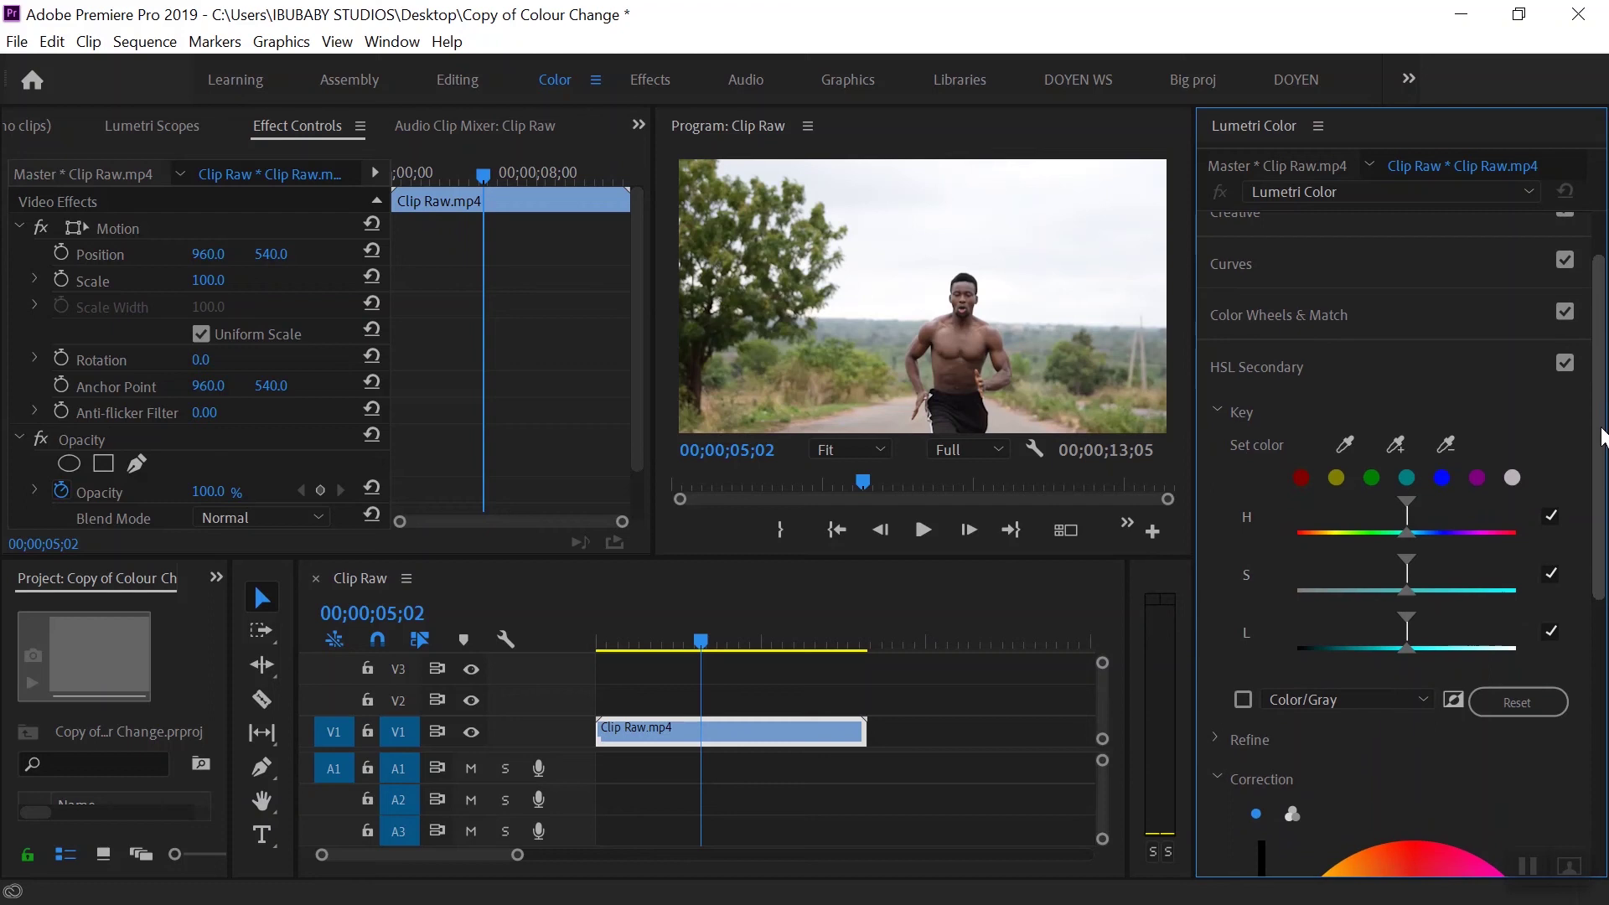
- Set the key colour from the foliage, then add two more green shades to the key
click(1346, 444)
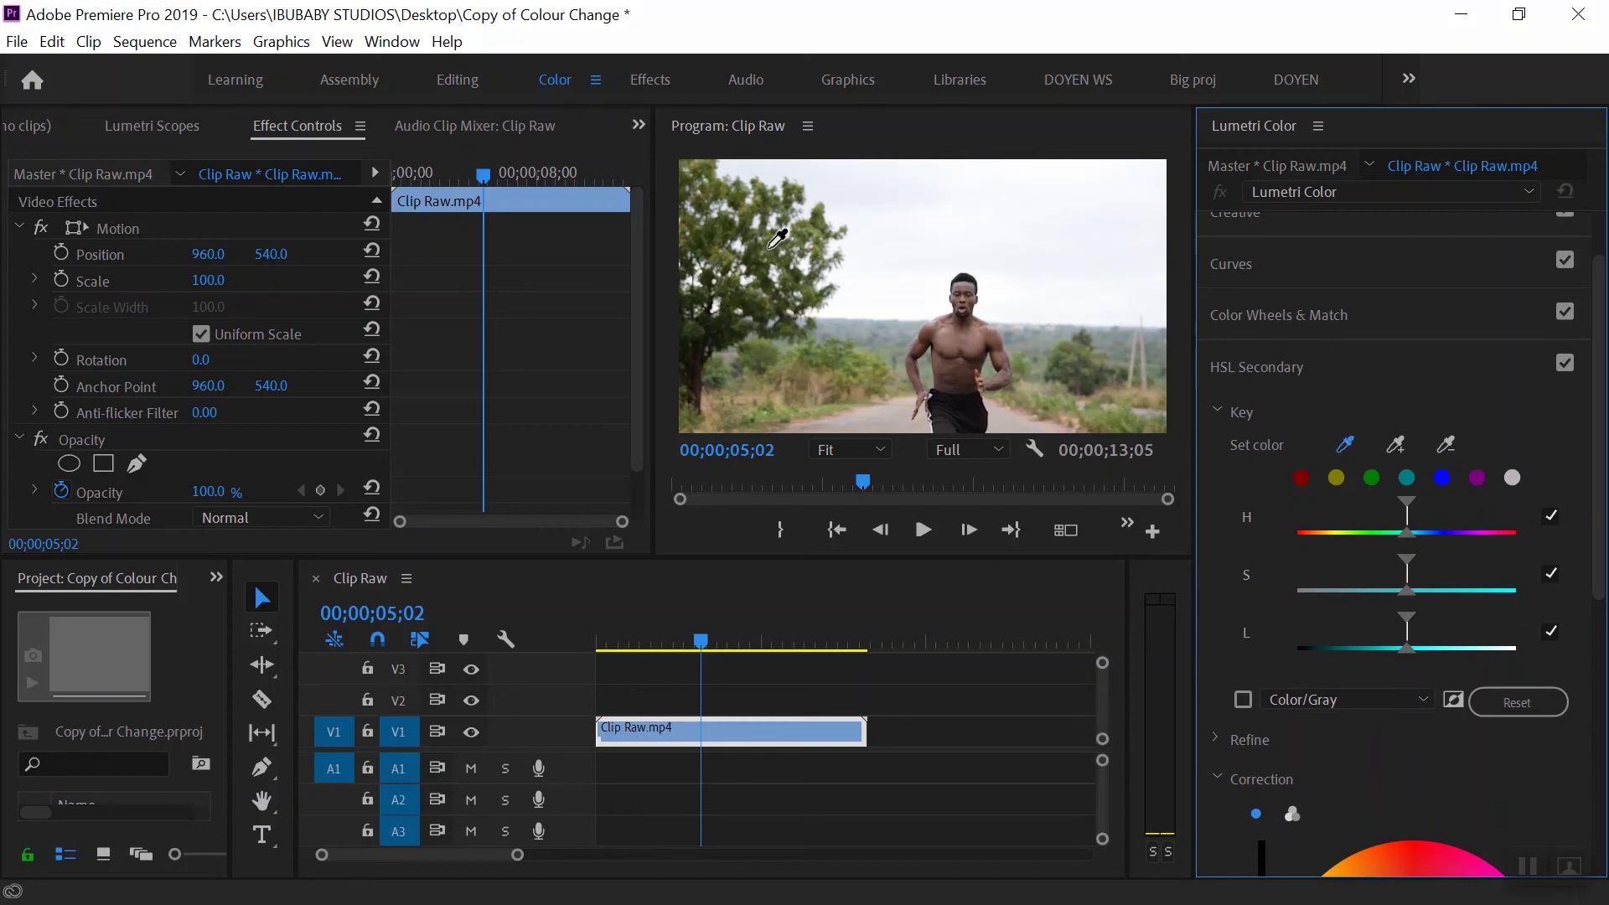
click(769, 248)
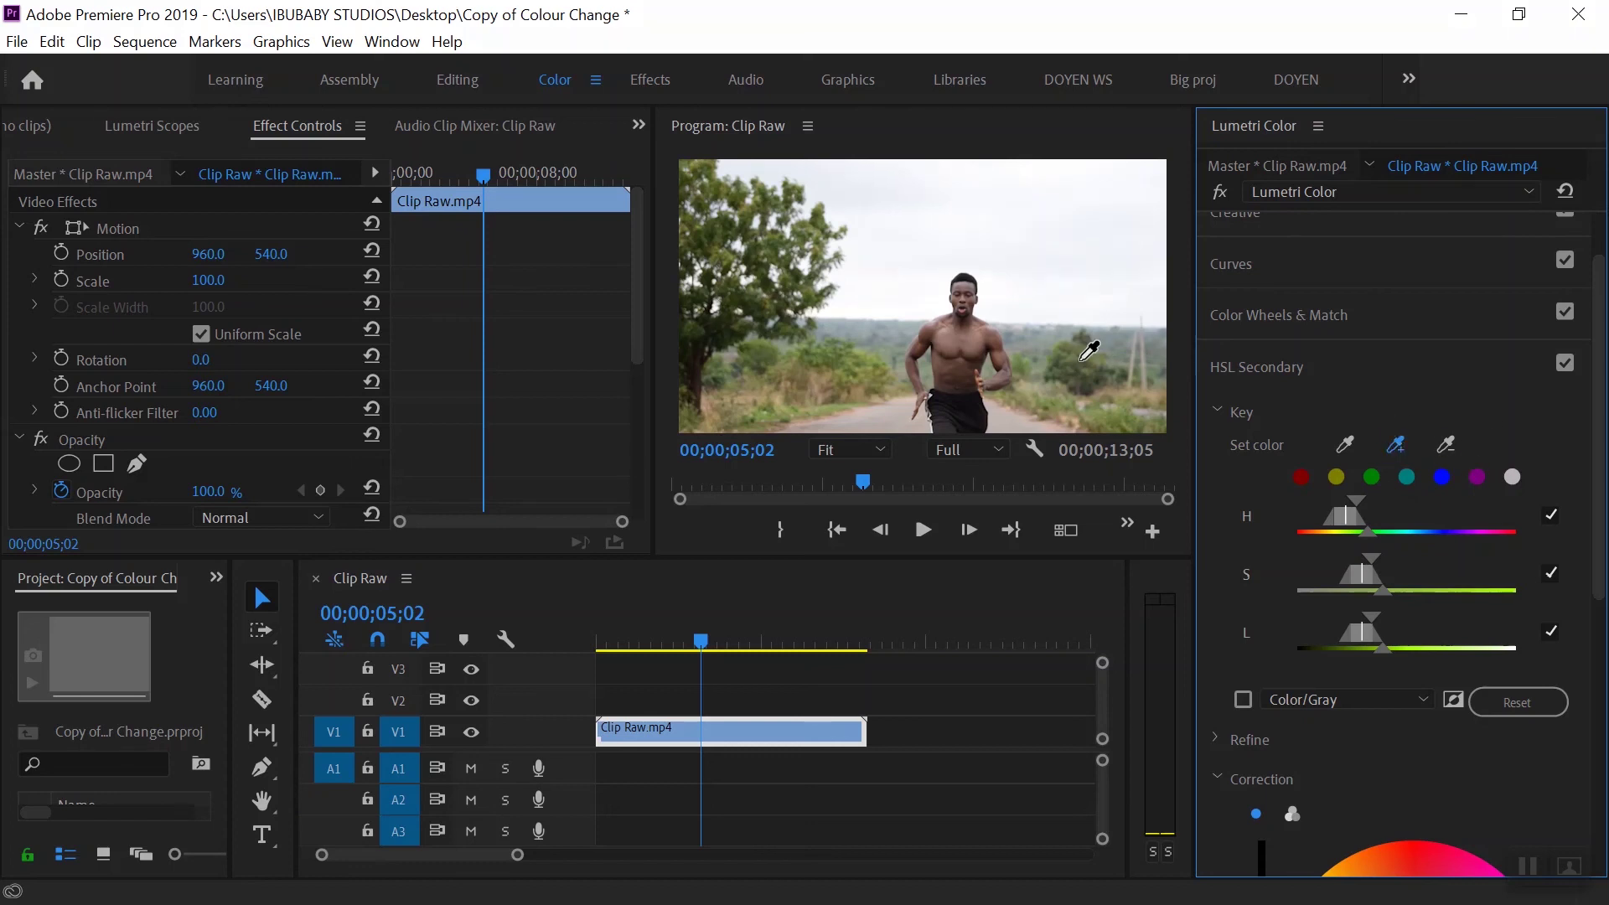
click(1396, 445)
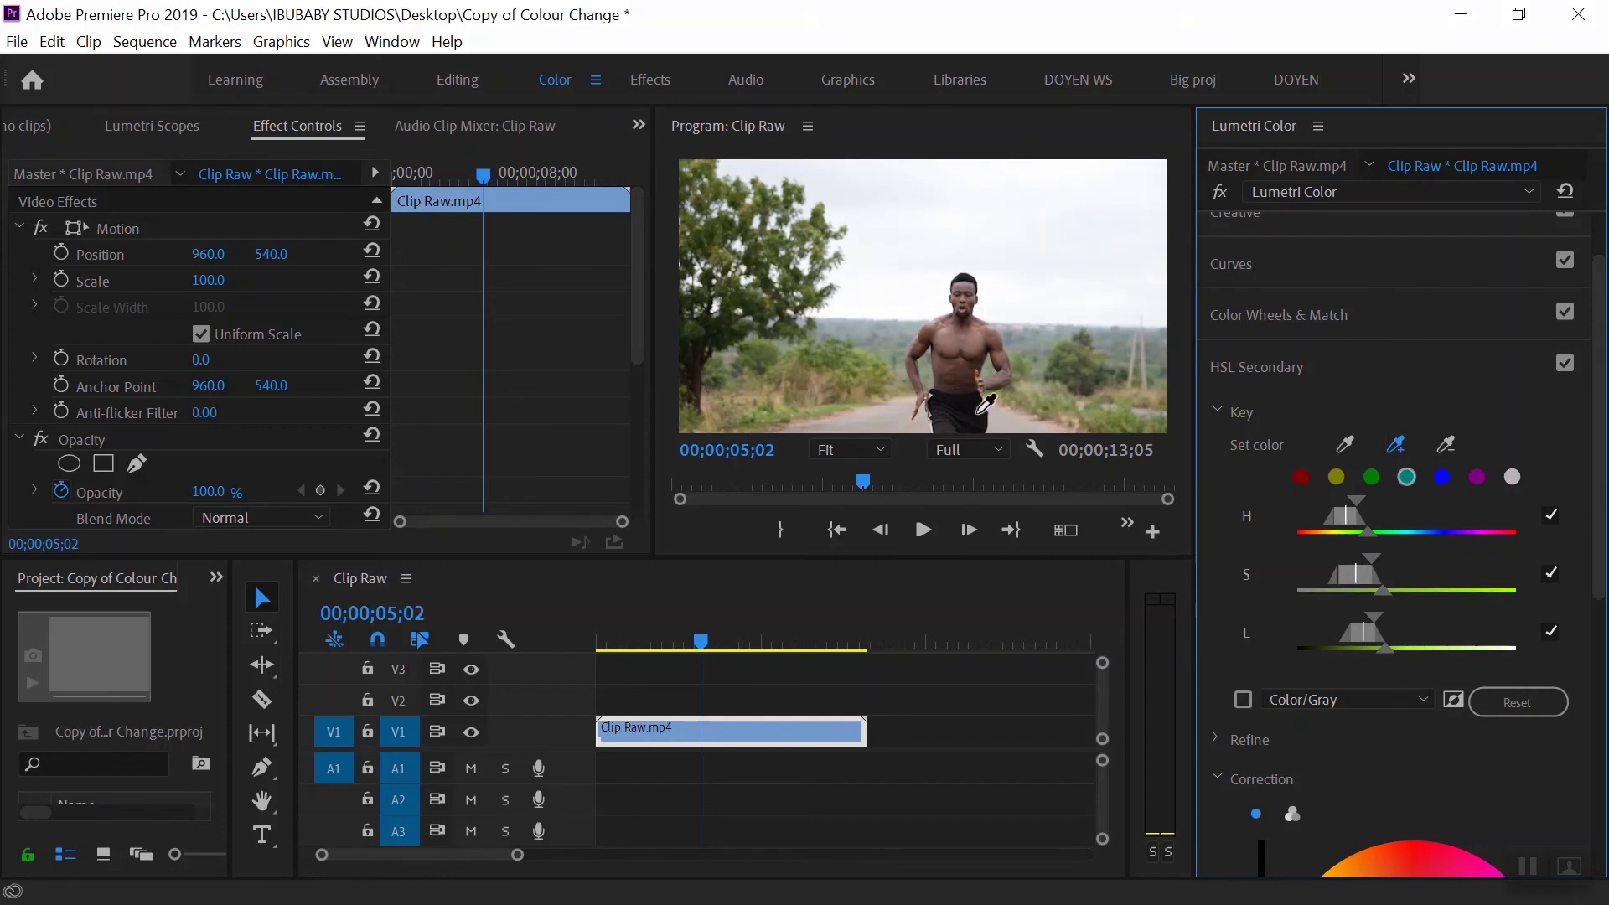
click(838, 352)
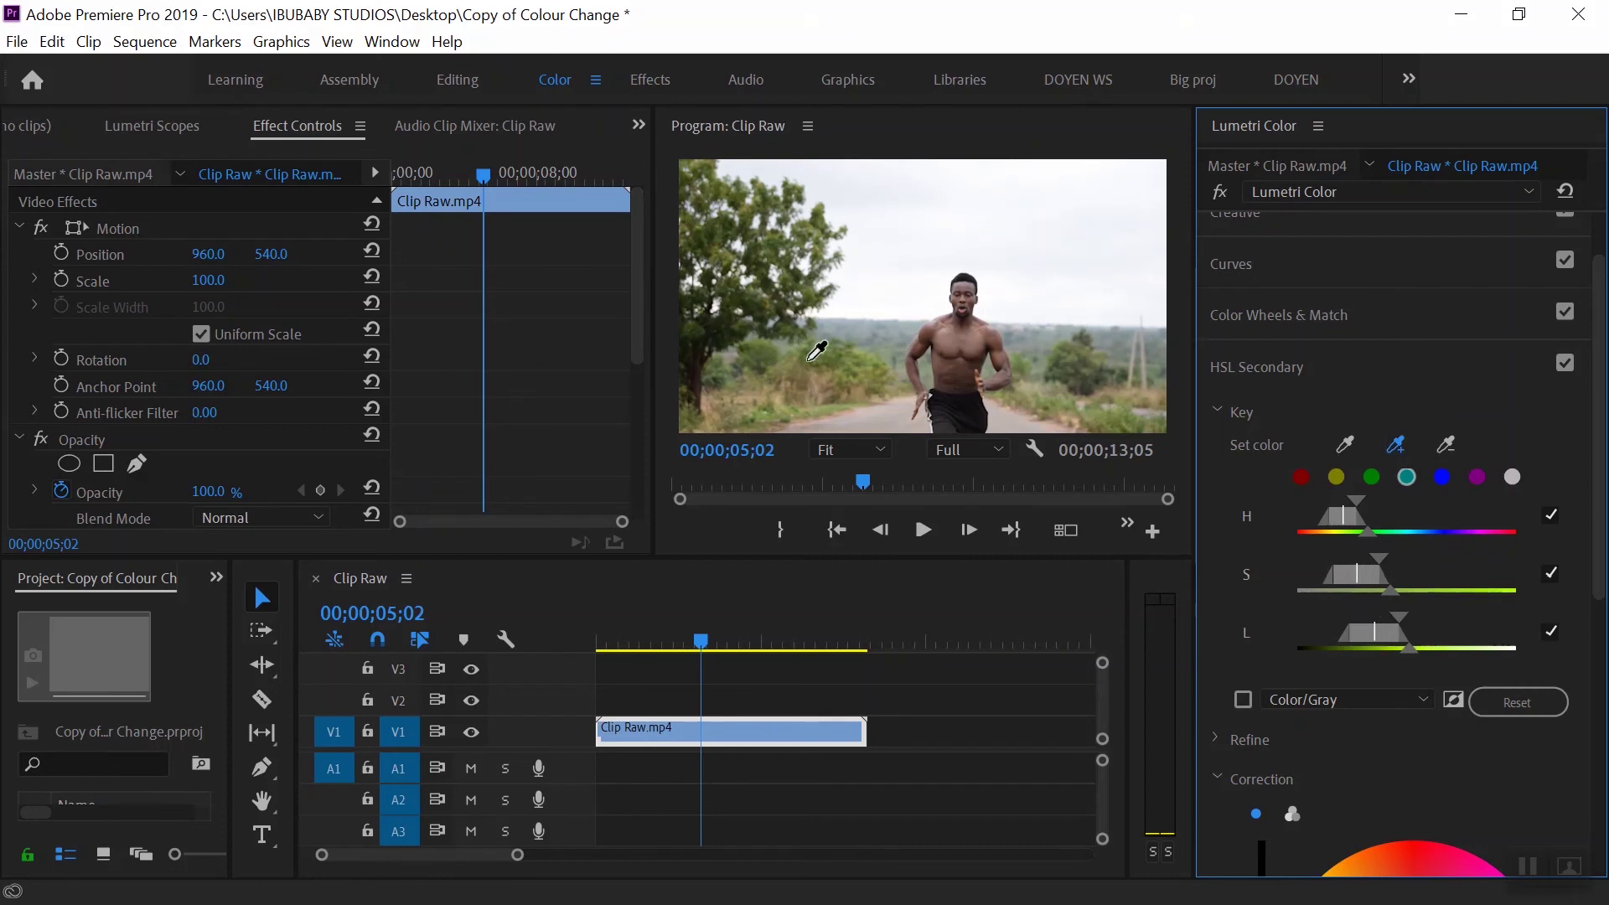
click(807, 360)
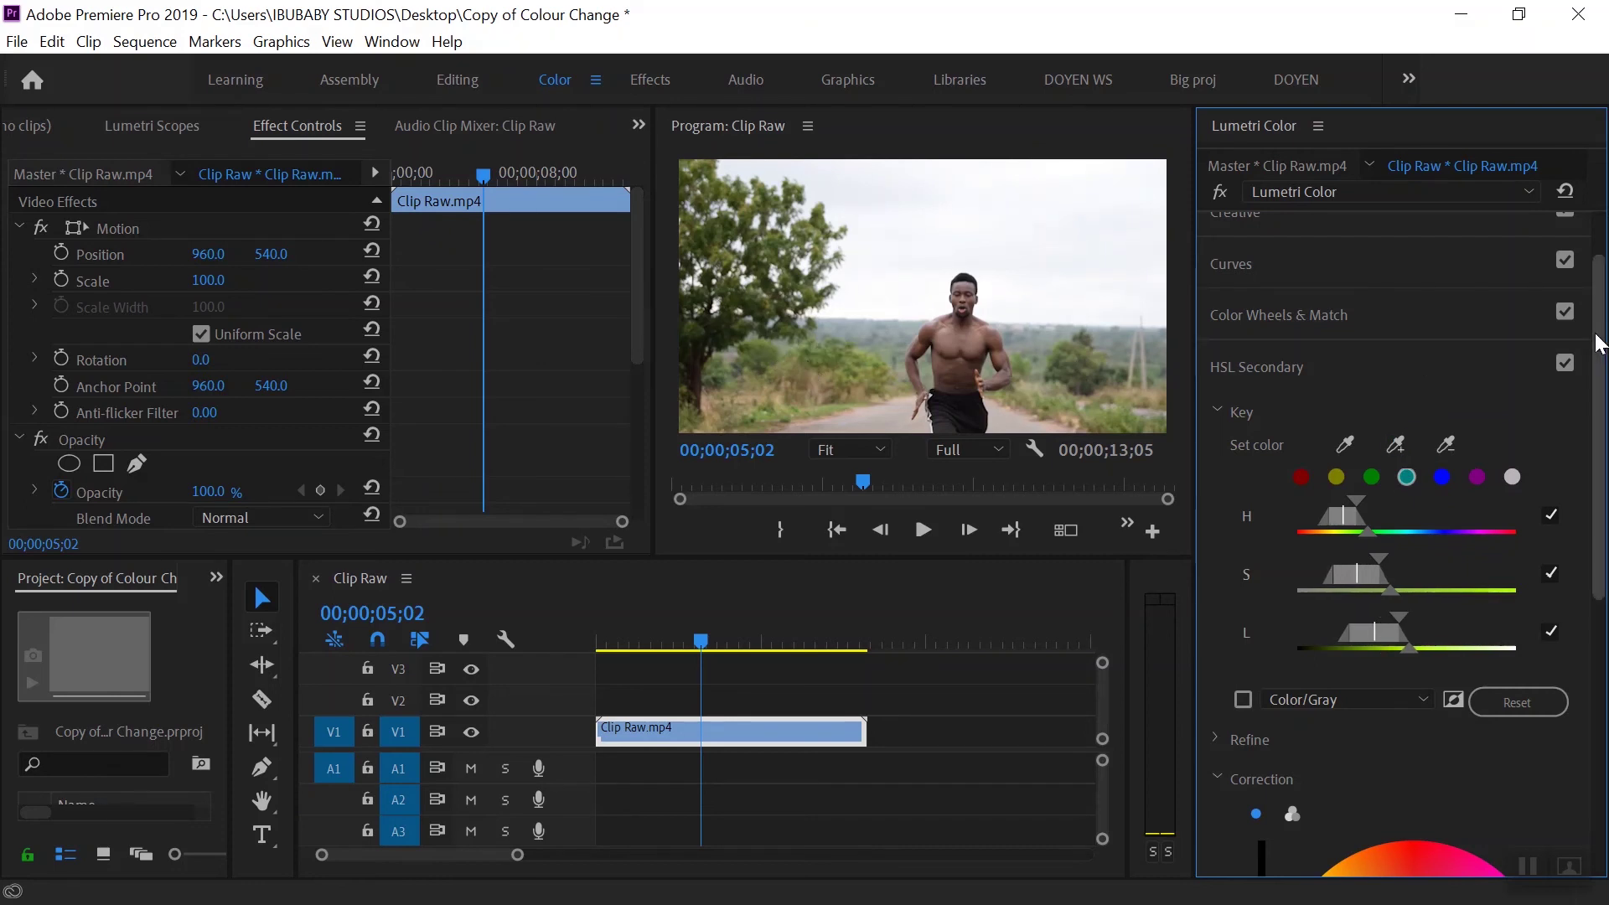
scroll(1370, 537, down, 4)
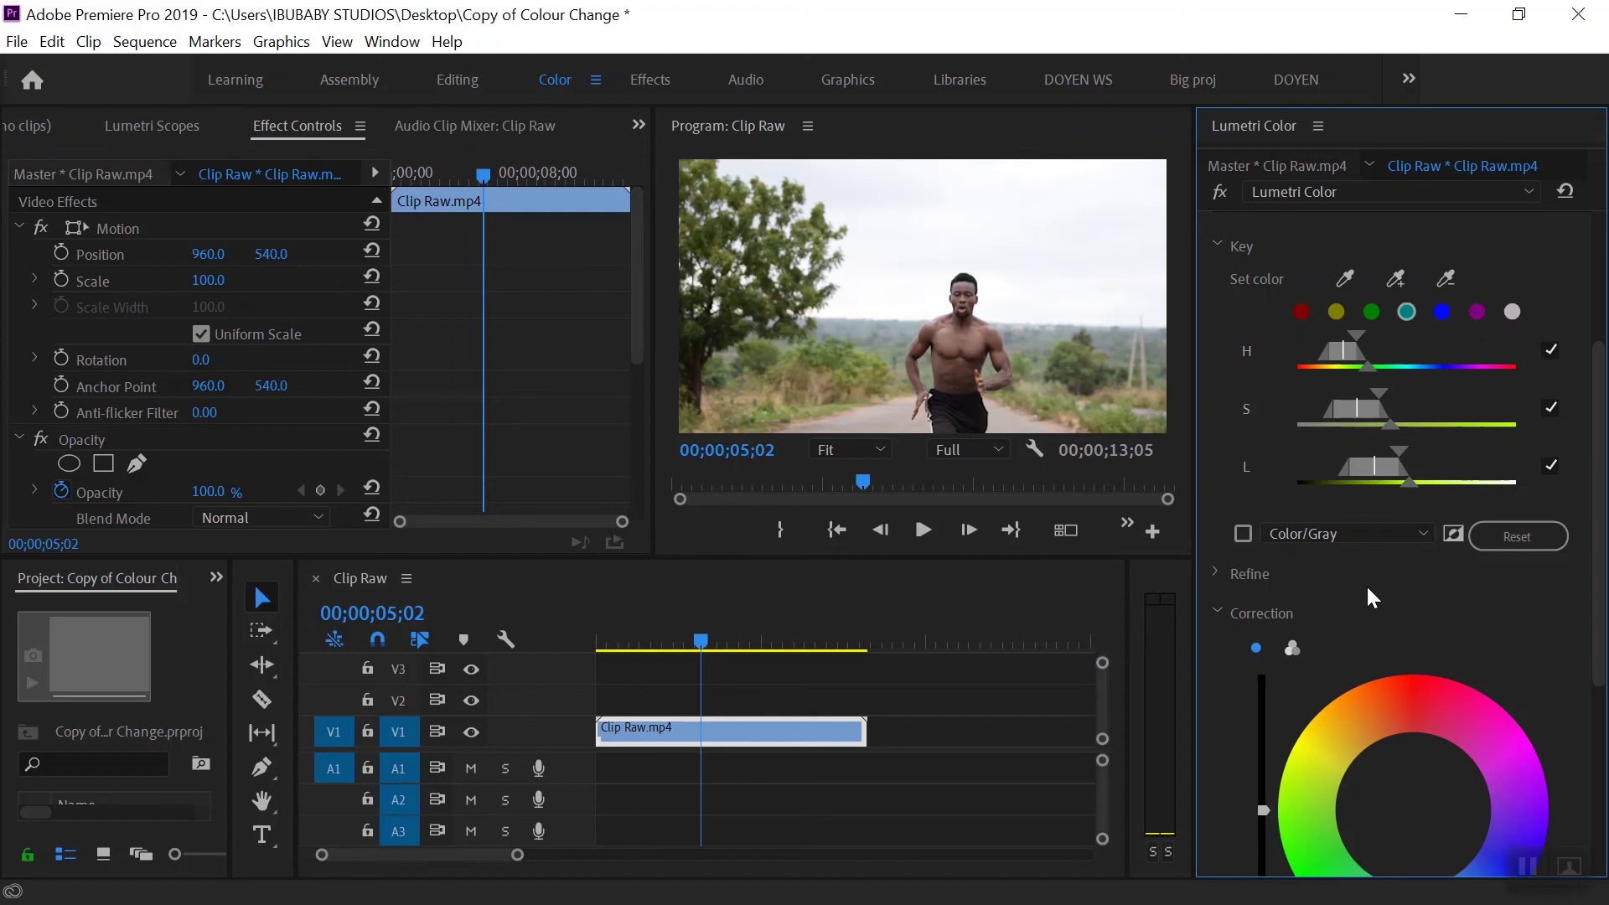
- Preview the foliage key as a White/Black mask, then turn the mask off
click(1409, 538)
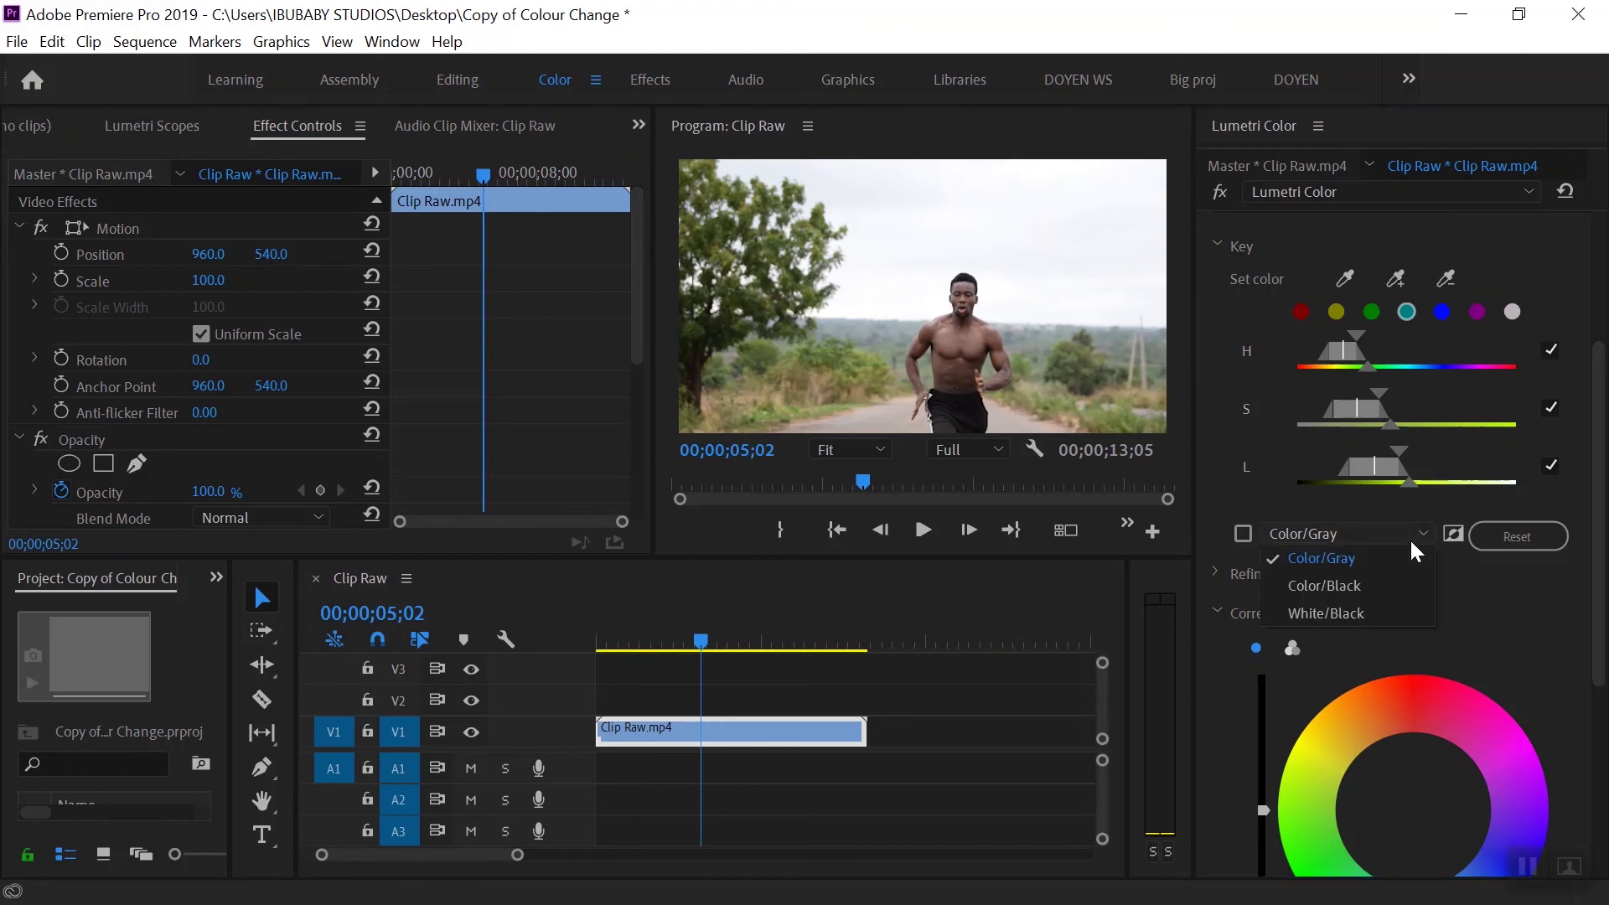
click(1356, 621)
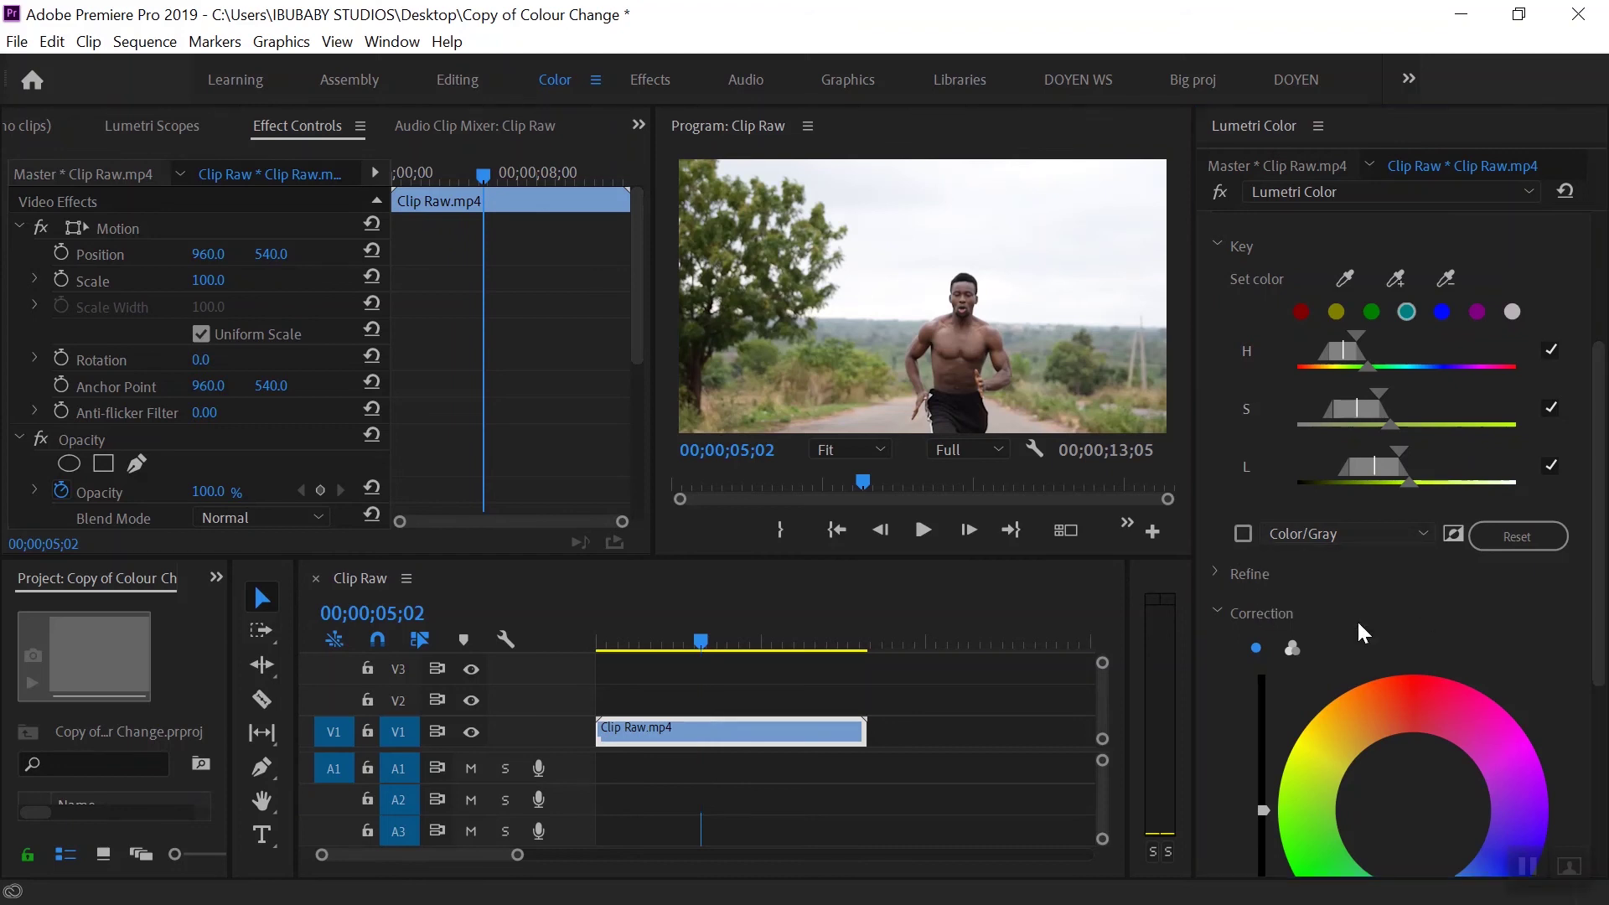
click(1238, 533)
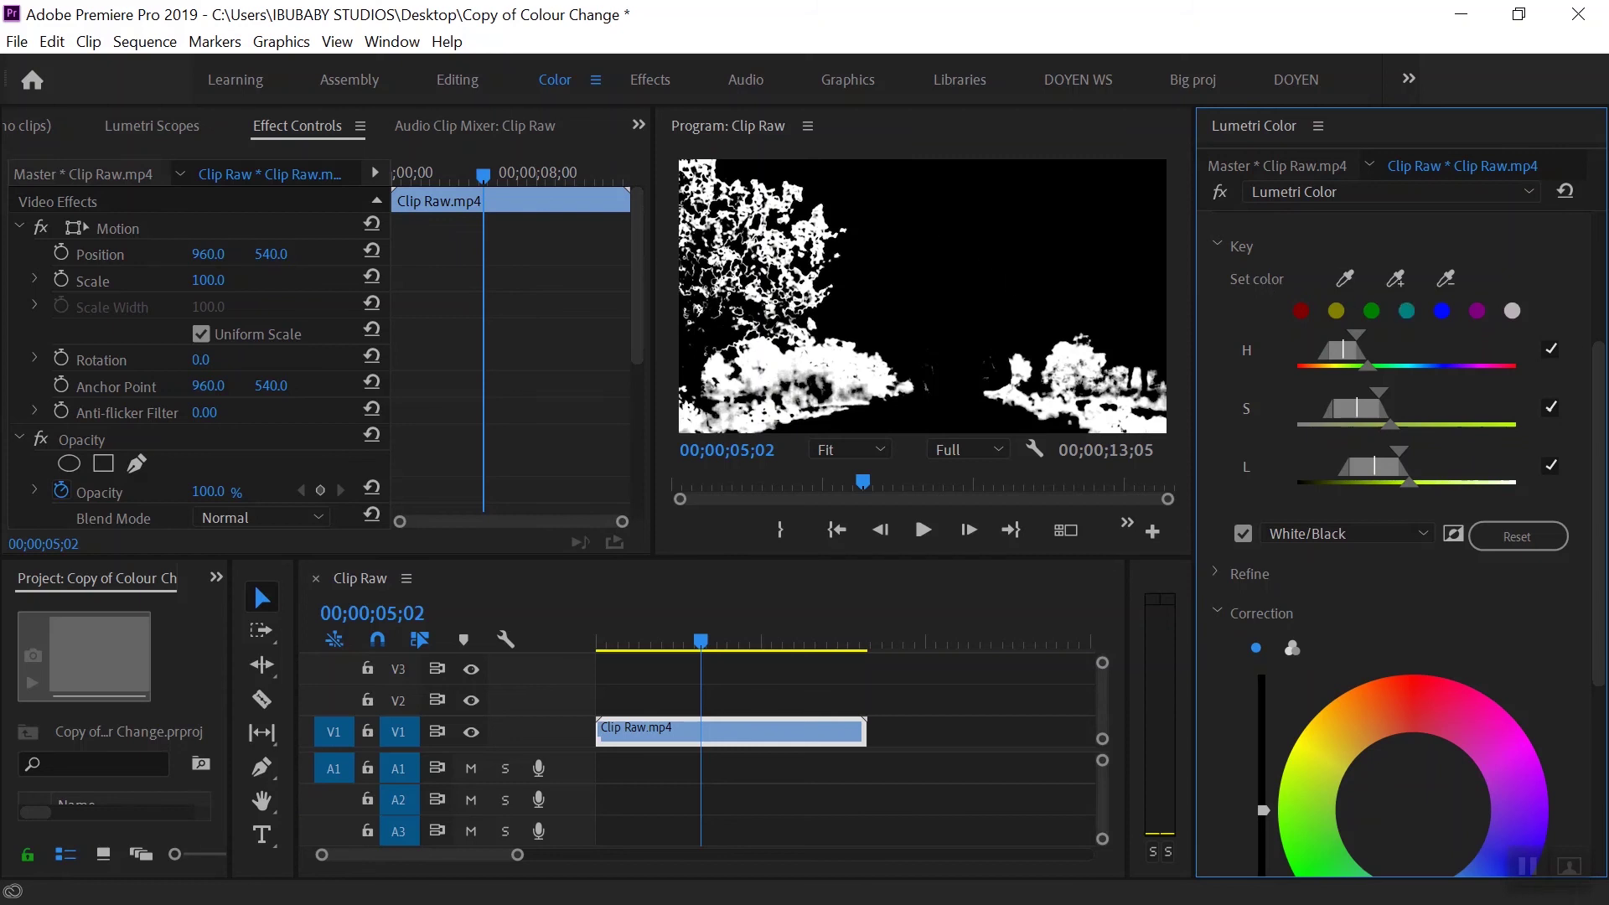
scroll(1245, 440, down, 2)
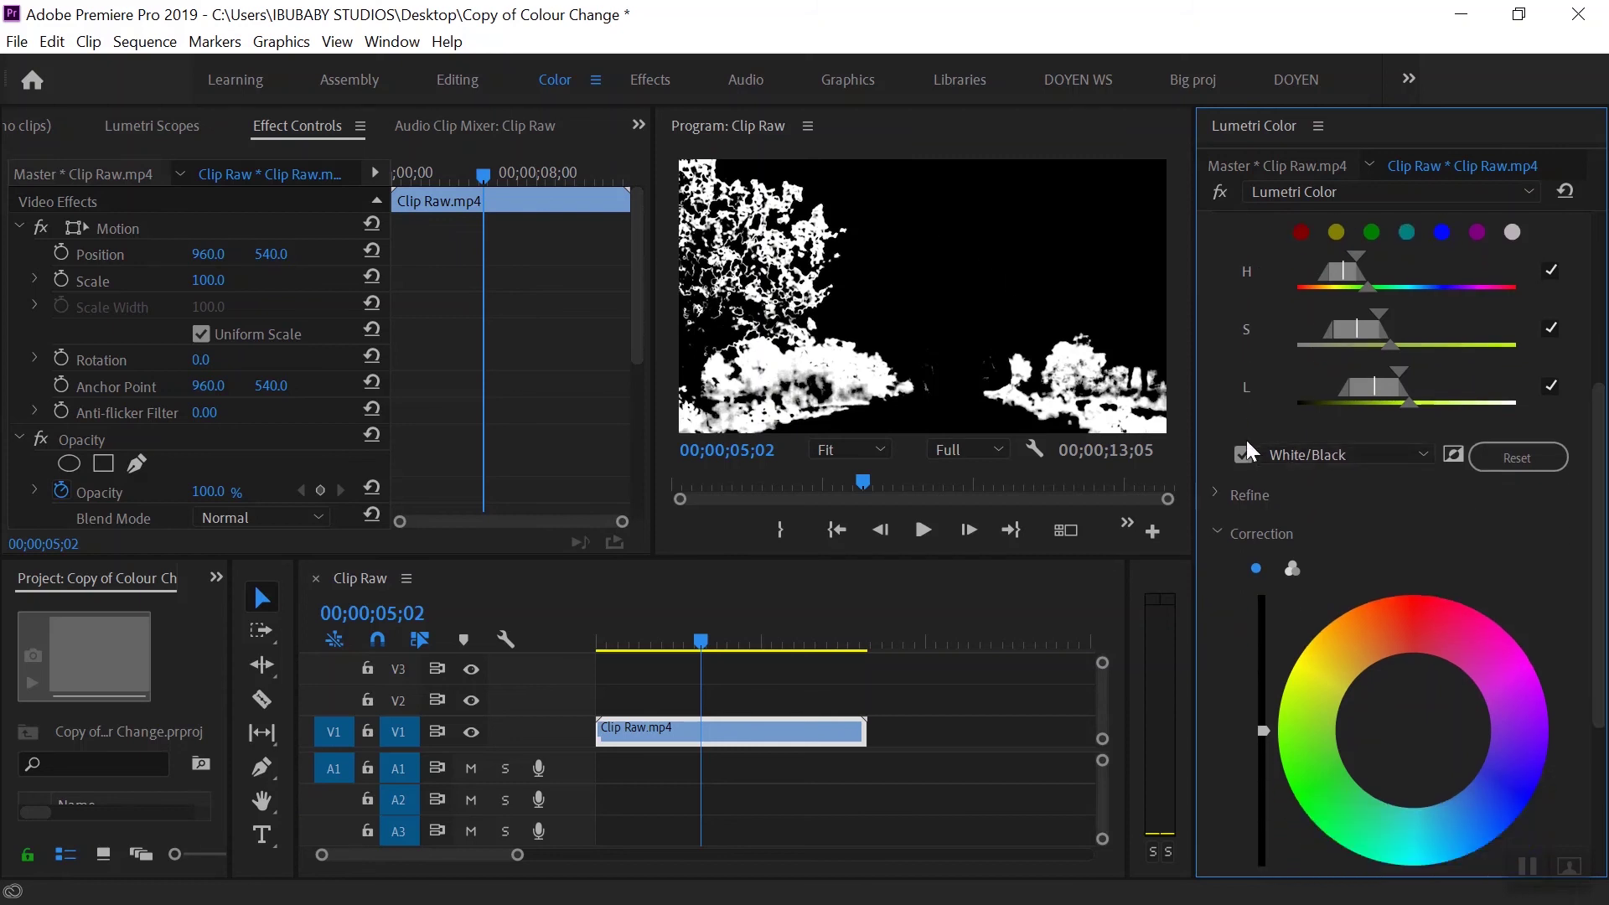
click(1244, 455)
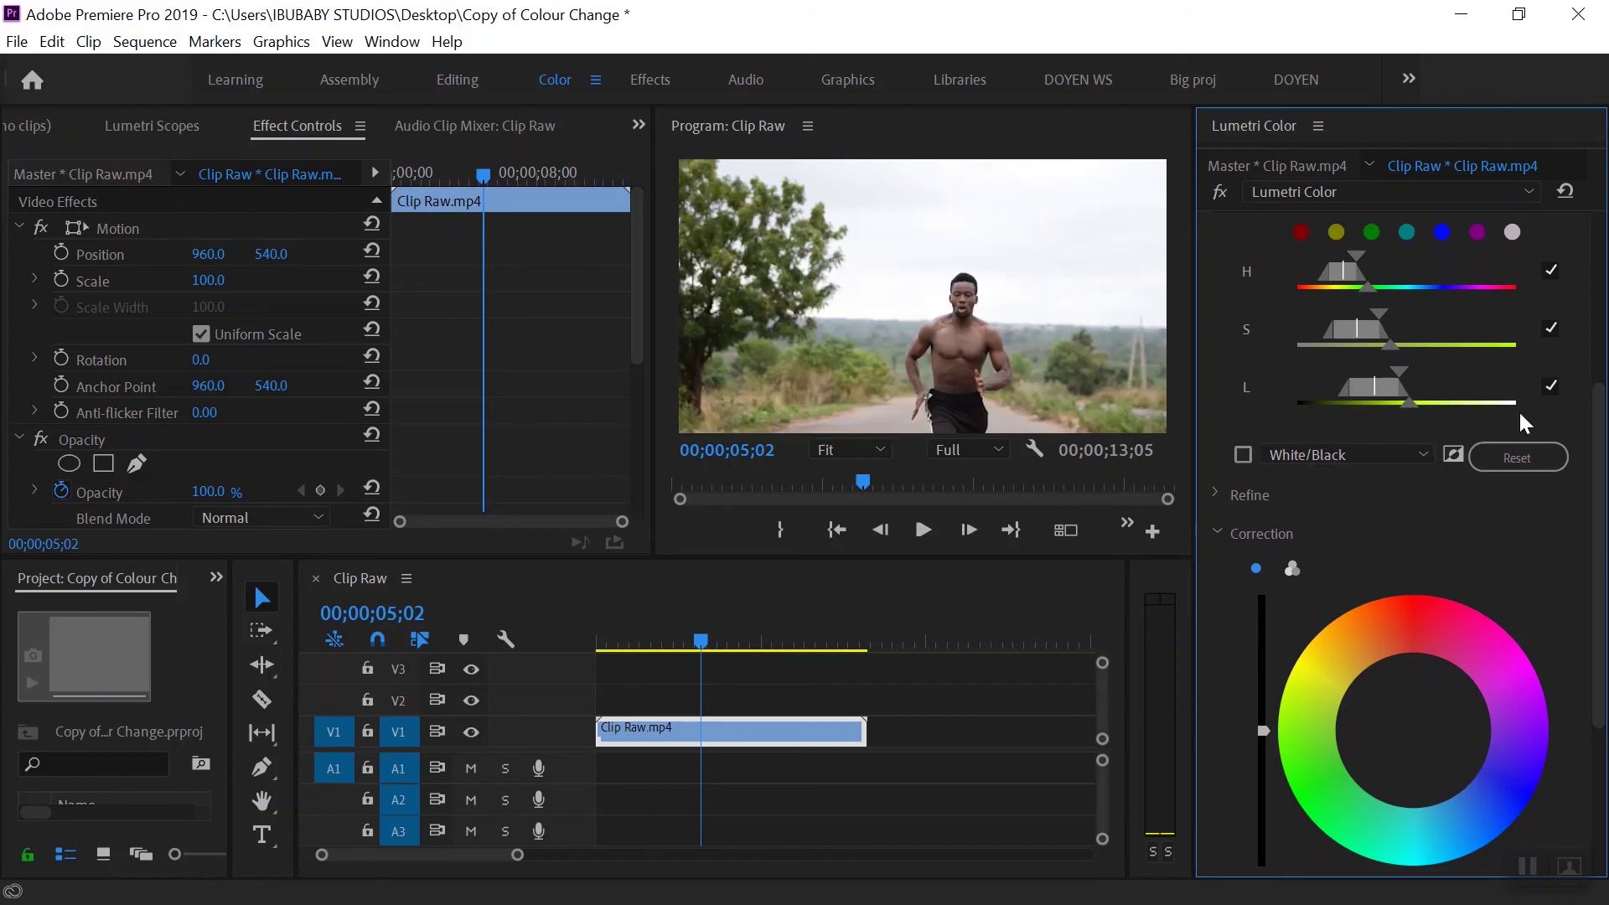
scroll(1596, 423, down, 1)
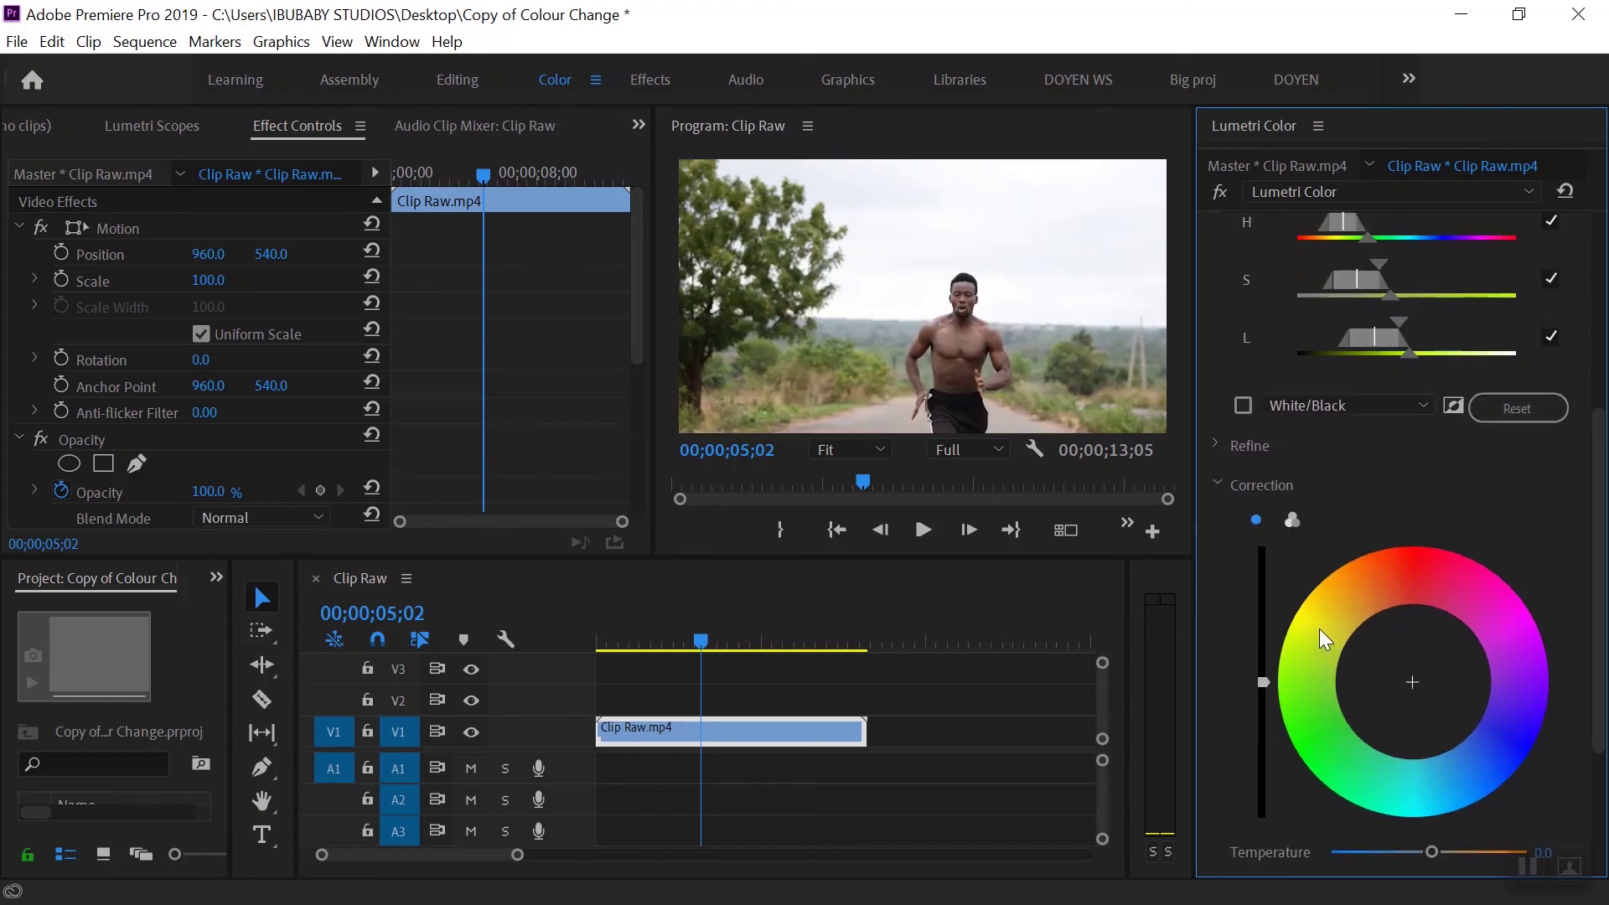
- Drag the Correction wheel toward purple and scrub the clip to review the tint
drag(1416, 690, 1523, 681)
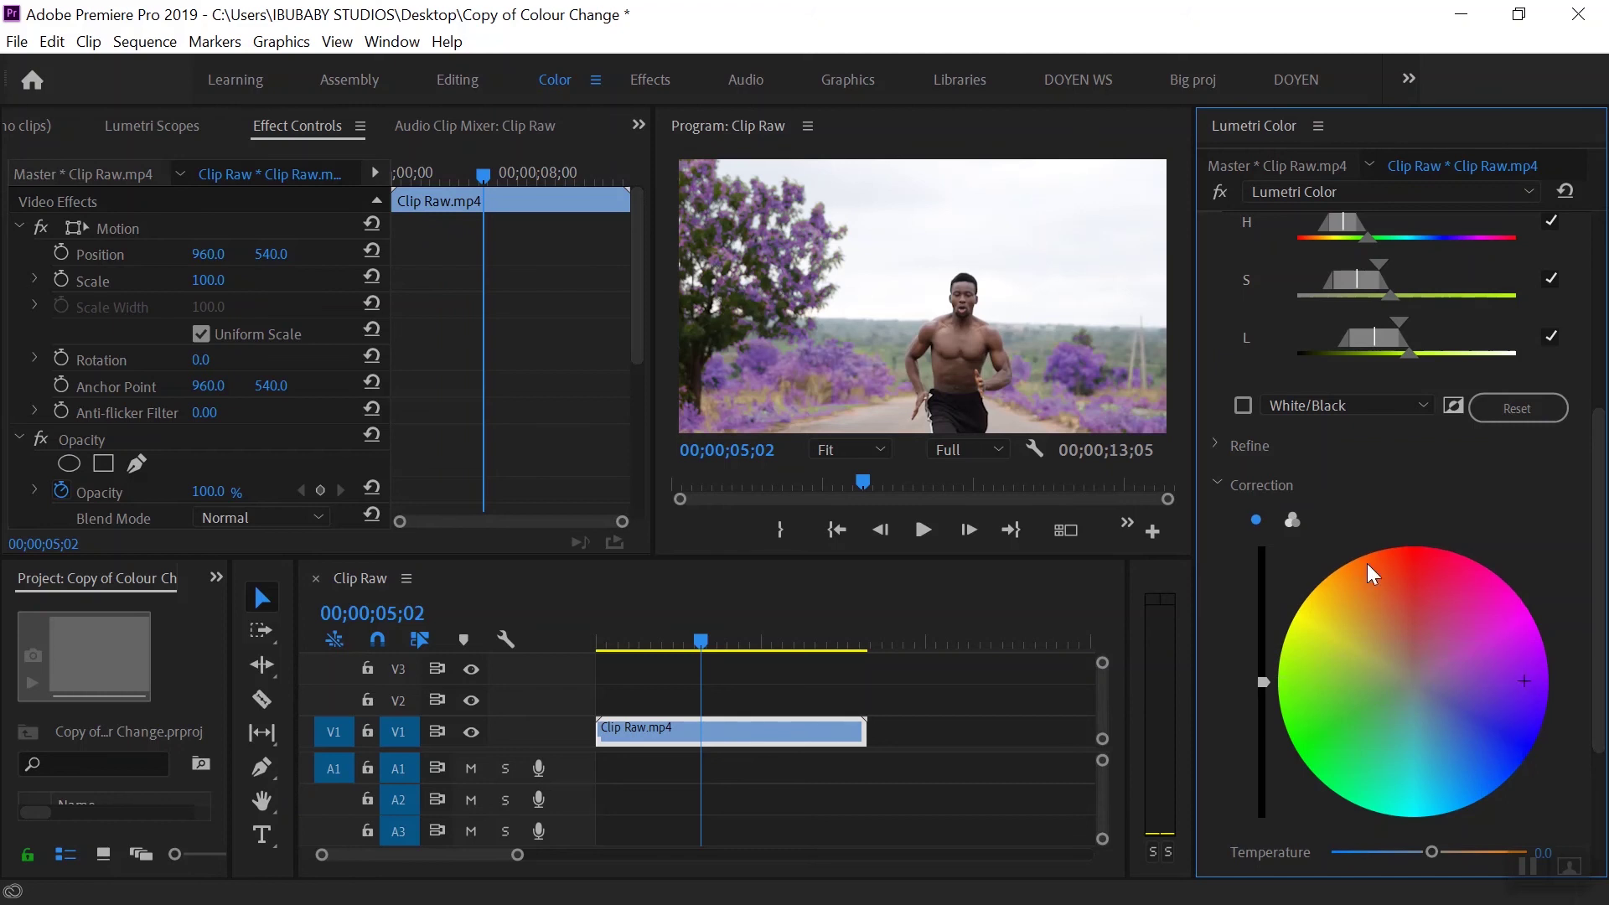
mouse_move(701, 640)
mouse_down()
mouse_move(834, 641)
mouse_move(615, 645)
mouse_move(762, 641)
mouse_move(622, 648)
mouse_move(727, 647)
mouse_up()
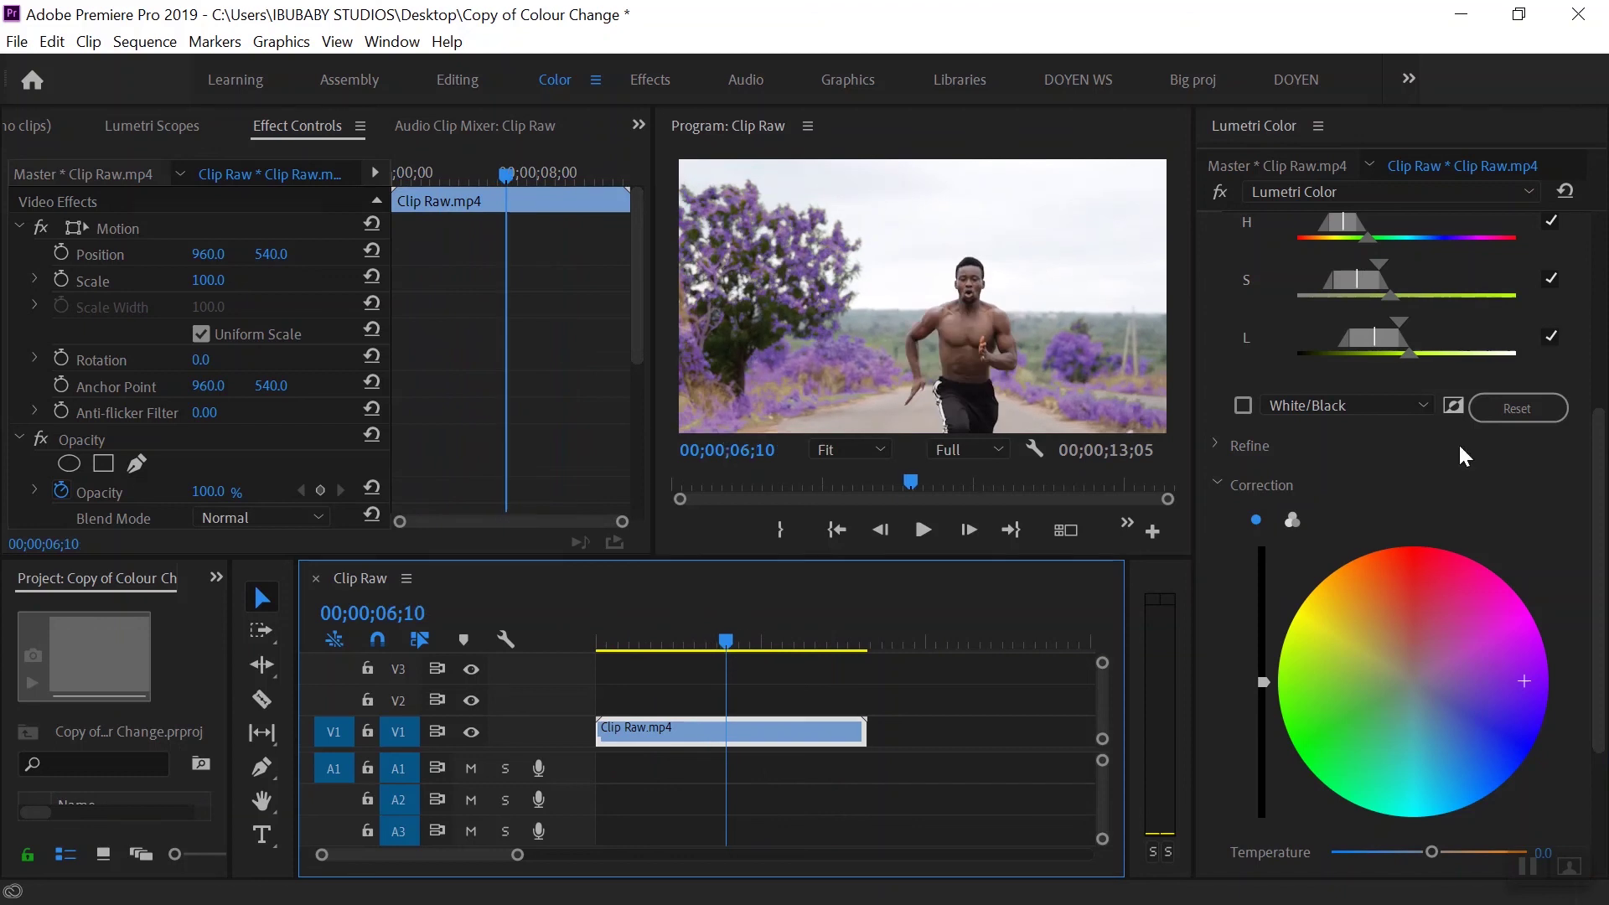
scroll(1497, 393, up, 3)
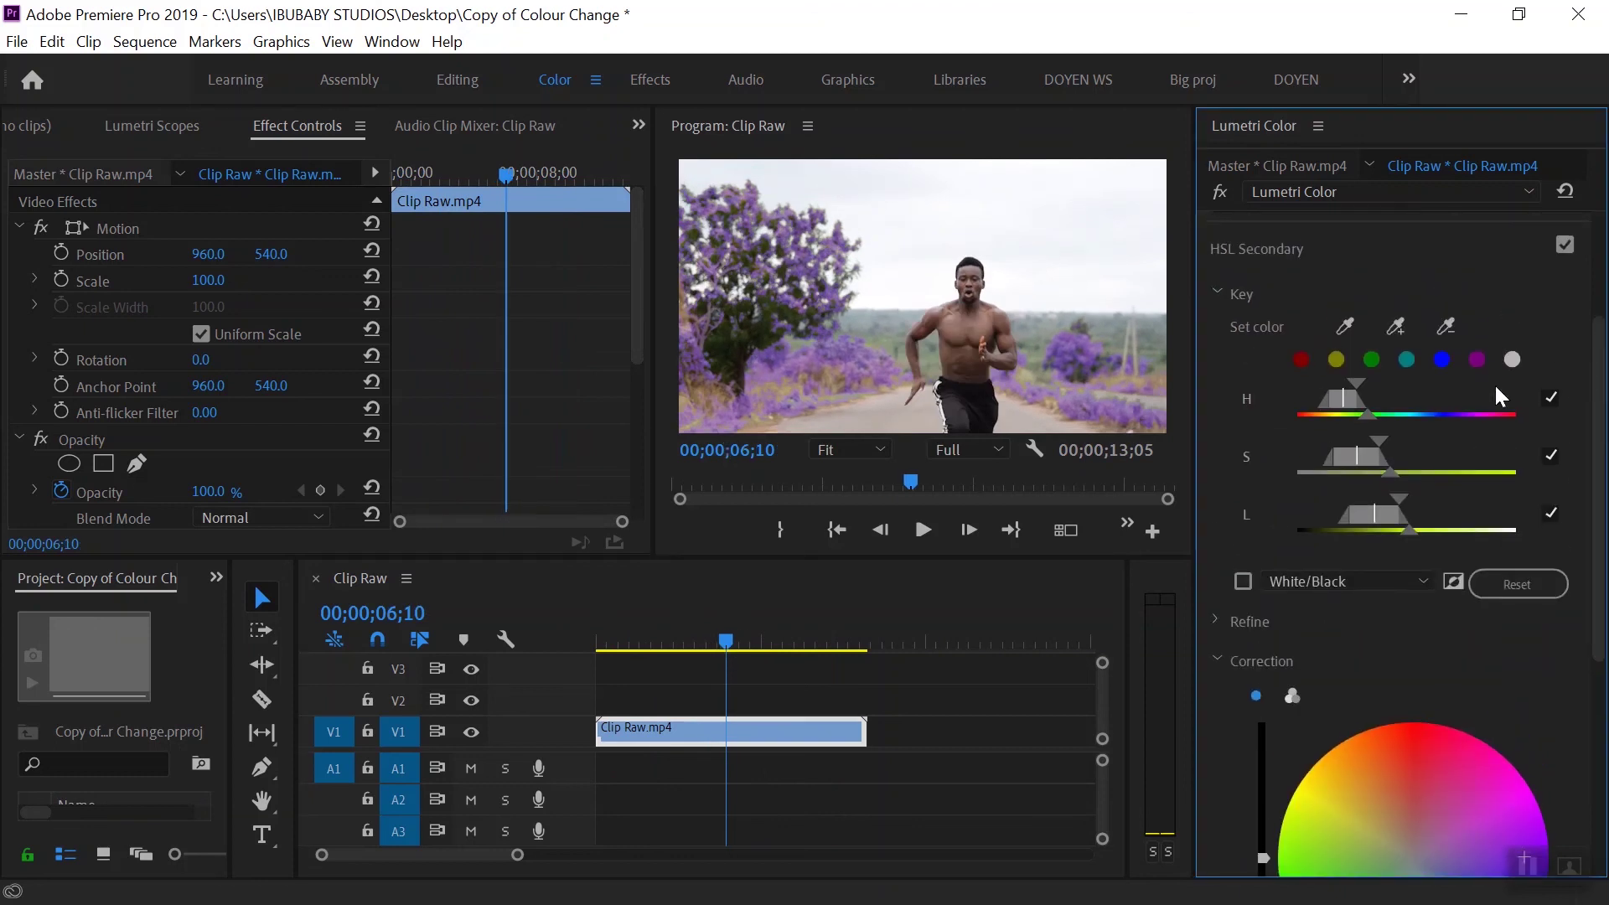
- Add two more sampled foliage colours to the key and check later frames
click(1396, 326)
click(748, 322)
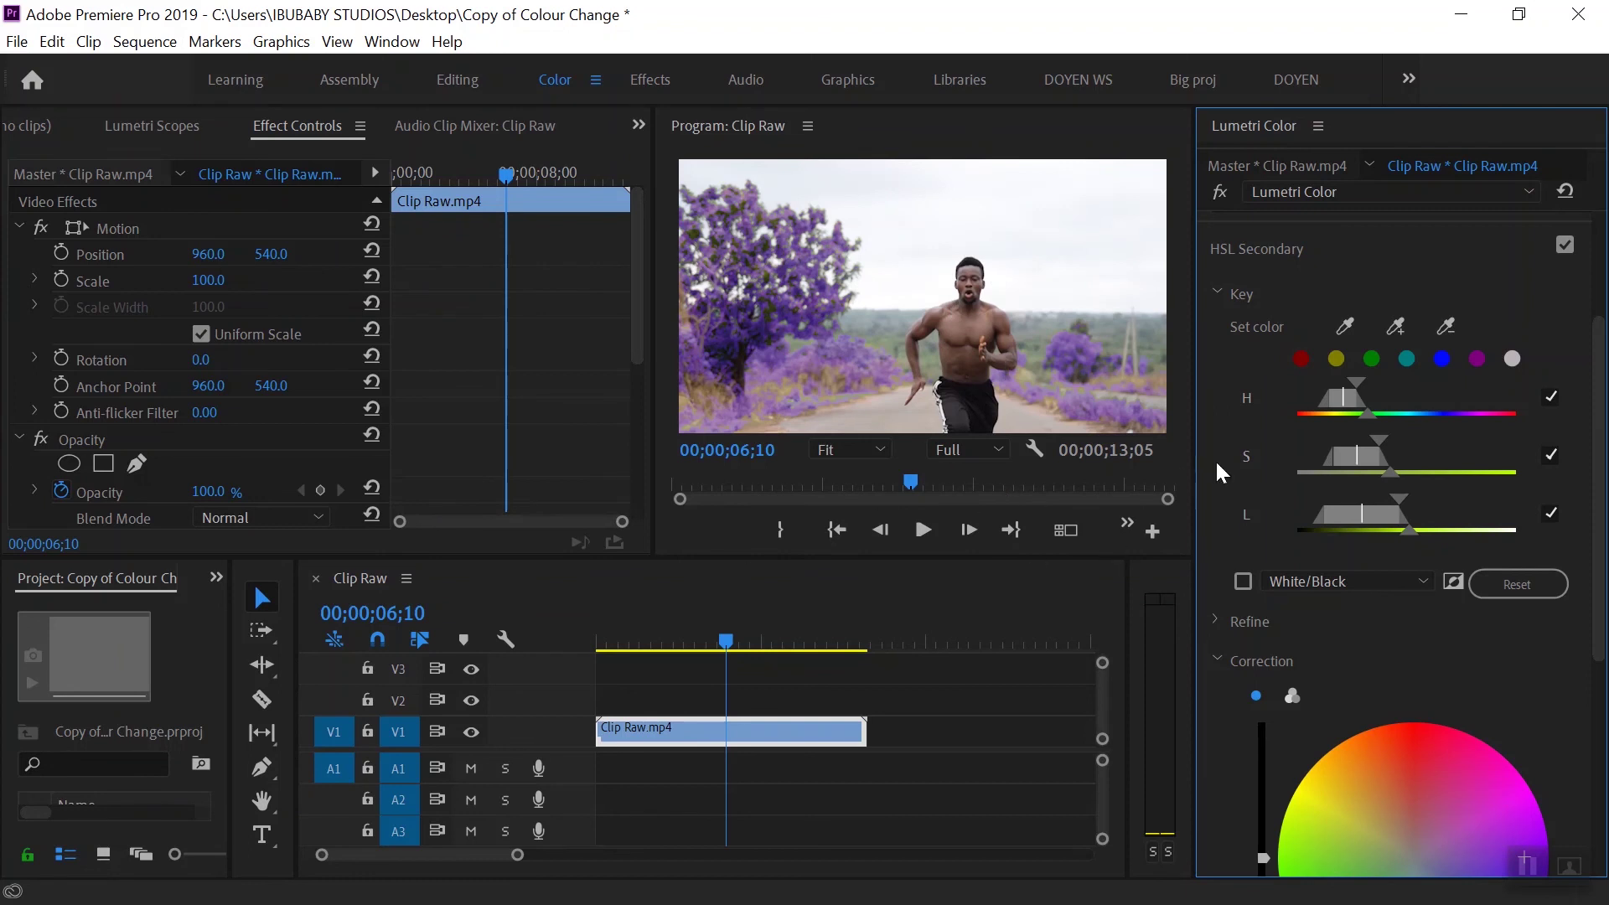
click(1396, 327)
click(843, 371)
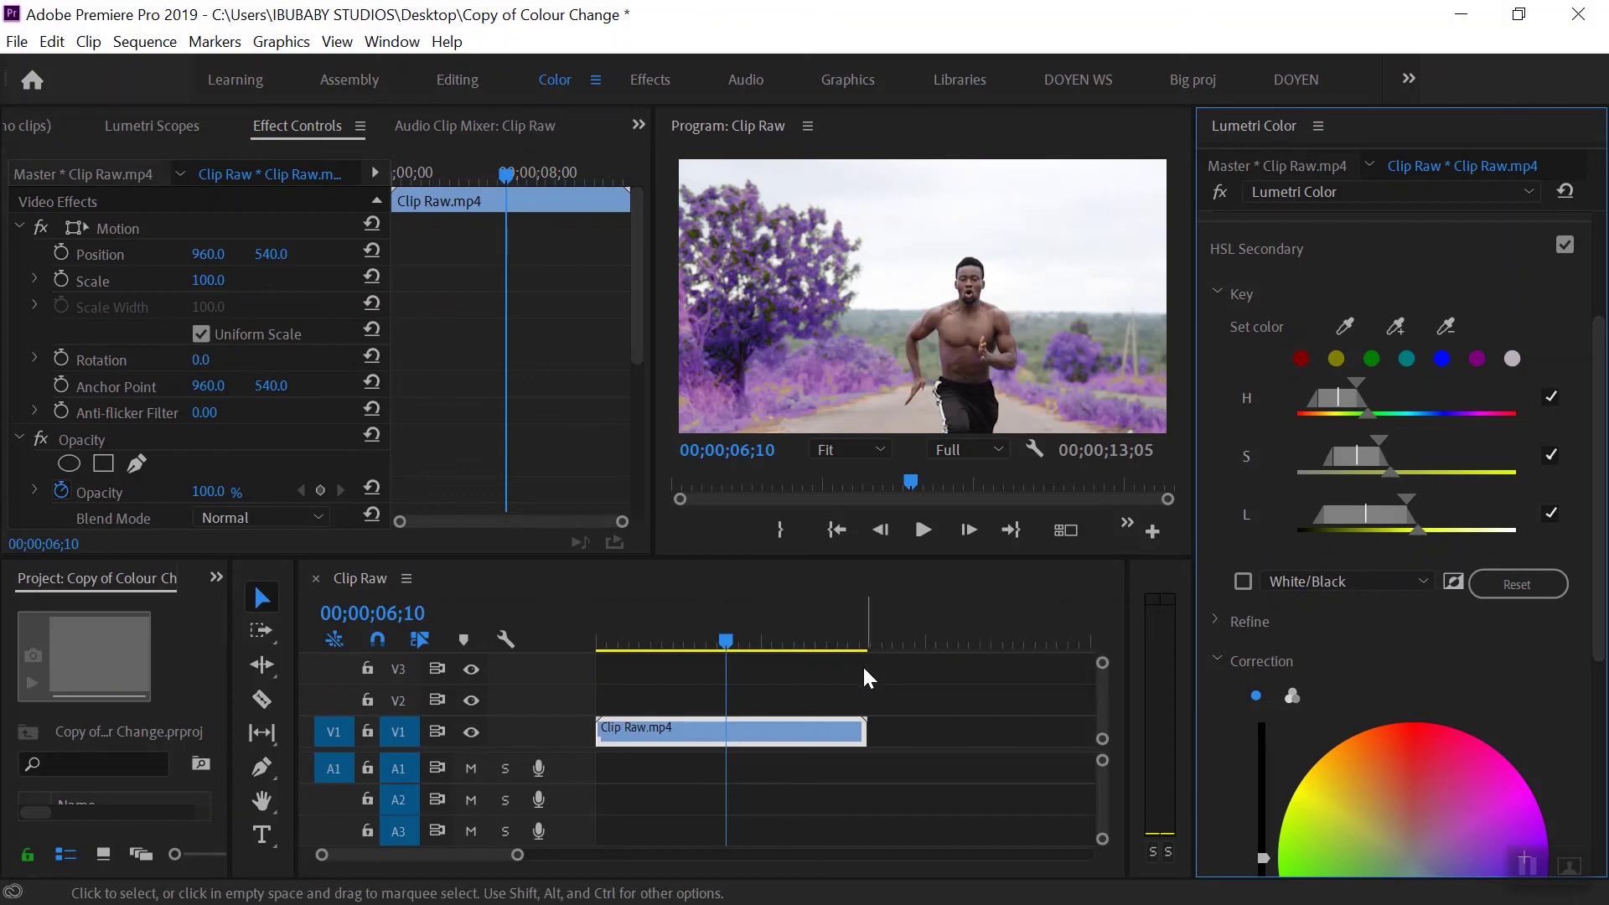
drag(737, 640, 639, 637)
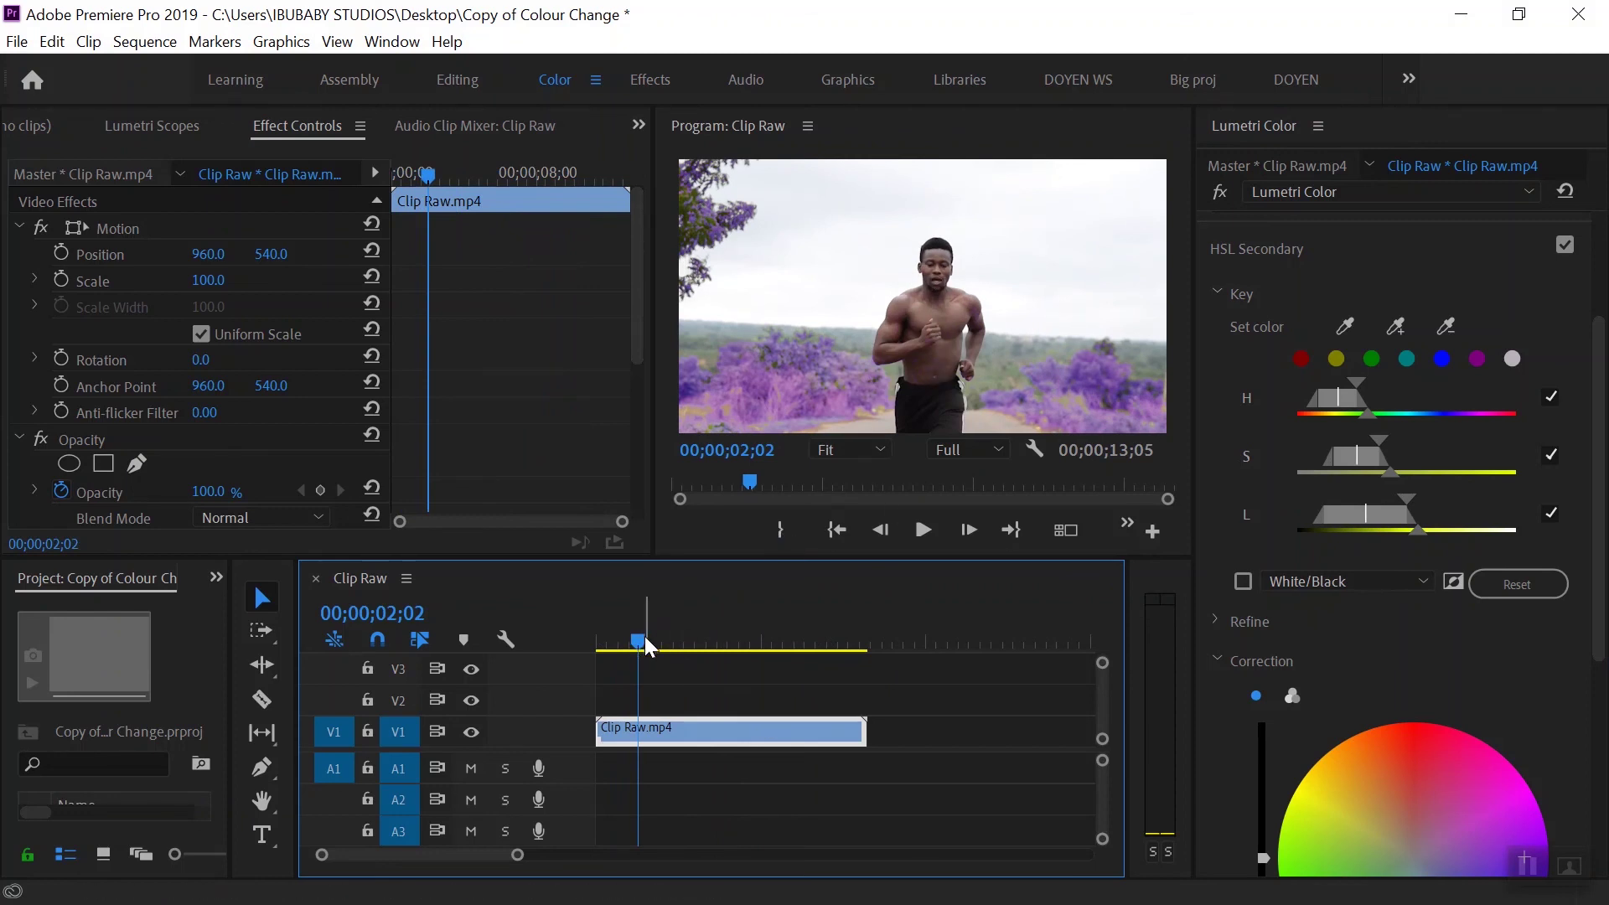
drag(645, 636, 771, 636)
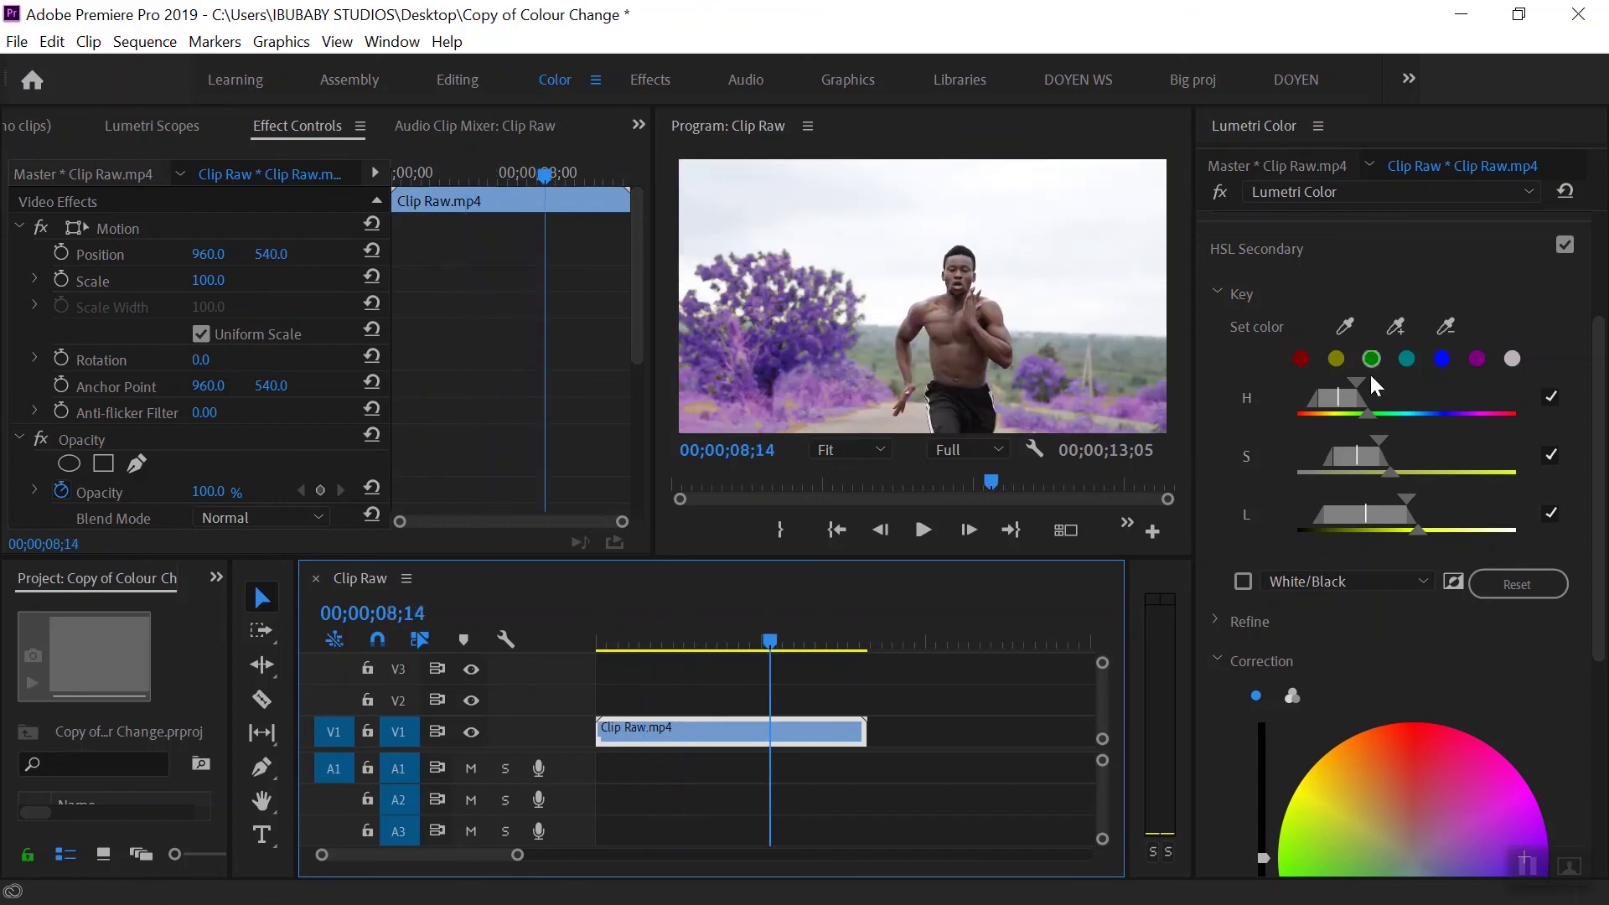
- Narrow the H and S ranges and extend the L range of the key
mouse_move(1368, 415)
mouse_down()
mouse_move(1381, 414)
mouse_move(1359, 409)
mouse_up()
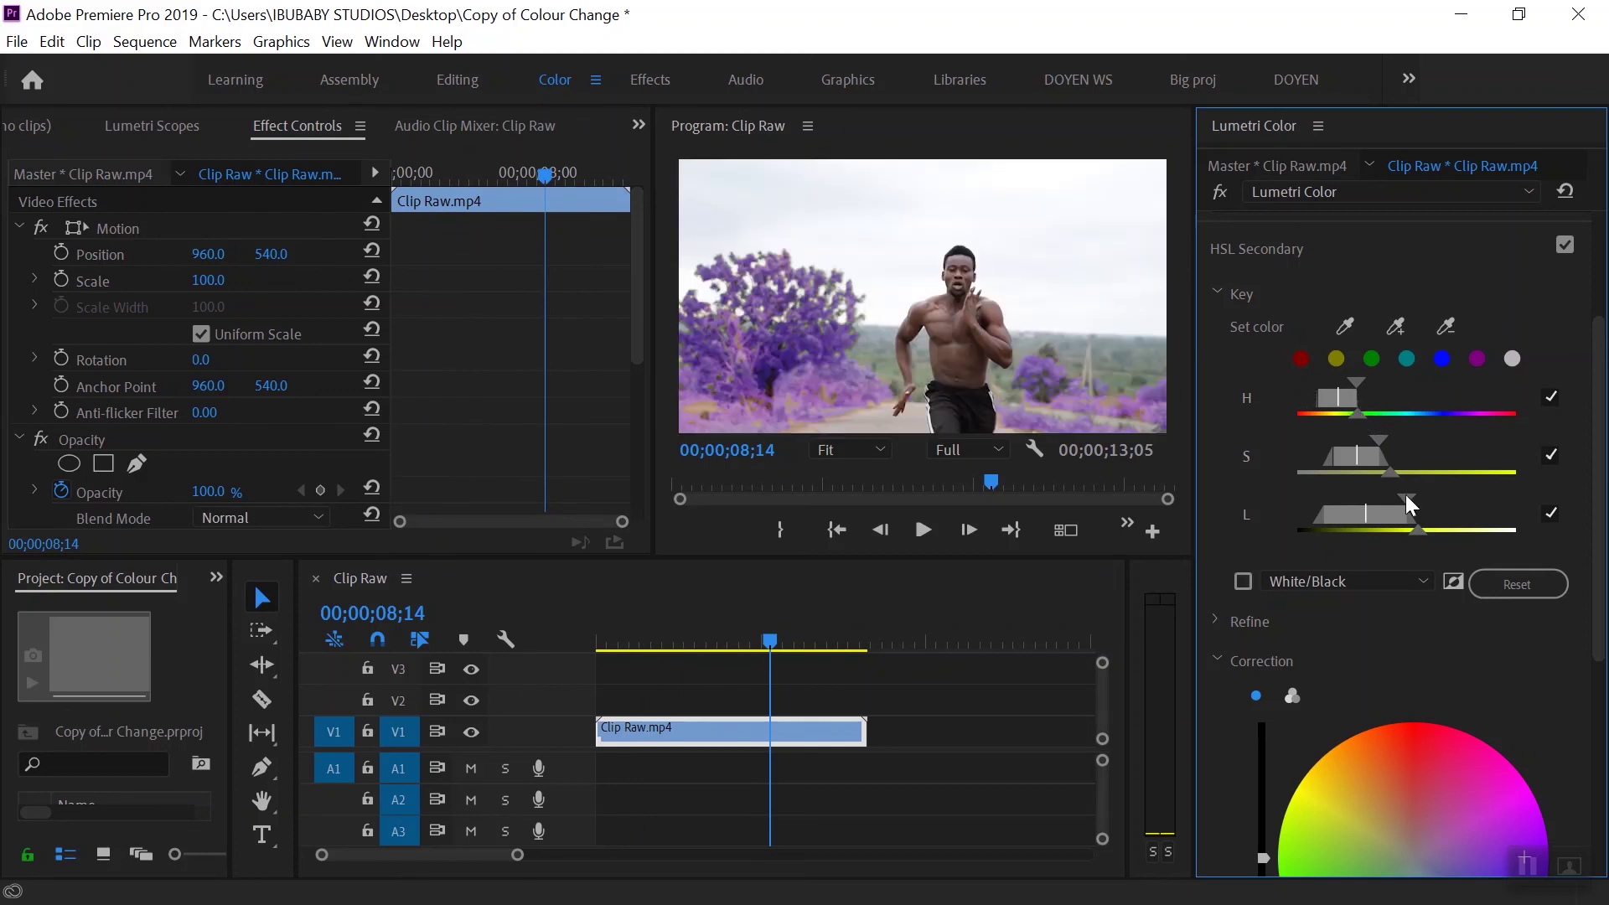
mouse_move(1396, 479)
mouse_down()
mouse_move(1411, 473)
mouse_move(1369, 468)
mouse_up()
mouse_move(1418, 530)
mouse_down()
mouse_move(1444, 529)
mouse_move(1371, 519)
mouse_move(1443, 521)
mouse_up()
mouse_move(1601, 503)
mouse_down()
mouse_move(1603, 628)
mouse_move(1603, 486)
mouse_up()
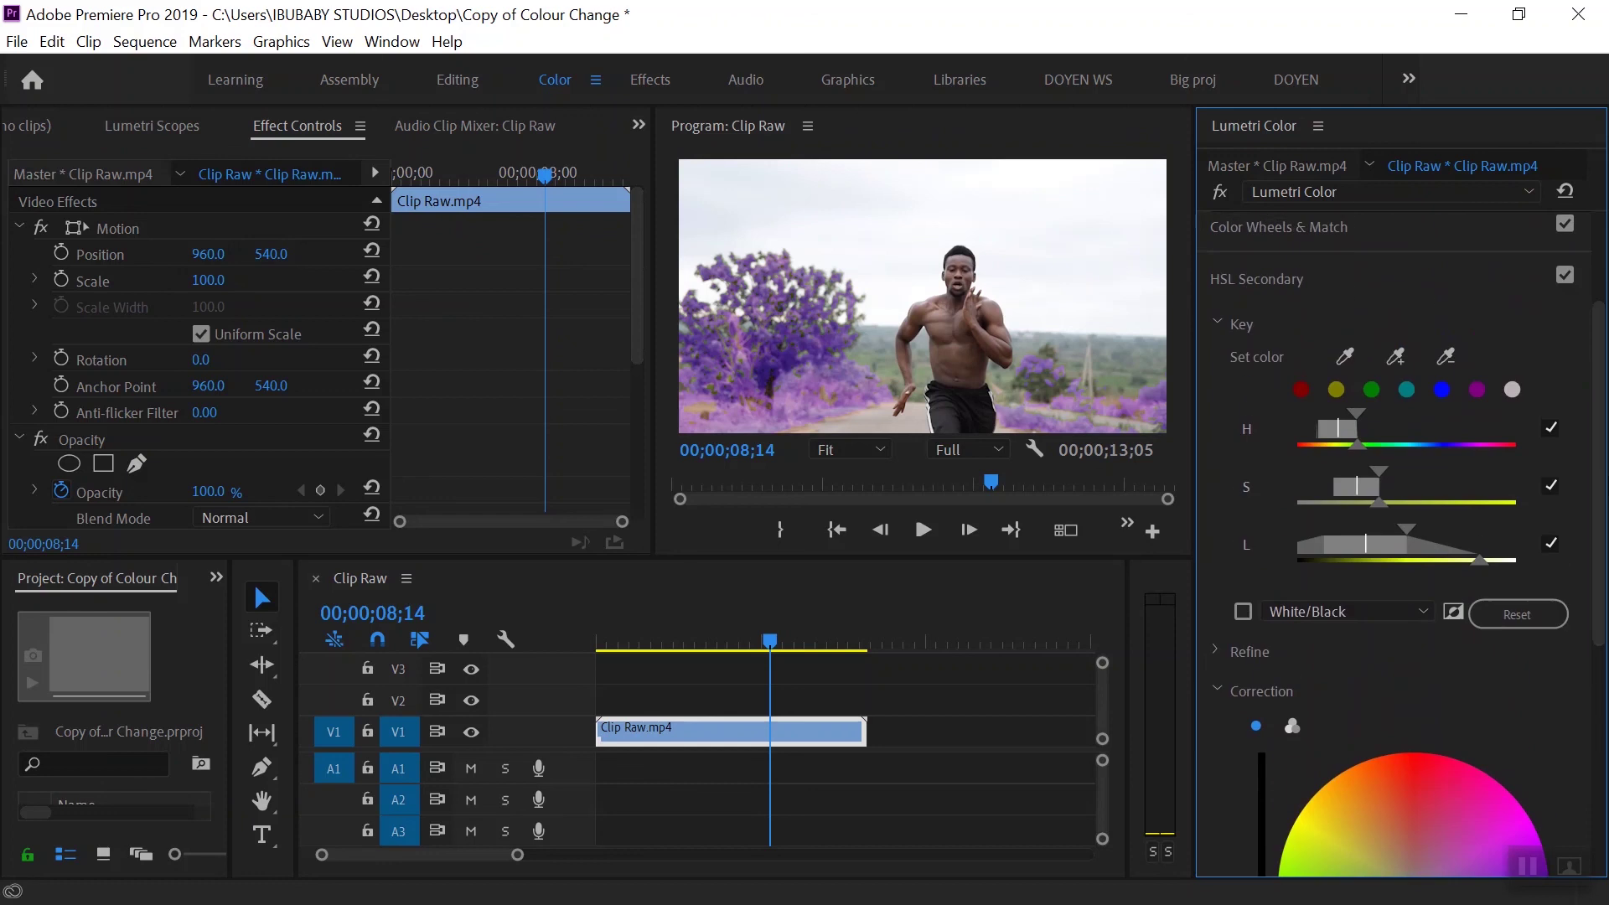
- Set the keyed foliage to temperature −61.8, tint −15.9, contrast 23.6, sharpen 51.6, saturation 0, and scrub to review
scroll(1598, 497, down, 3)
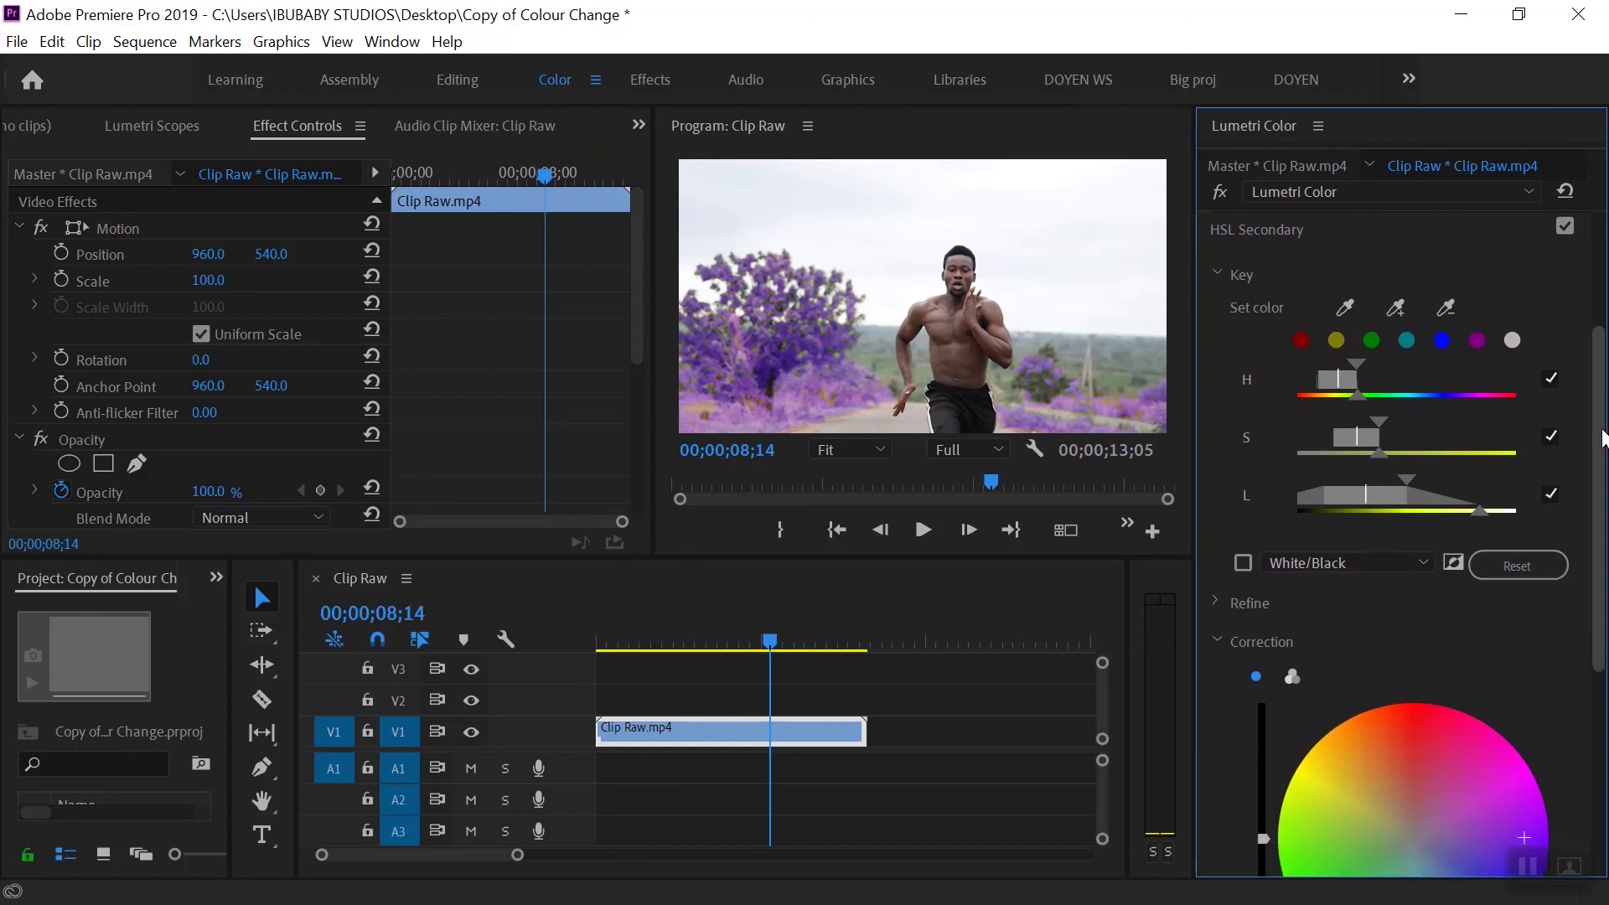
drag(1598, 497, 1589, 680)
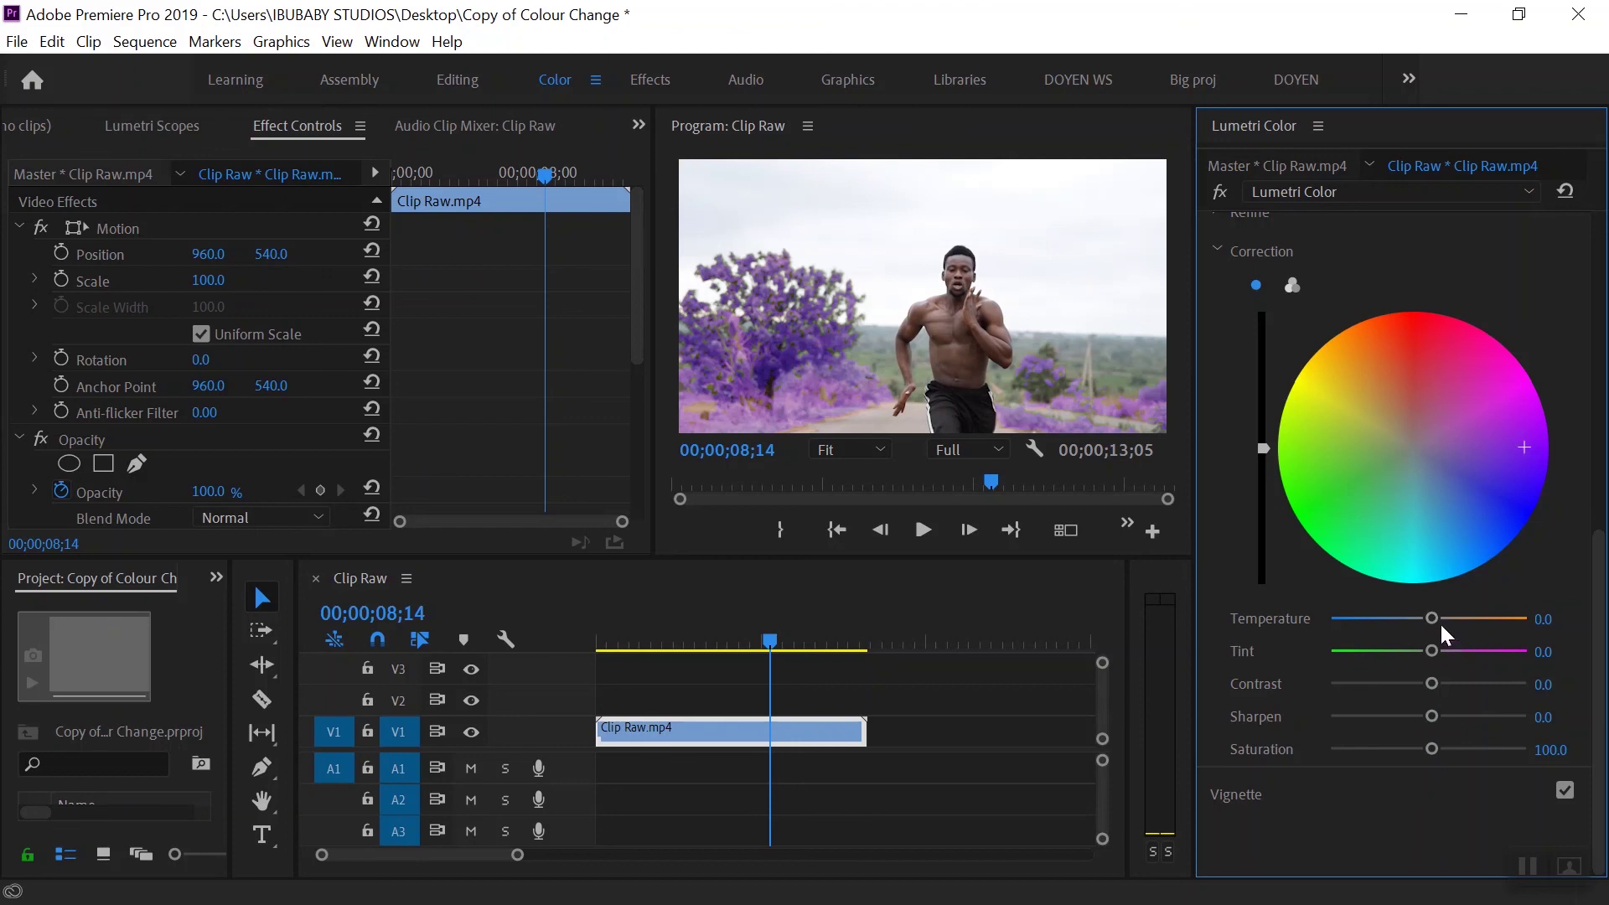
mouse_move(1437, 622)
mouse_down()
mouse_move(1457, 621)
mouse_move(1405, 624)
mouse_up()
drag(1435, 647, 1241, 753)
drag(768, 638, 600, 669)
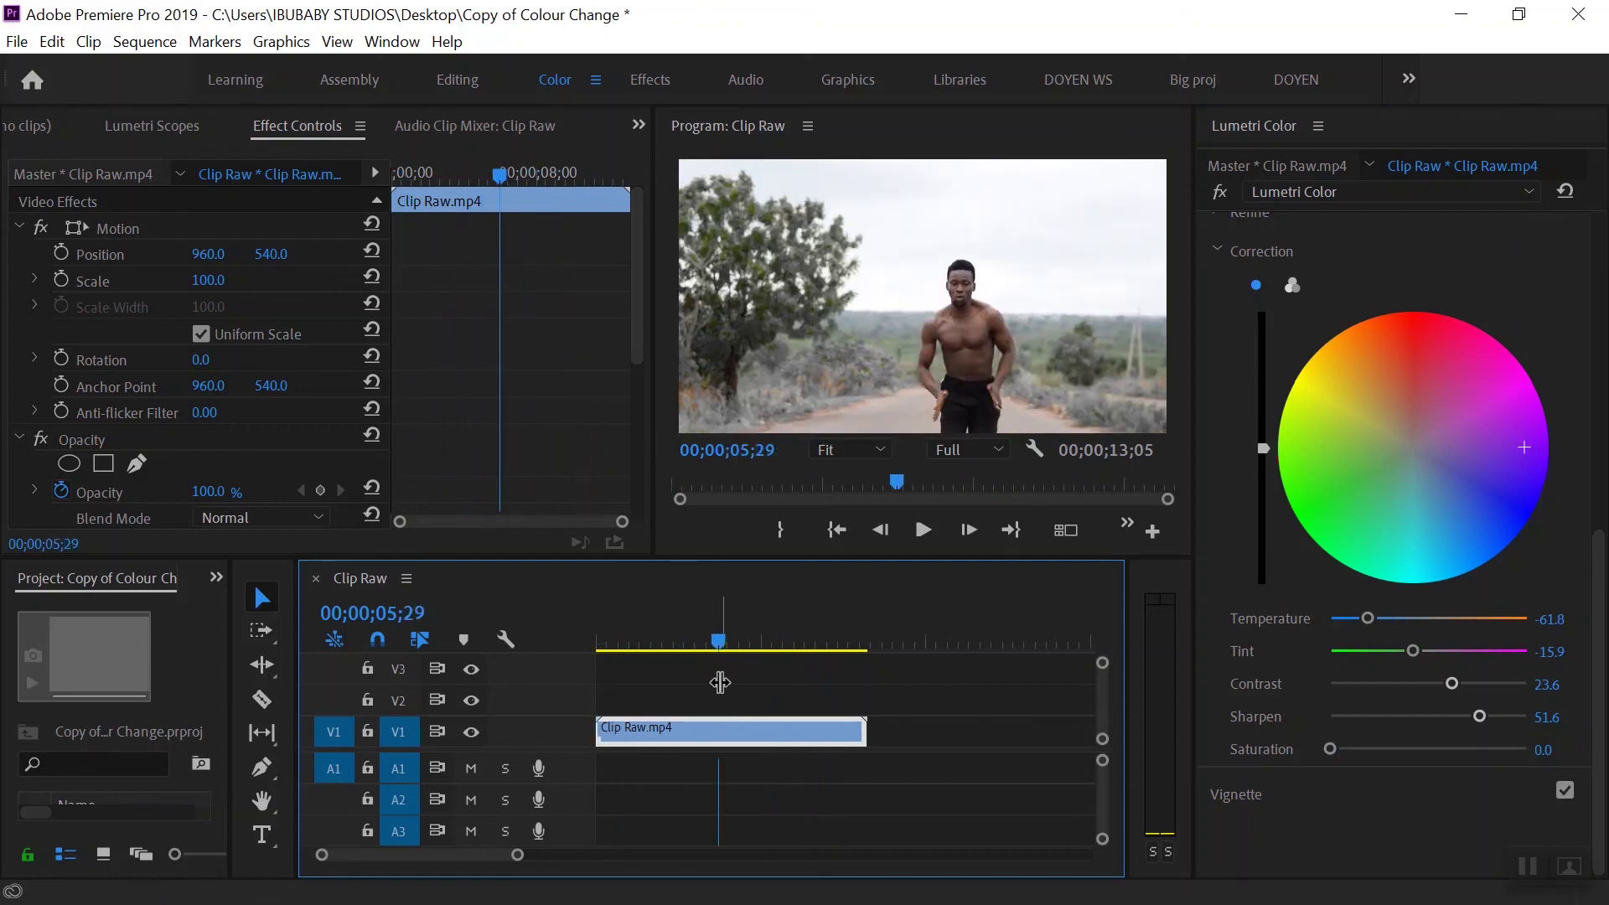
- Play the clip from the start, then step back to an earlier frame showing the foliage
key(Home)
key(space)
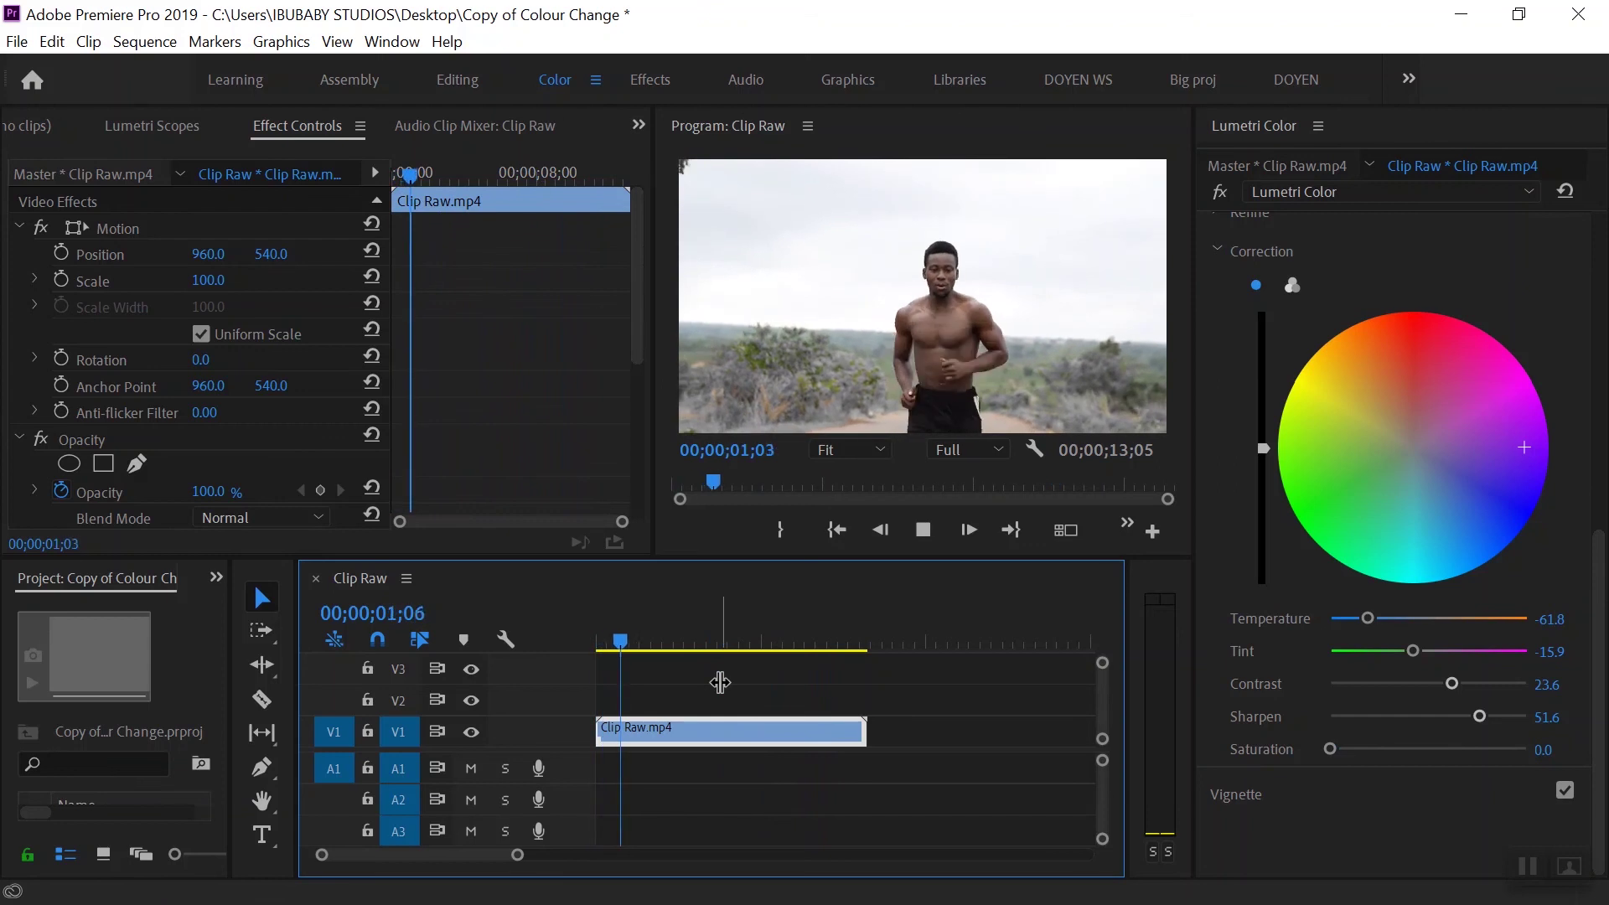
key(space)
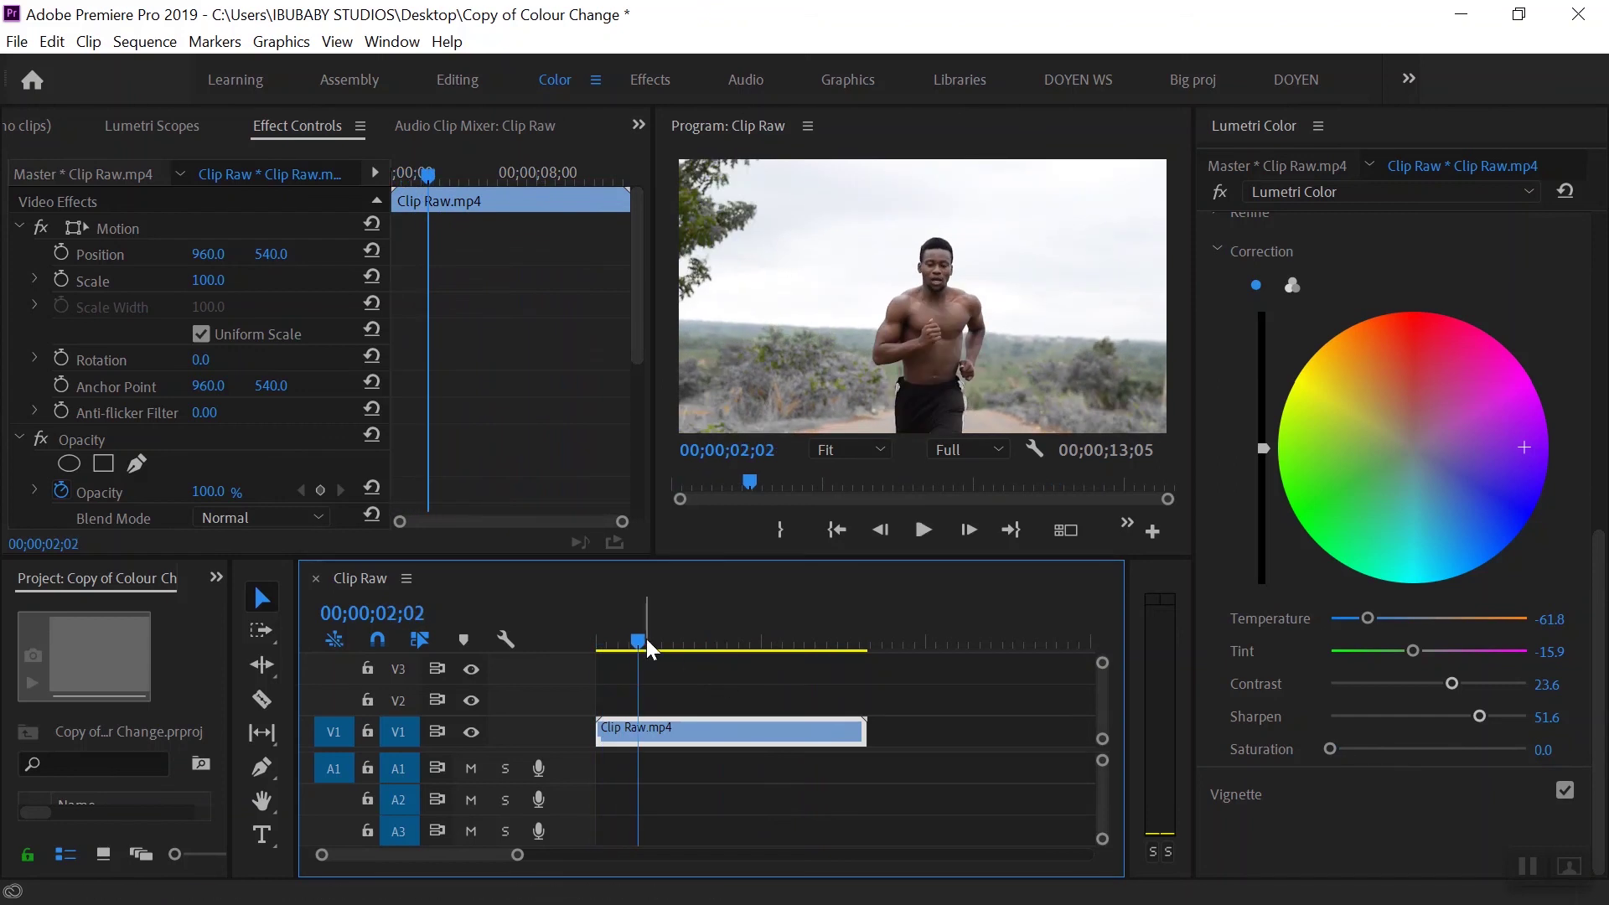
mouse_move(646, 639)
mouse_down()
mouse_move(660, 635)
mouse_move(622, 645)
mouse_move(659, 642)
mouse_up()
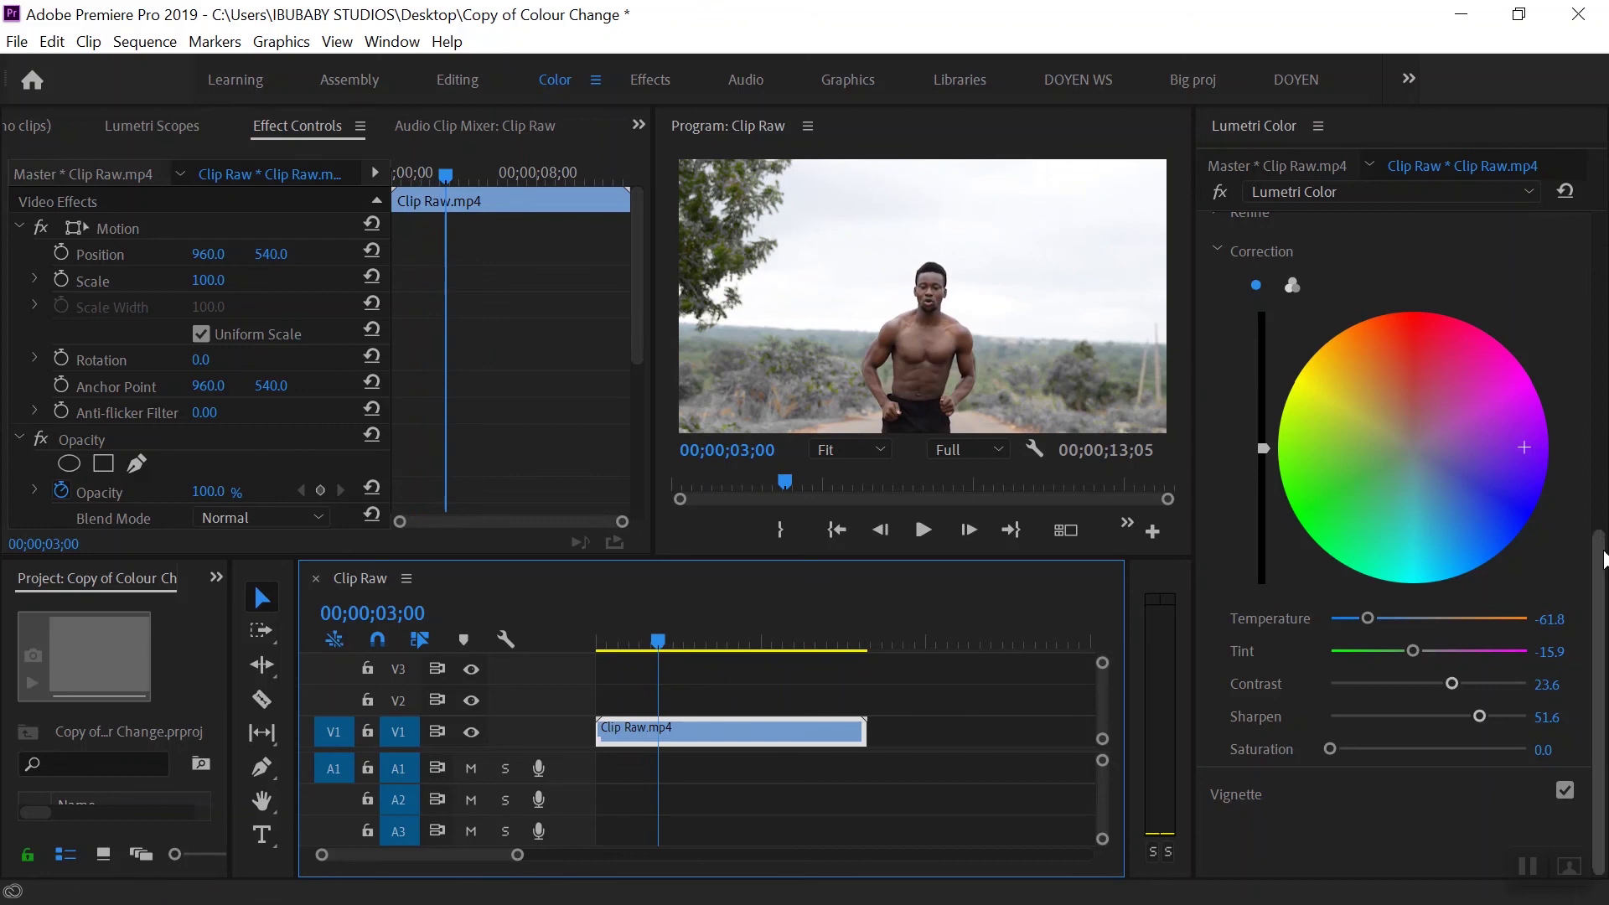
scroll(1465, 318, up, 5)
scroll(1492, 461, up, 4)
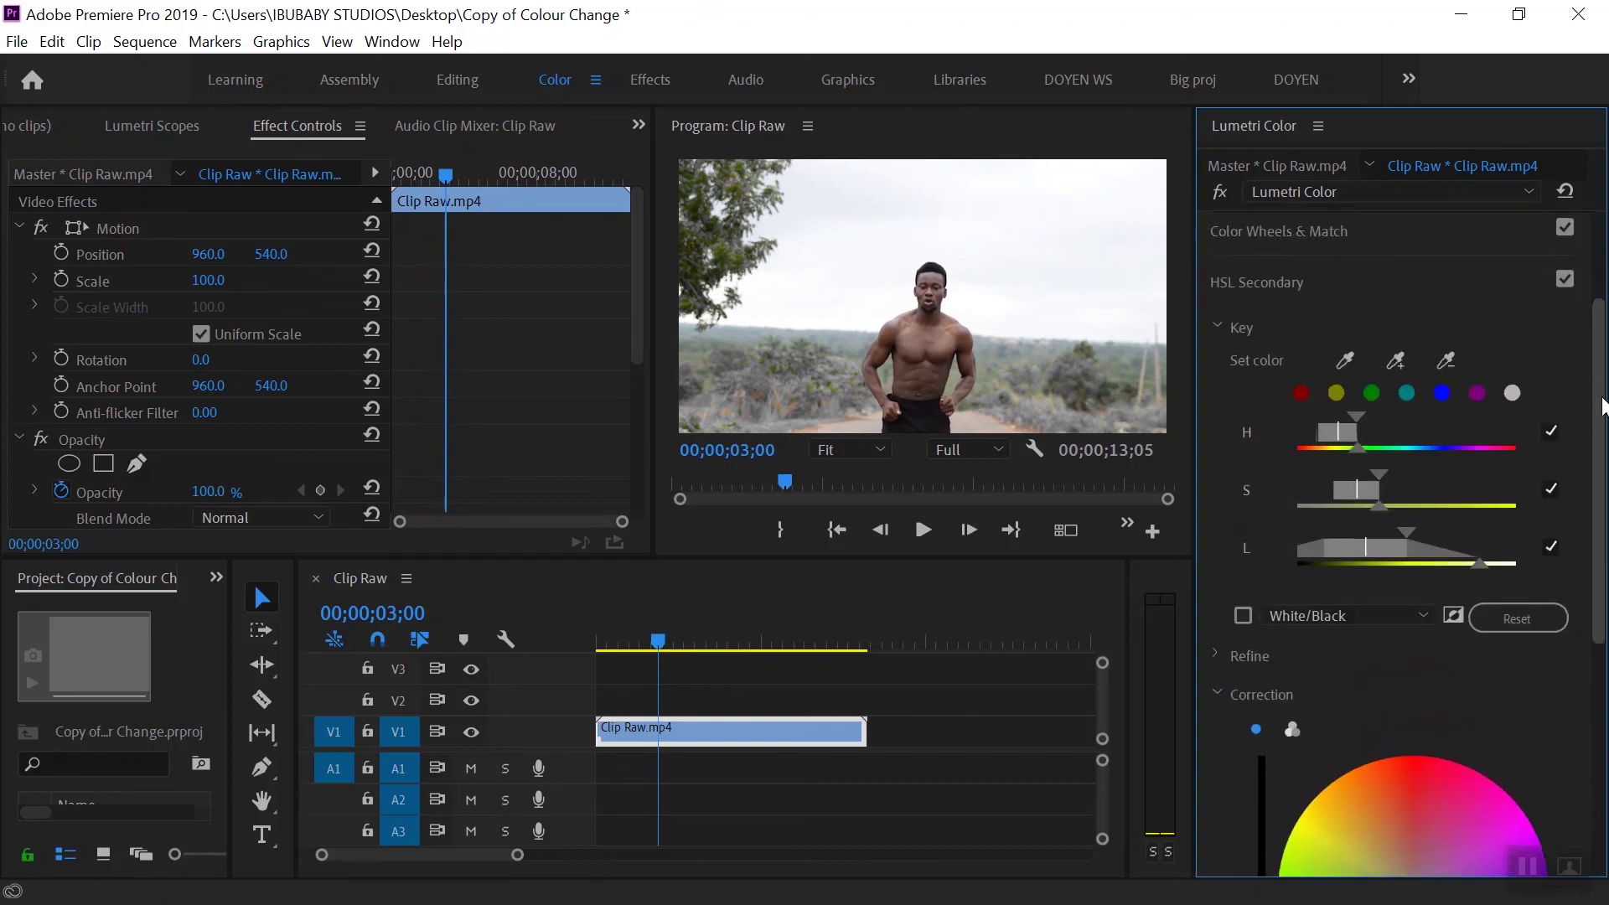
- Sample more trees and bushes with the + eyedropper to widen the HSL Secondary key
click(1393, 382)
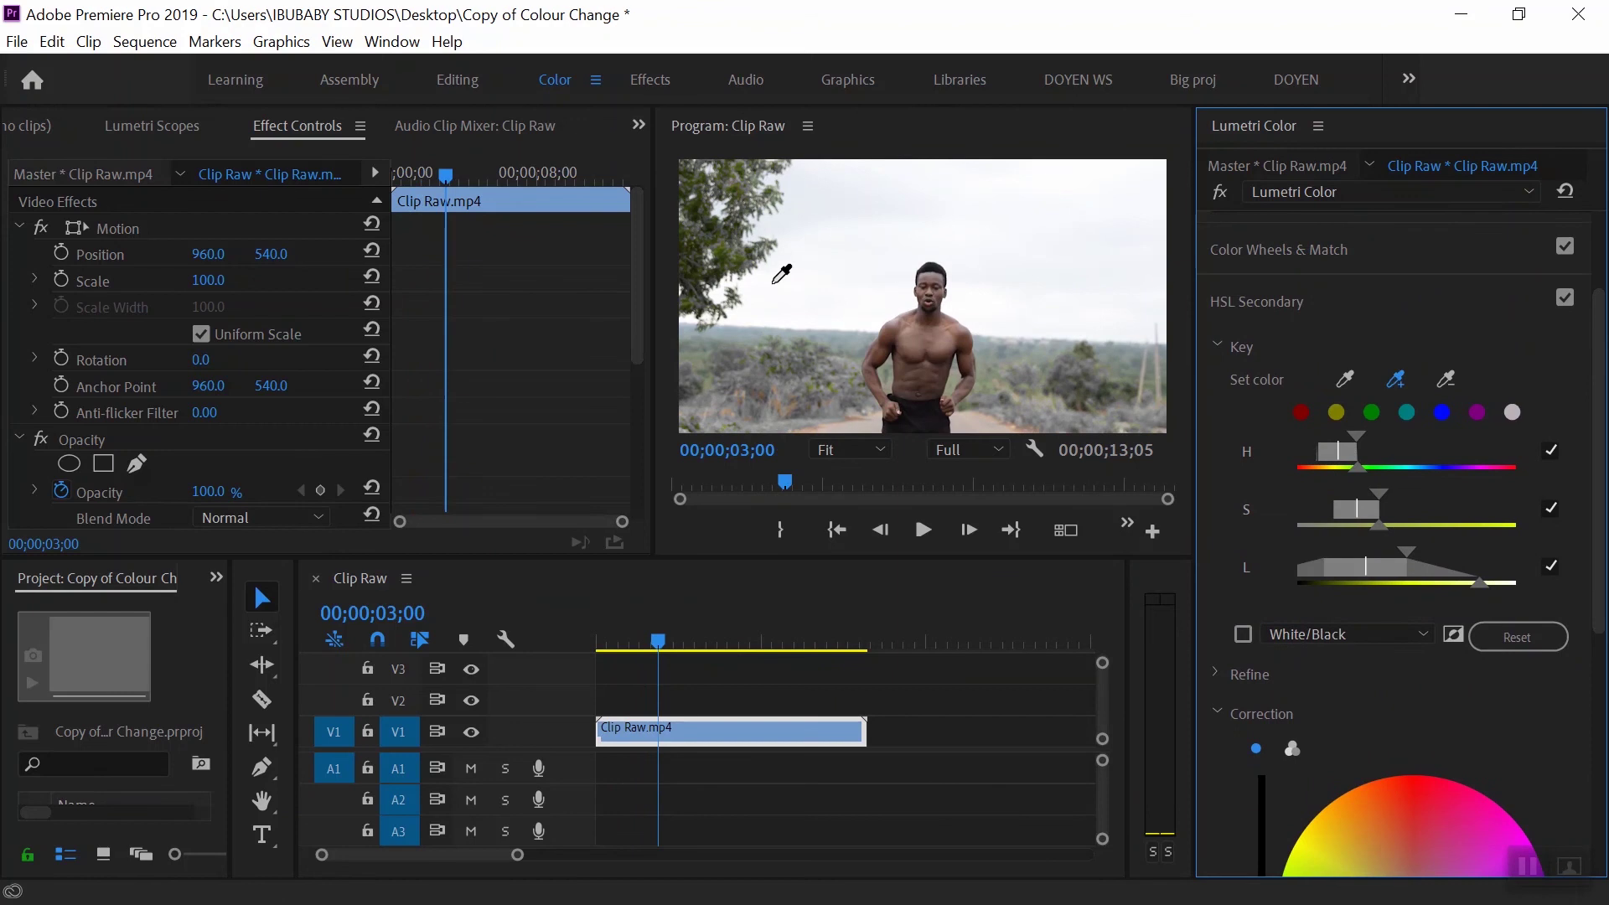
click(734, 251)
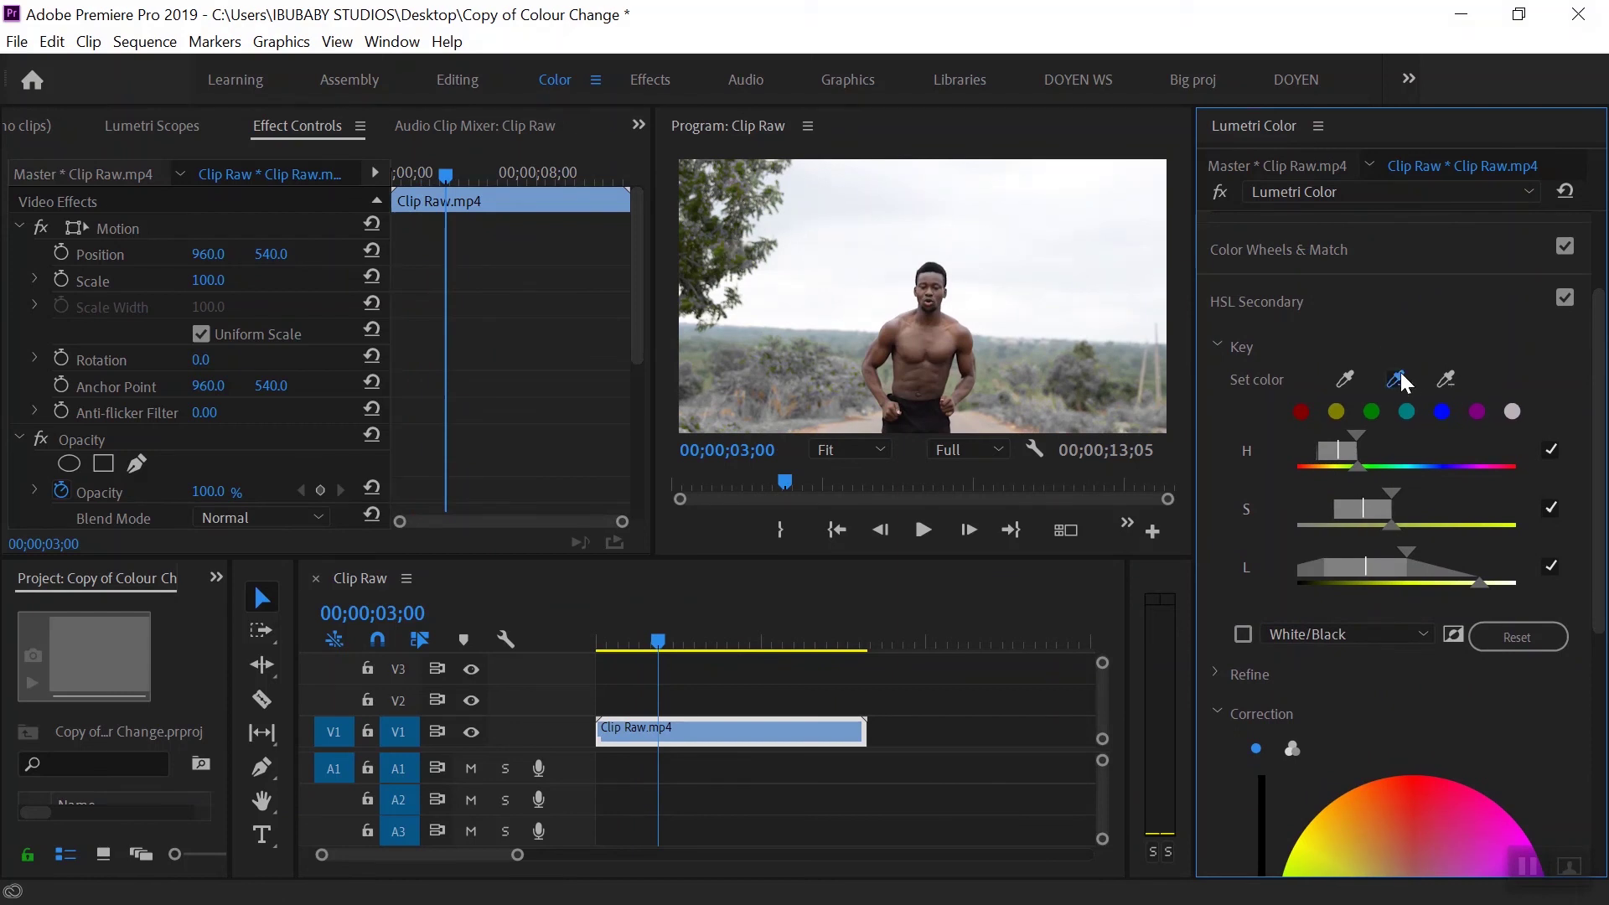
click(1396, 380)
mouse_move(702, 267)
mouse_down()
mouse_move(693, 219)
mouse_move(699, 268)
mouse_up()
- Replay the sequence from the beginning to check the grey foliage throughout
click(721, 637)
key(Home)
key(space)
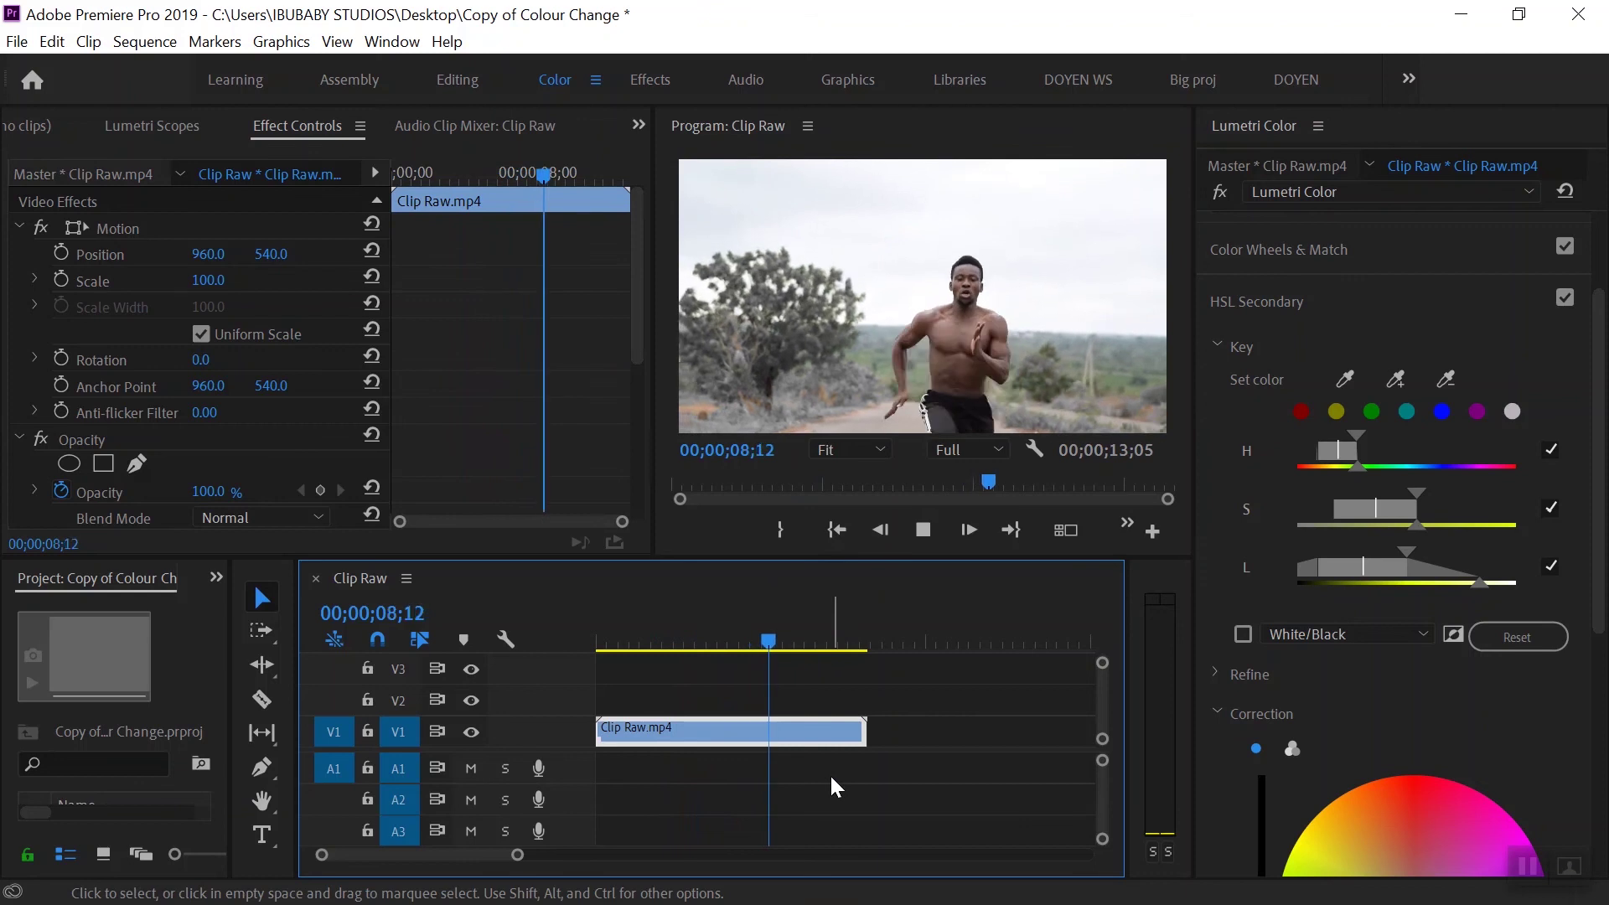
key(Home)
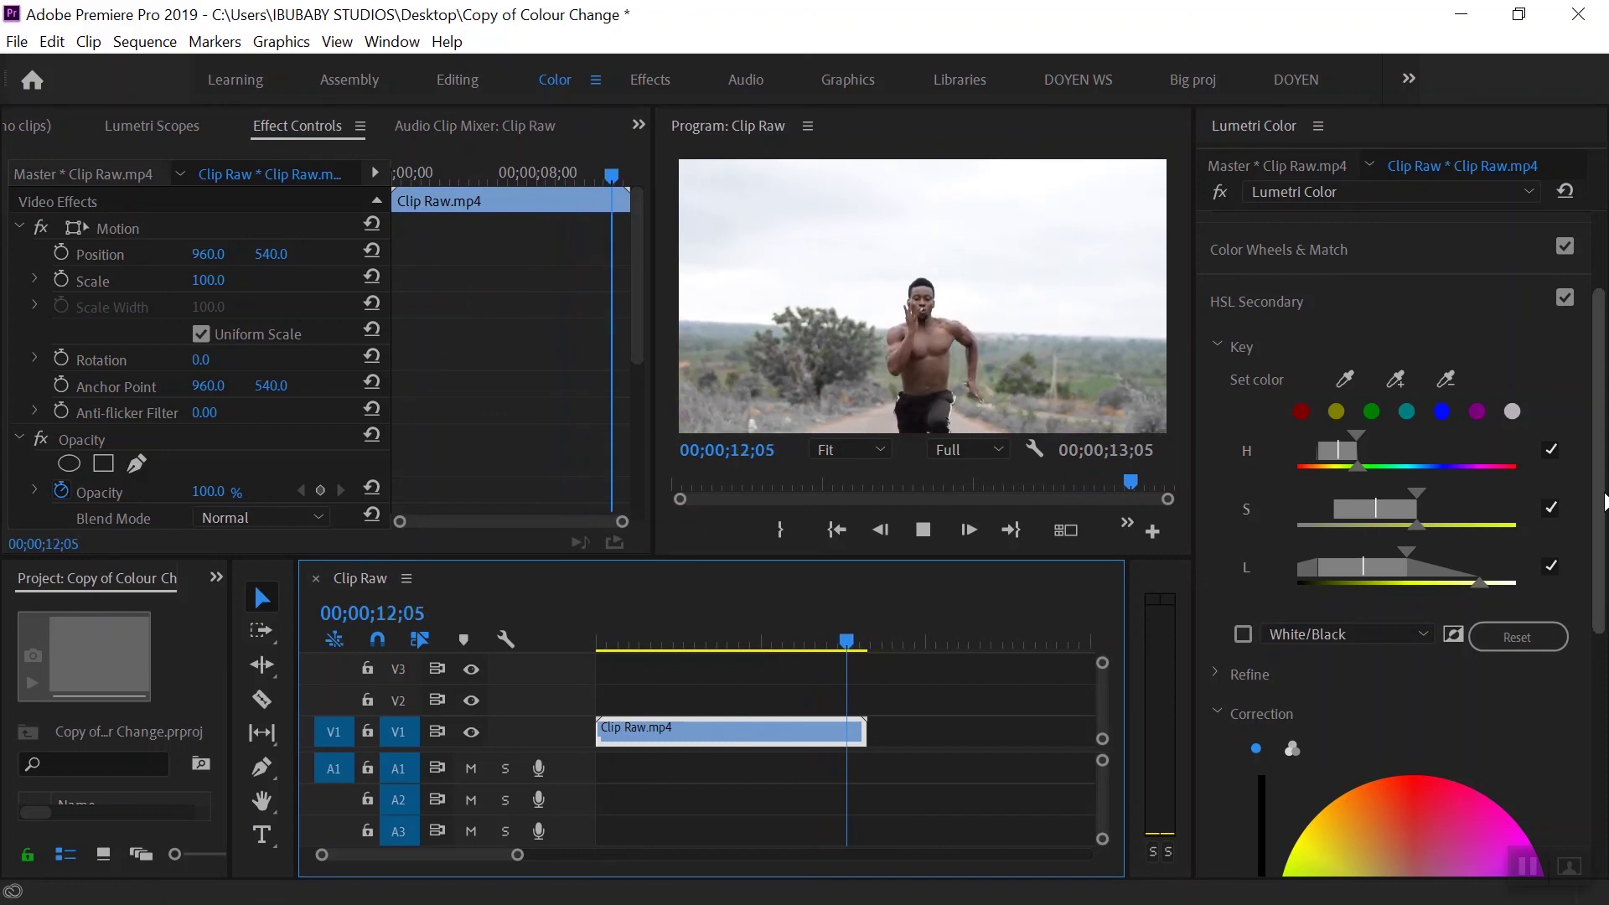
scroll(1521, 670, down, 2)
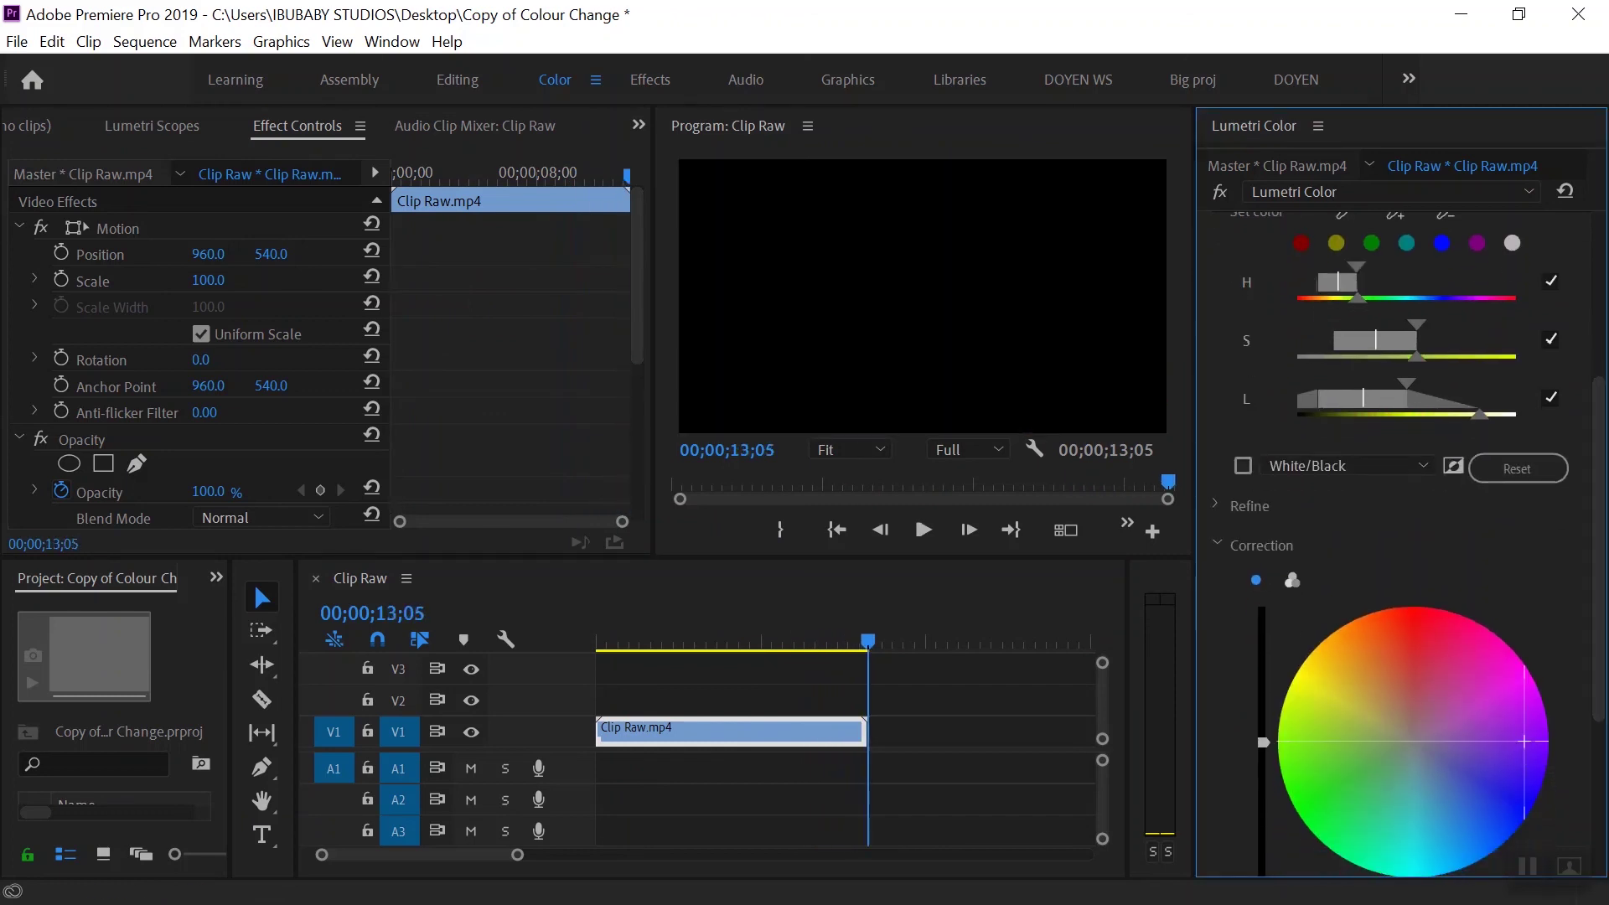
- Push the correction colour wheel toward yellow-green and adjust its brightness slider so the foliage turns vivid green
drag(1524, 740, 1466, 781)
mouse_move(1263, 742)
mouse_down()
mouse_move(1263, 700)
mouse_move(1263, 736)
mouse_up()
click(753, 641)
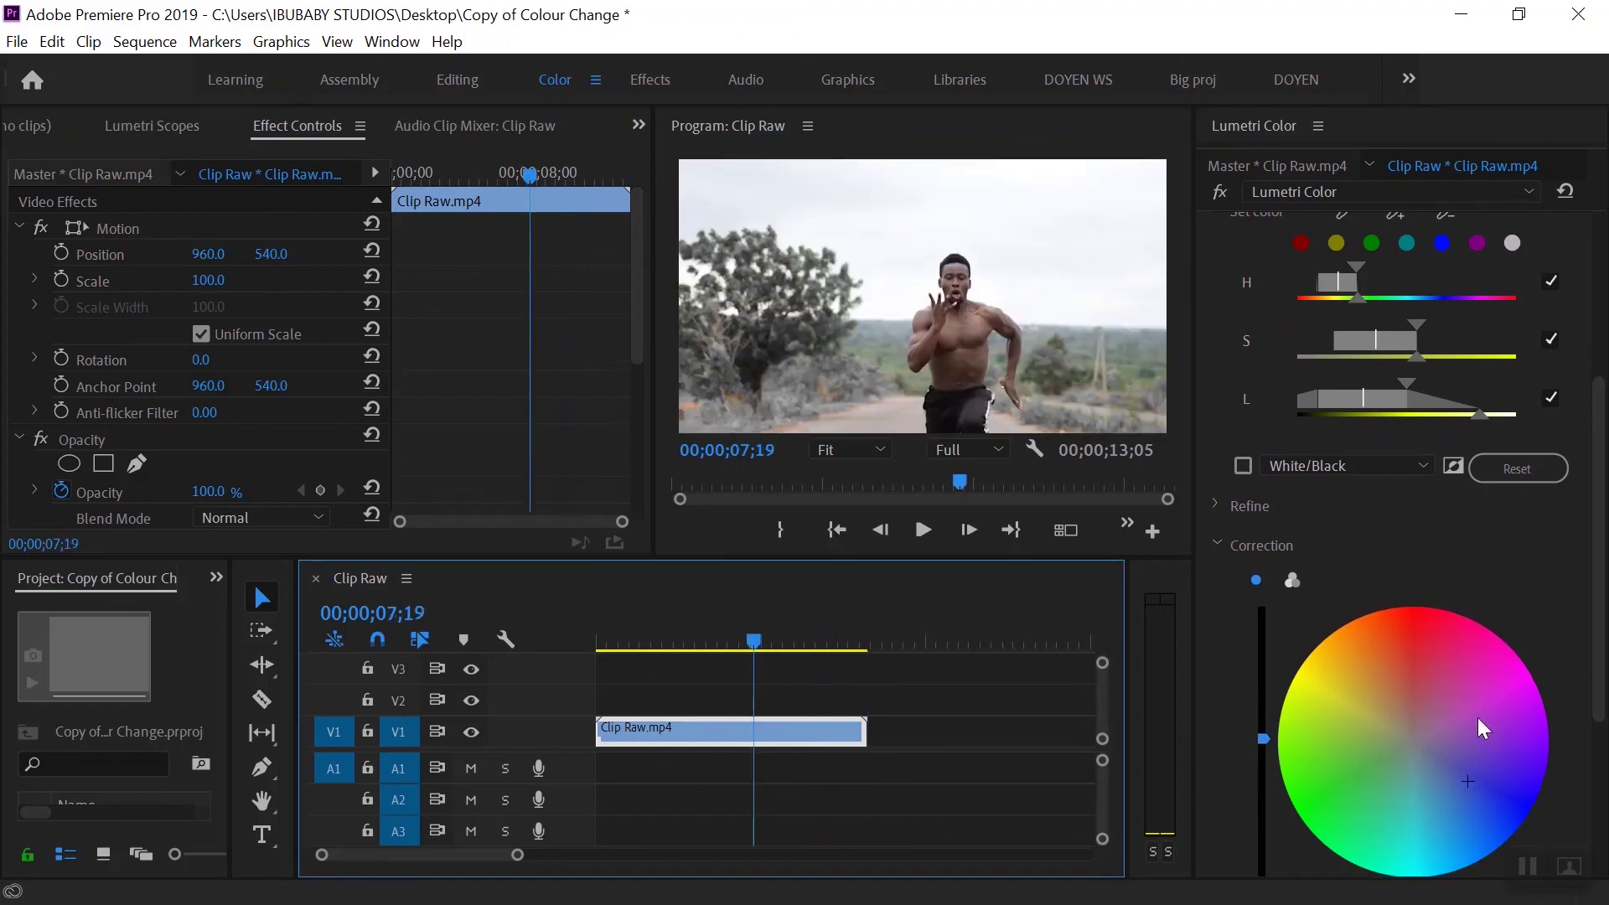
drag(1473, 776, 1473, 799)
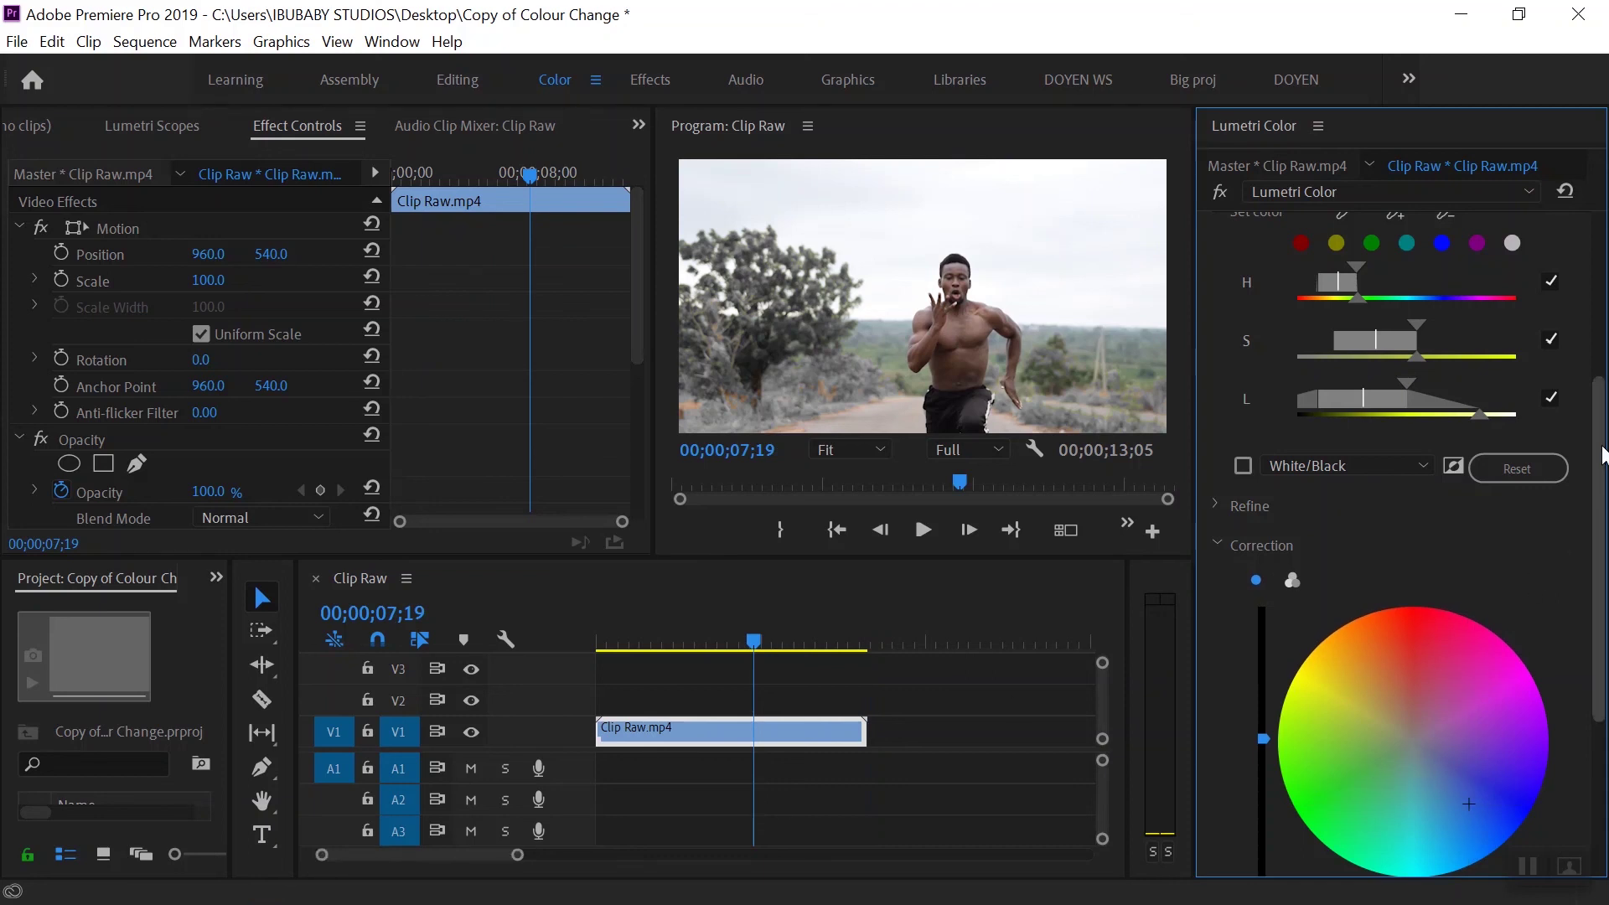
scroll(1598, 462, down, 3)
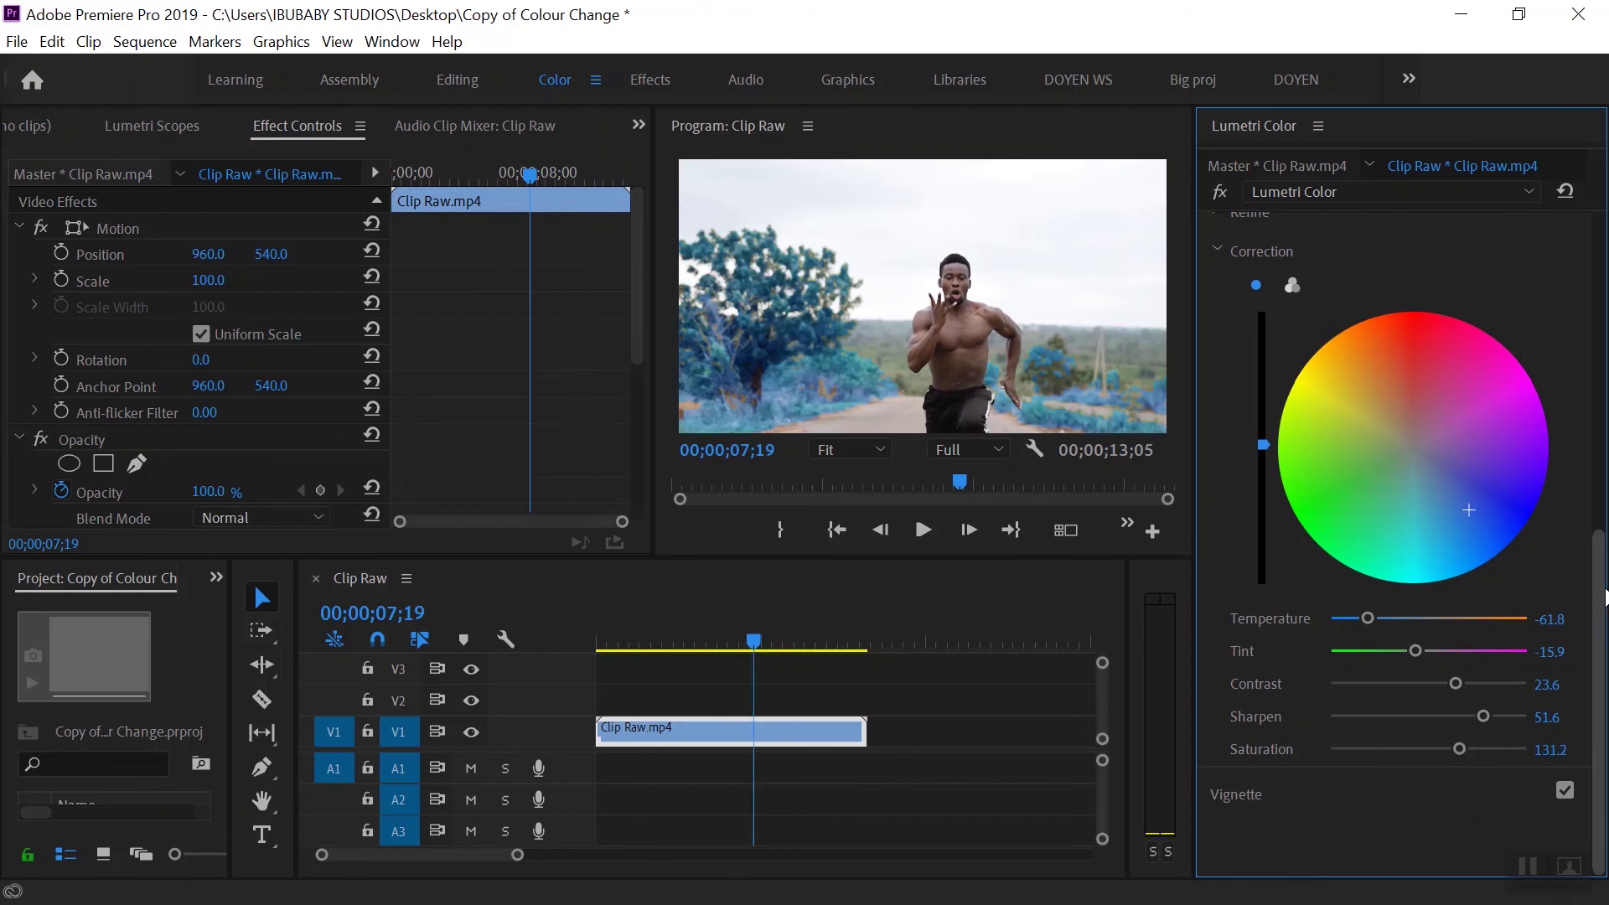
scroll(1584, 492, up, 3)
scroll(1583, 493, up, 1)
drag(1463, 681, 1349, 719)
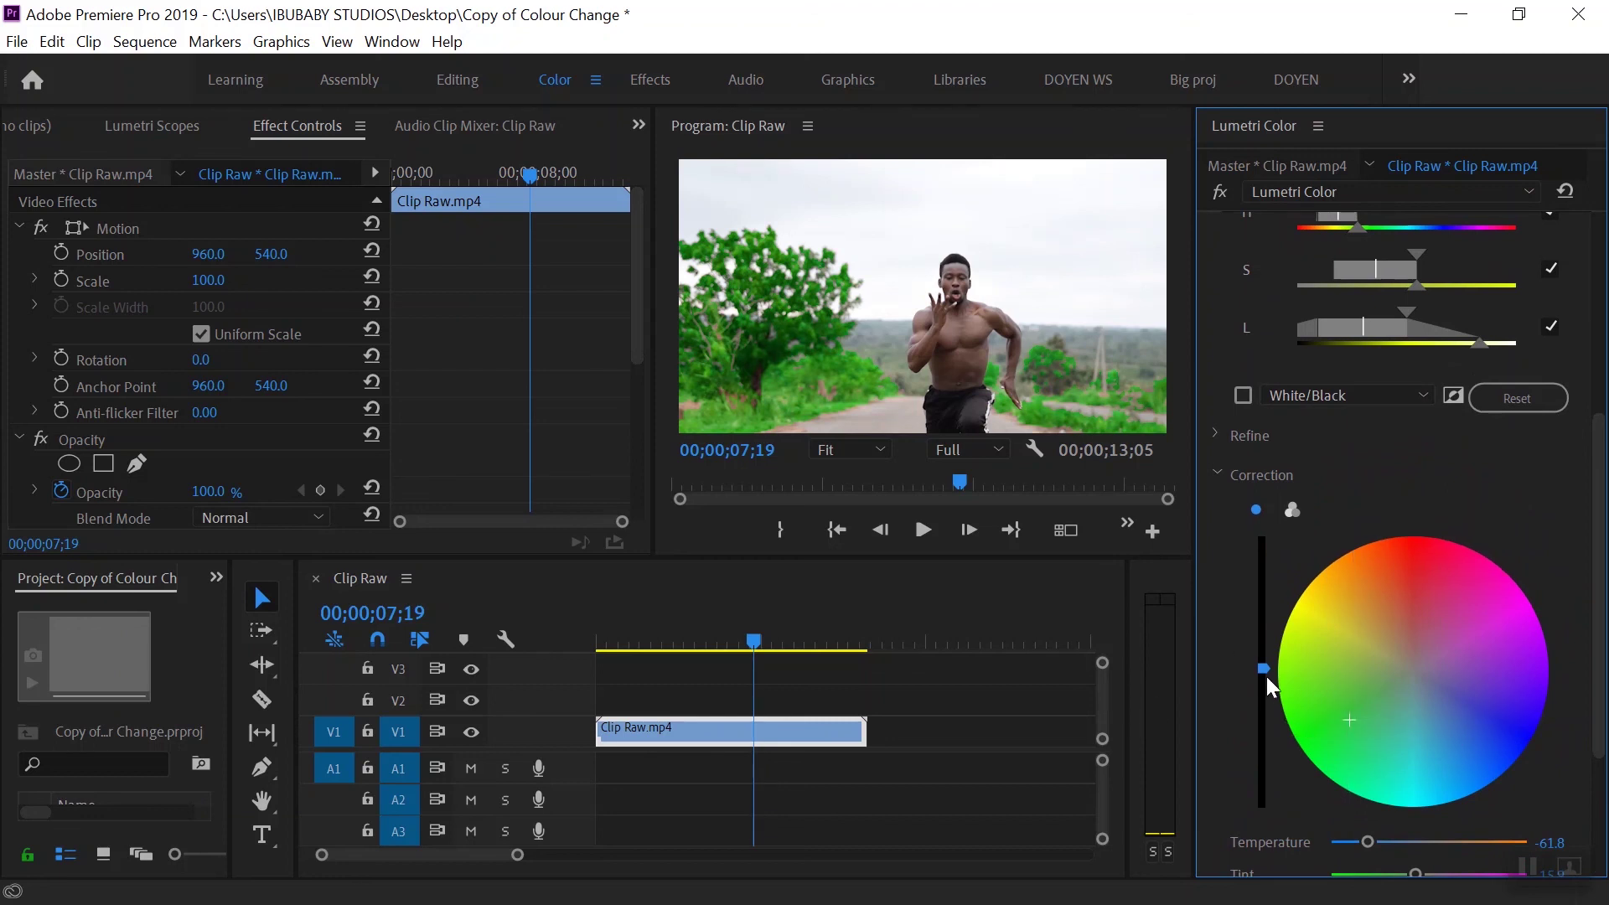
- Brighten the green foliage slightly and set temperature 12.1, tint −50.3 and sharpen −12.1
drag(1264, 671, 1263, 660)
drag(1598, 469, 1597, 653)
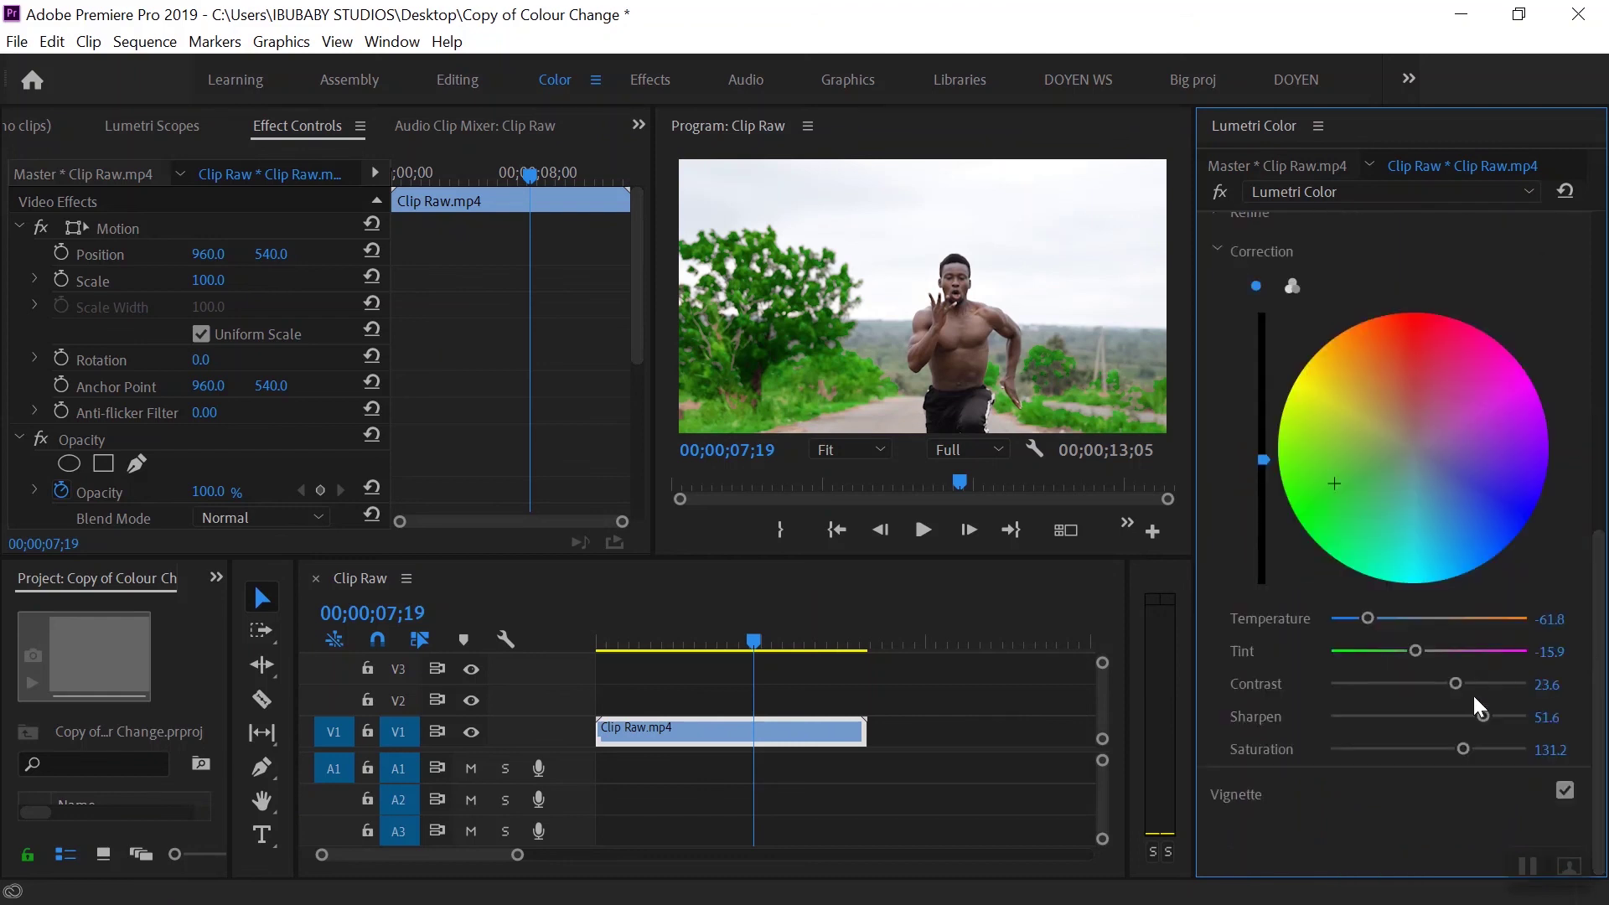
drag(1483, 717, 1416, 716)
drag(1416, 650, 1440, 613)
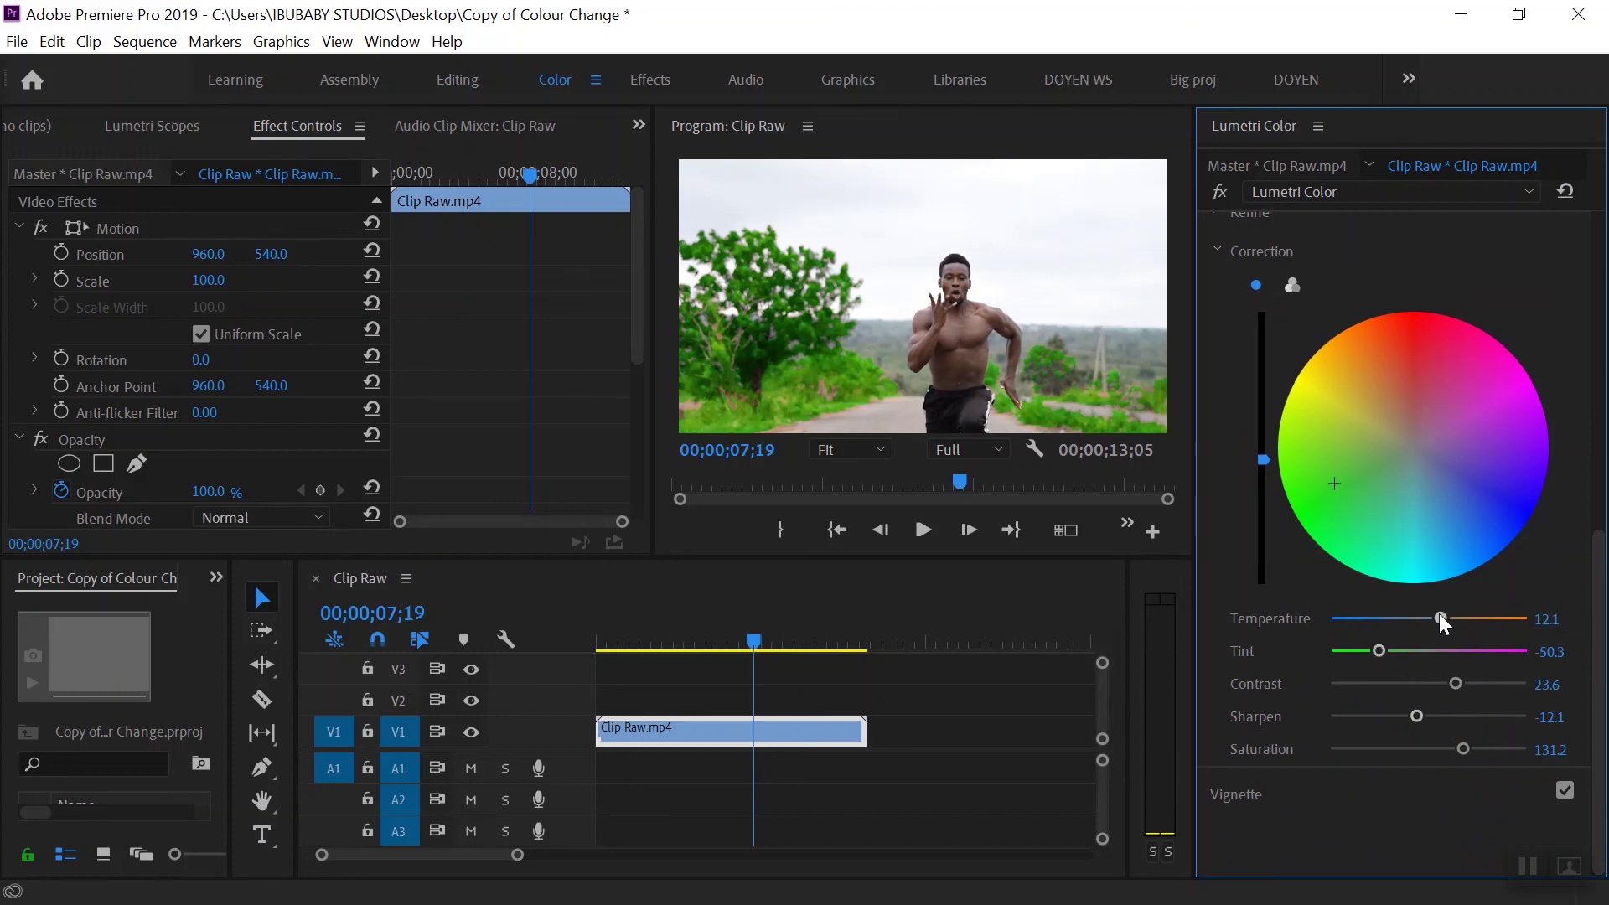
drag(1599, 603, 1599, 289)
- Play the sequence from the start to review the green foliage
click(791, 644)
key(Home)
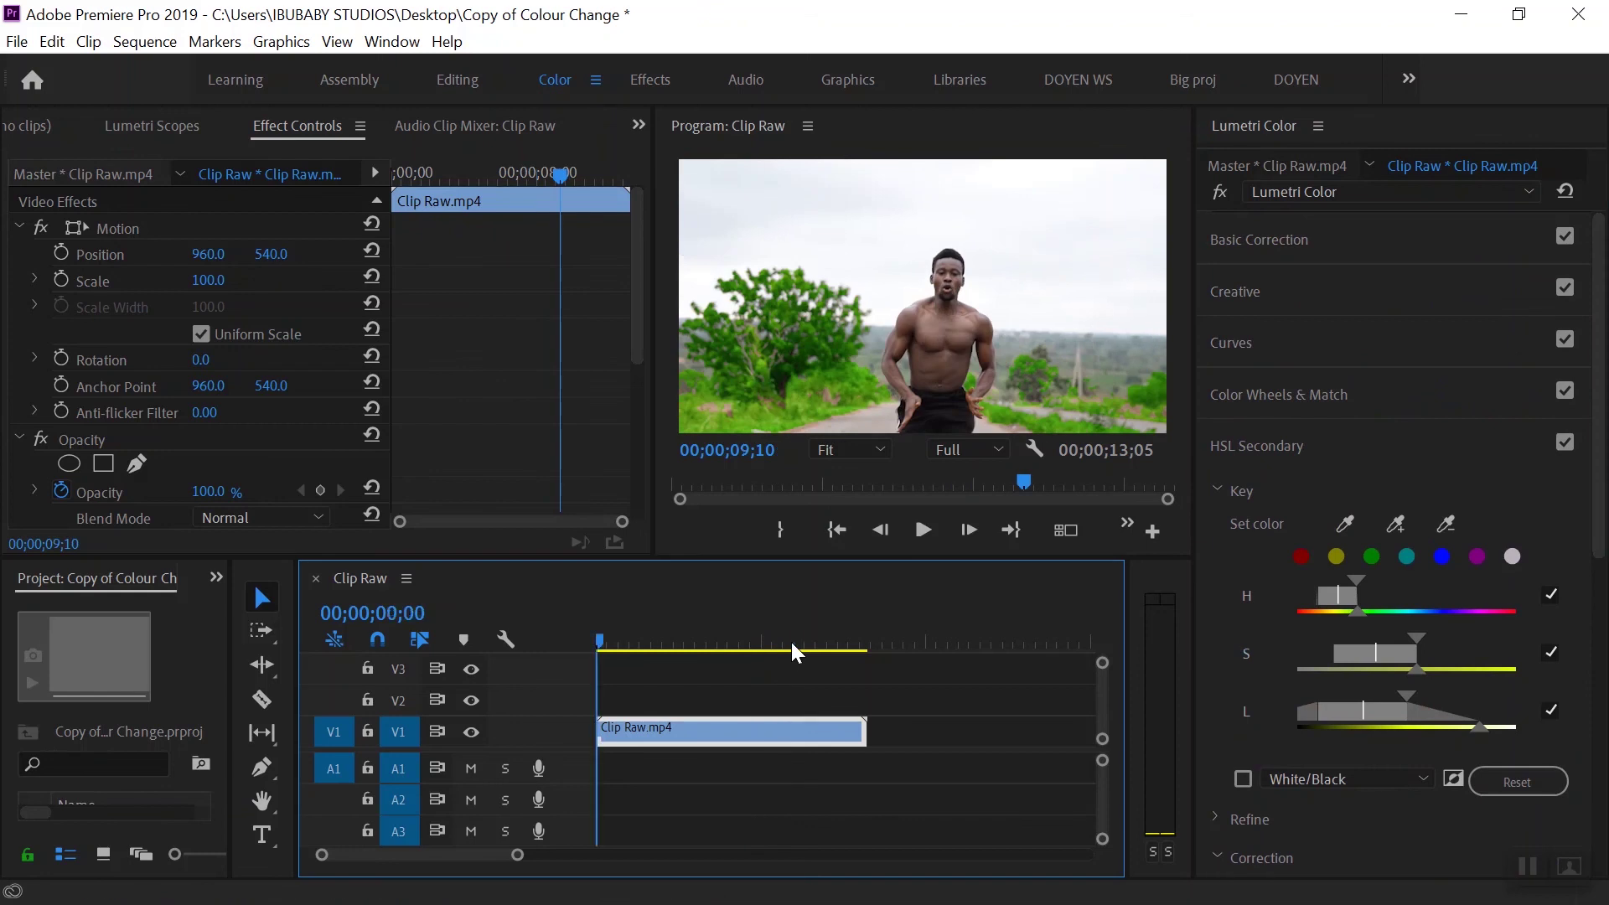
key(space)
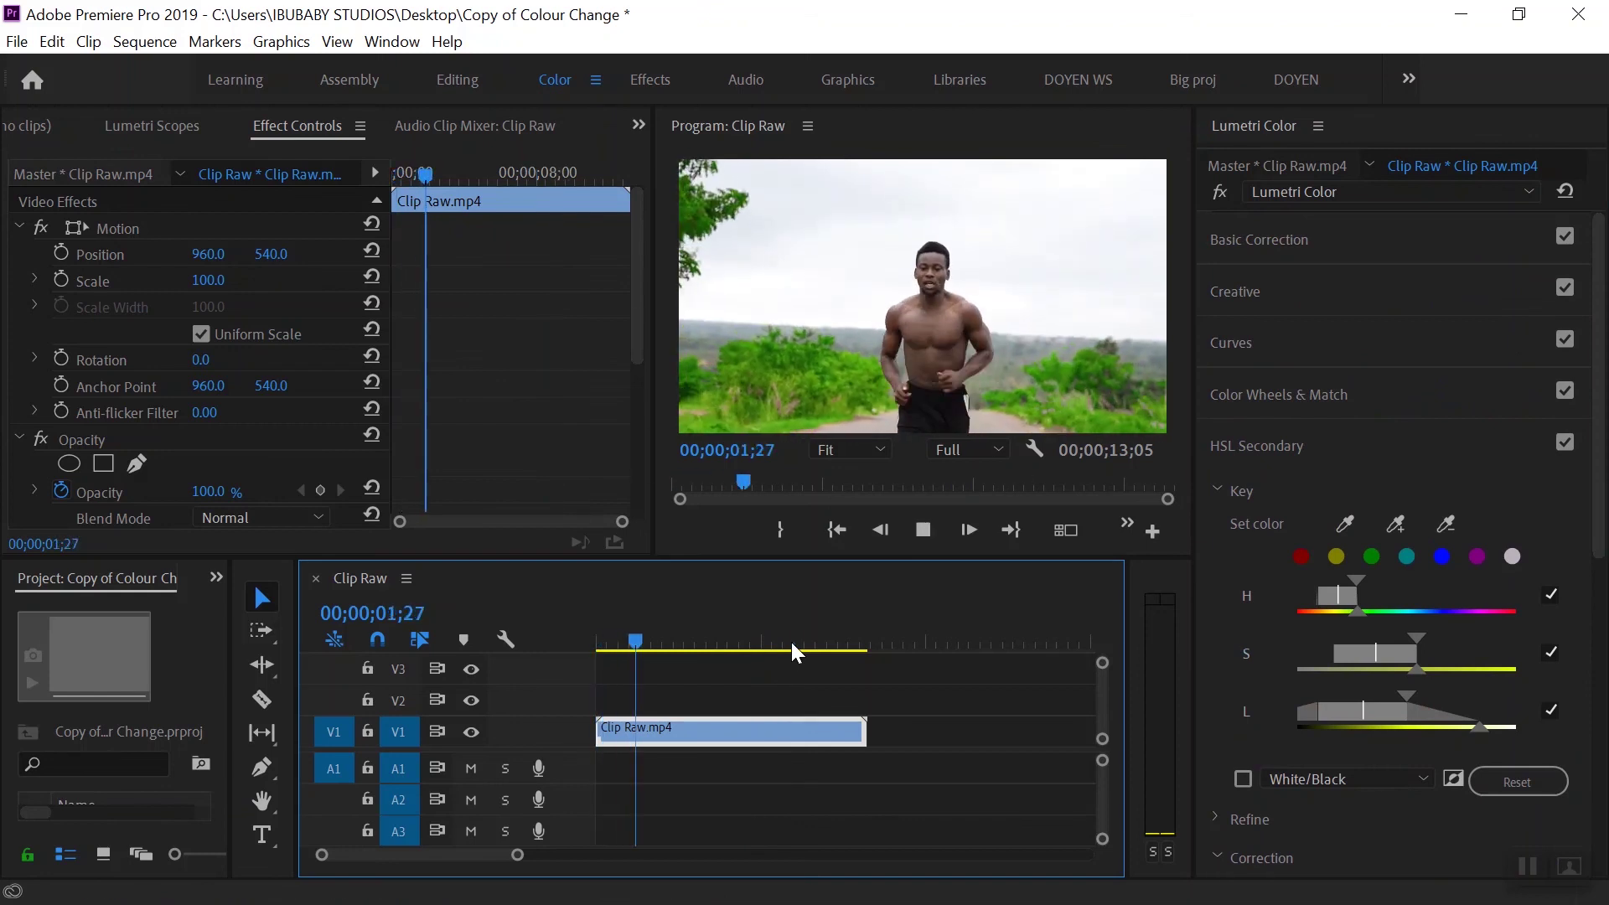